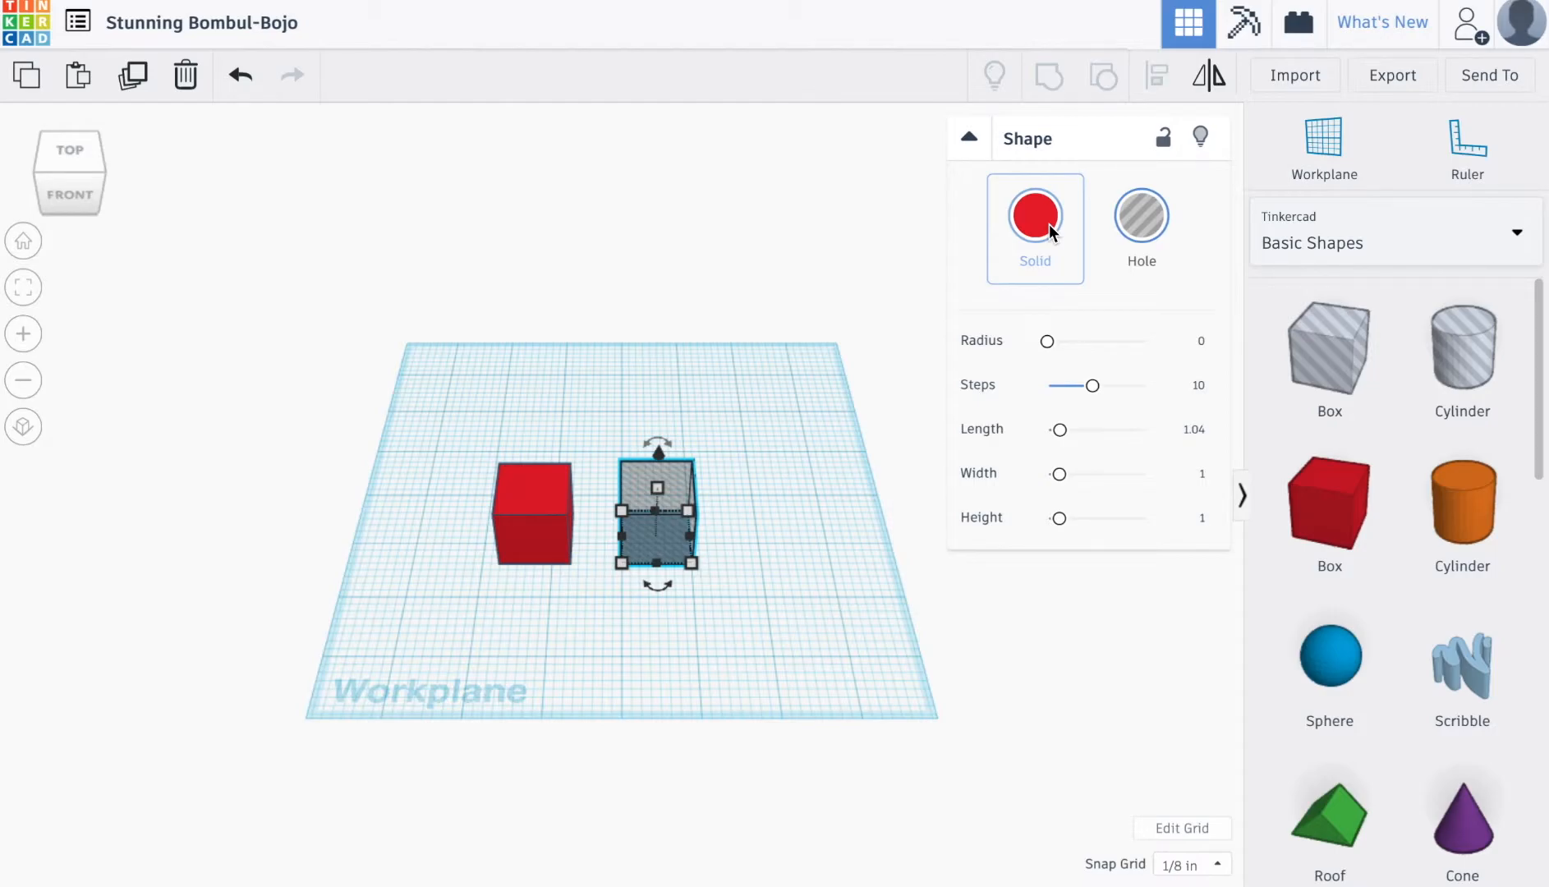
Step: Move the transparent hole box about 2¼ in right and 2.58 in back, near the workplane's back-right corner
{"action": "left_click", "coordinate": [1123, 238]}
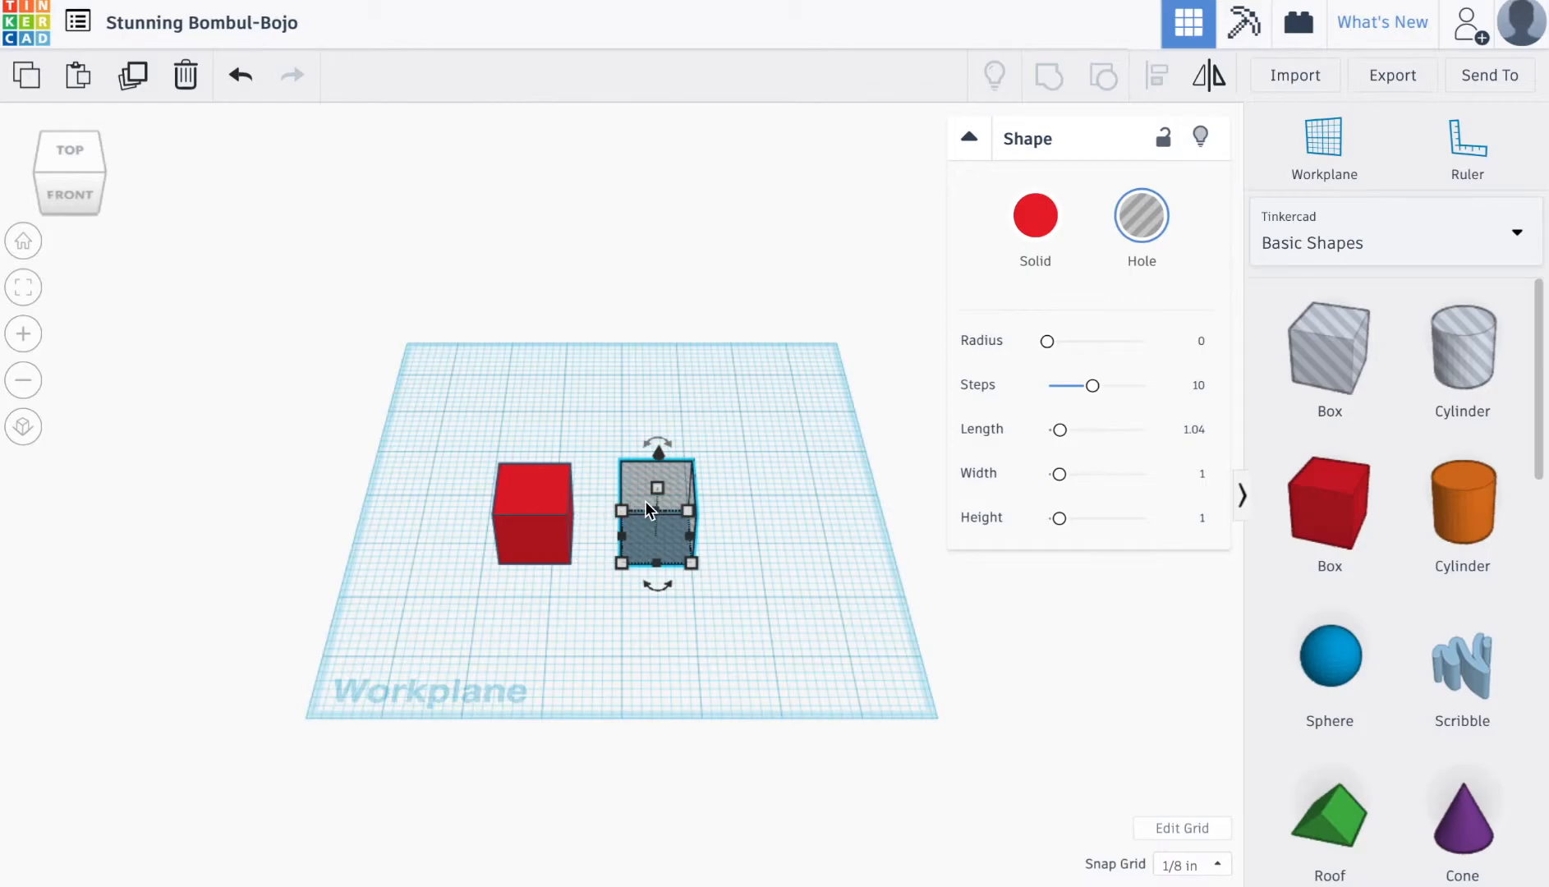
{"action": "left_click", "coordinate": [537, 503]}
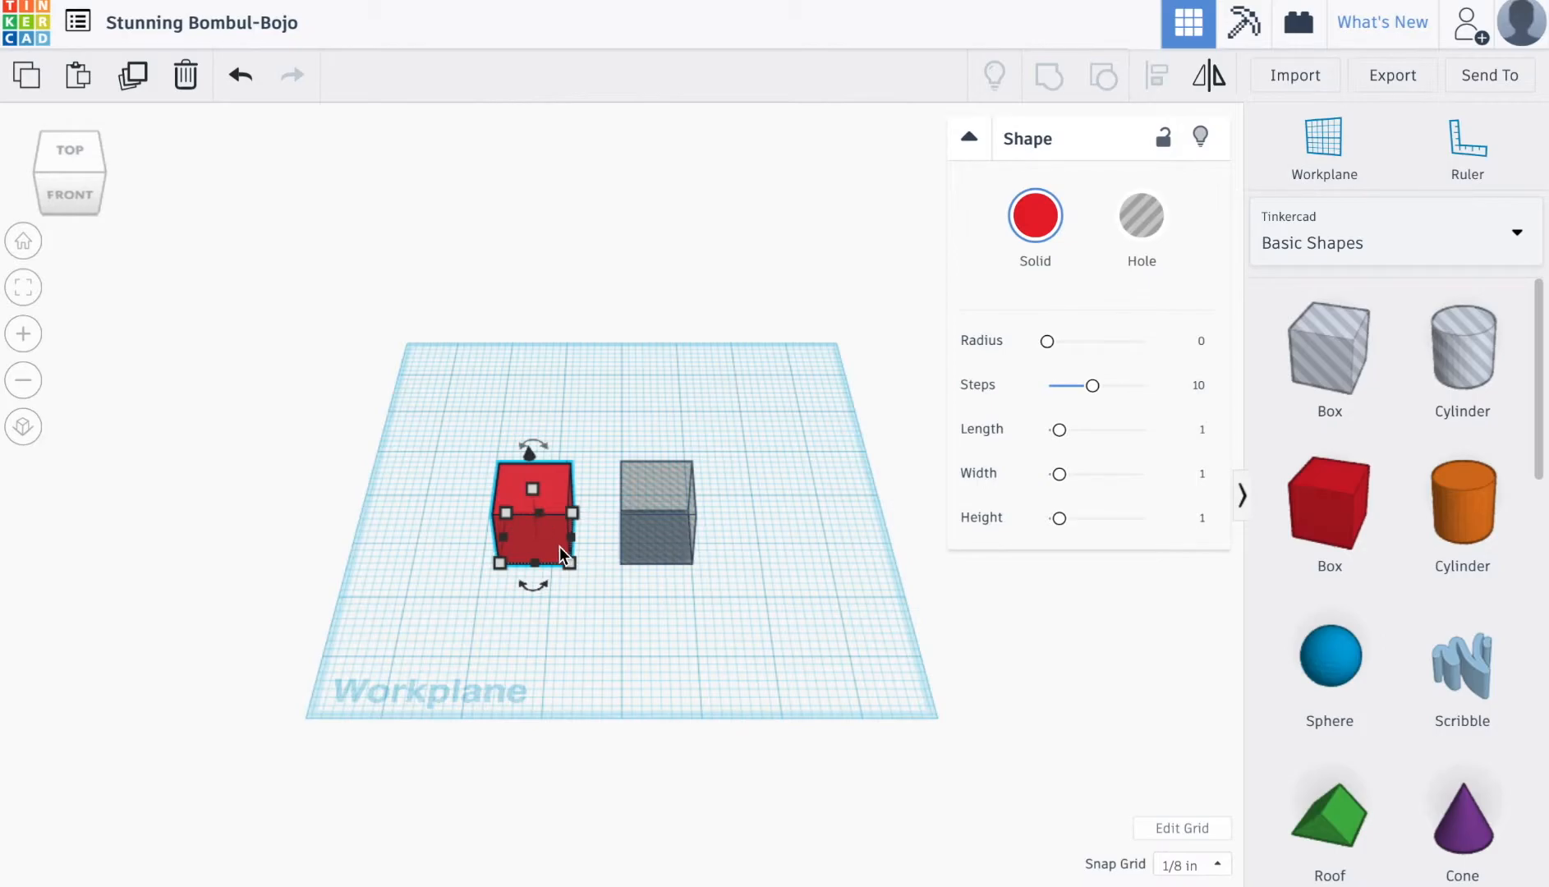
{"action": "left_click_drag", "start_coordinate": [639, 495], "coordinate": [792, 374]}
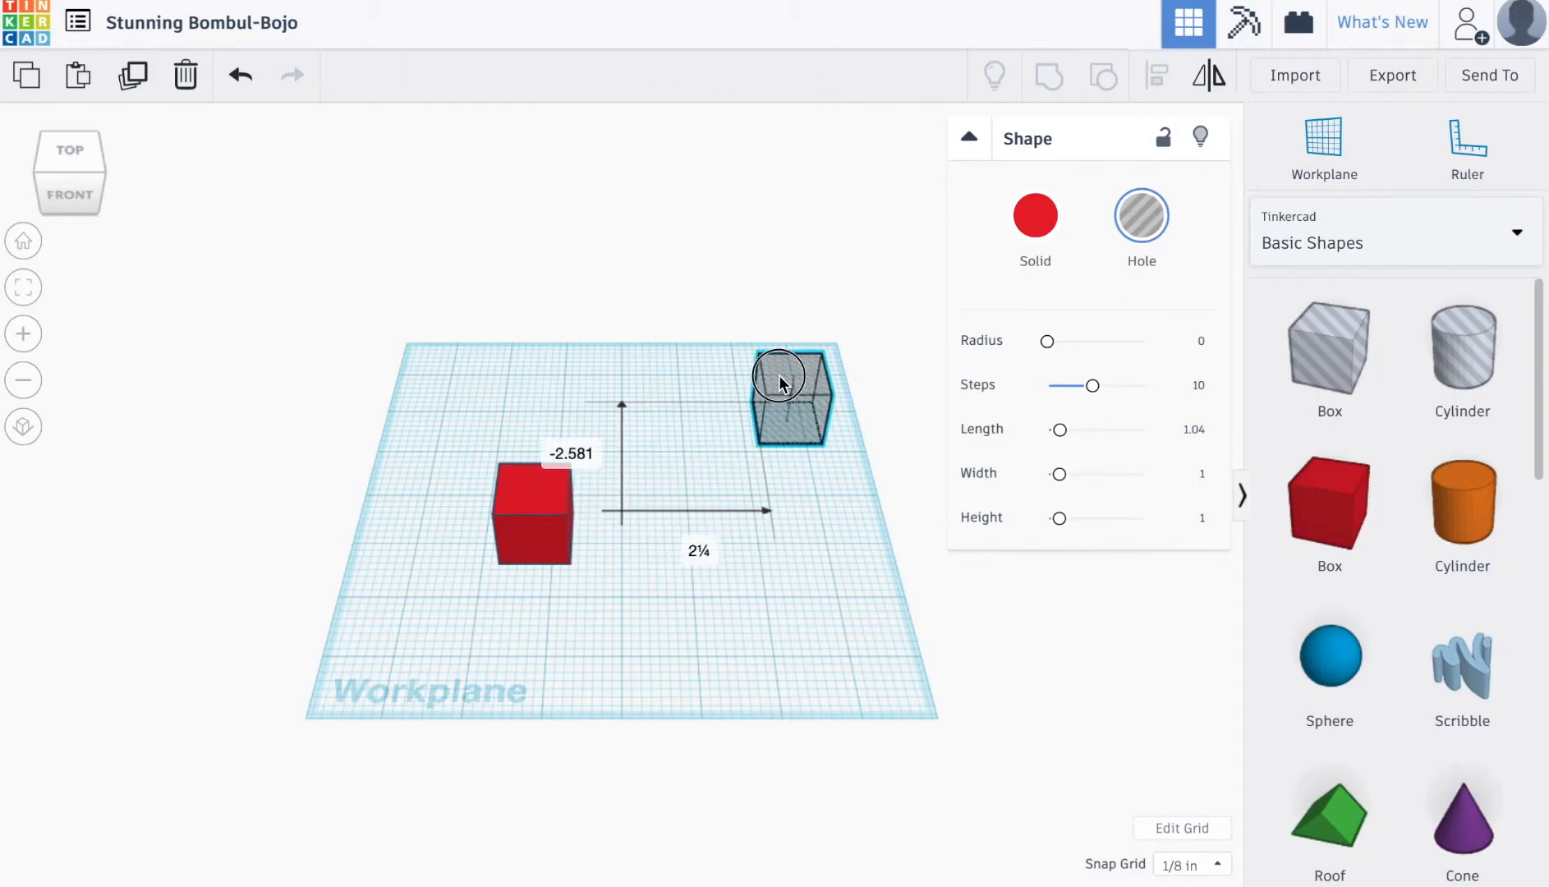
Step: Enlarge the red box's length and width, and increase its height so it is clearly bigger than the hole box
{"action": "left_click", "coordinate": [546, 518]}
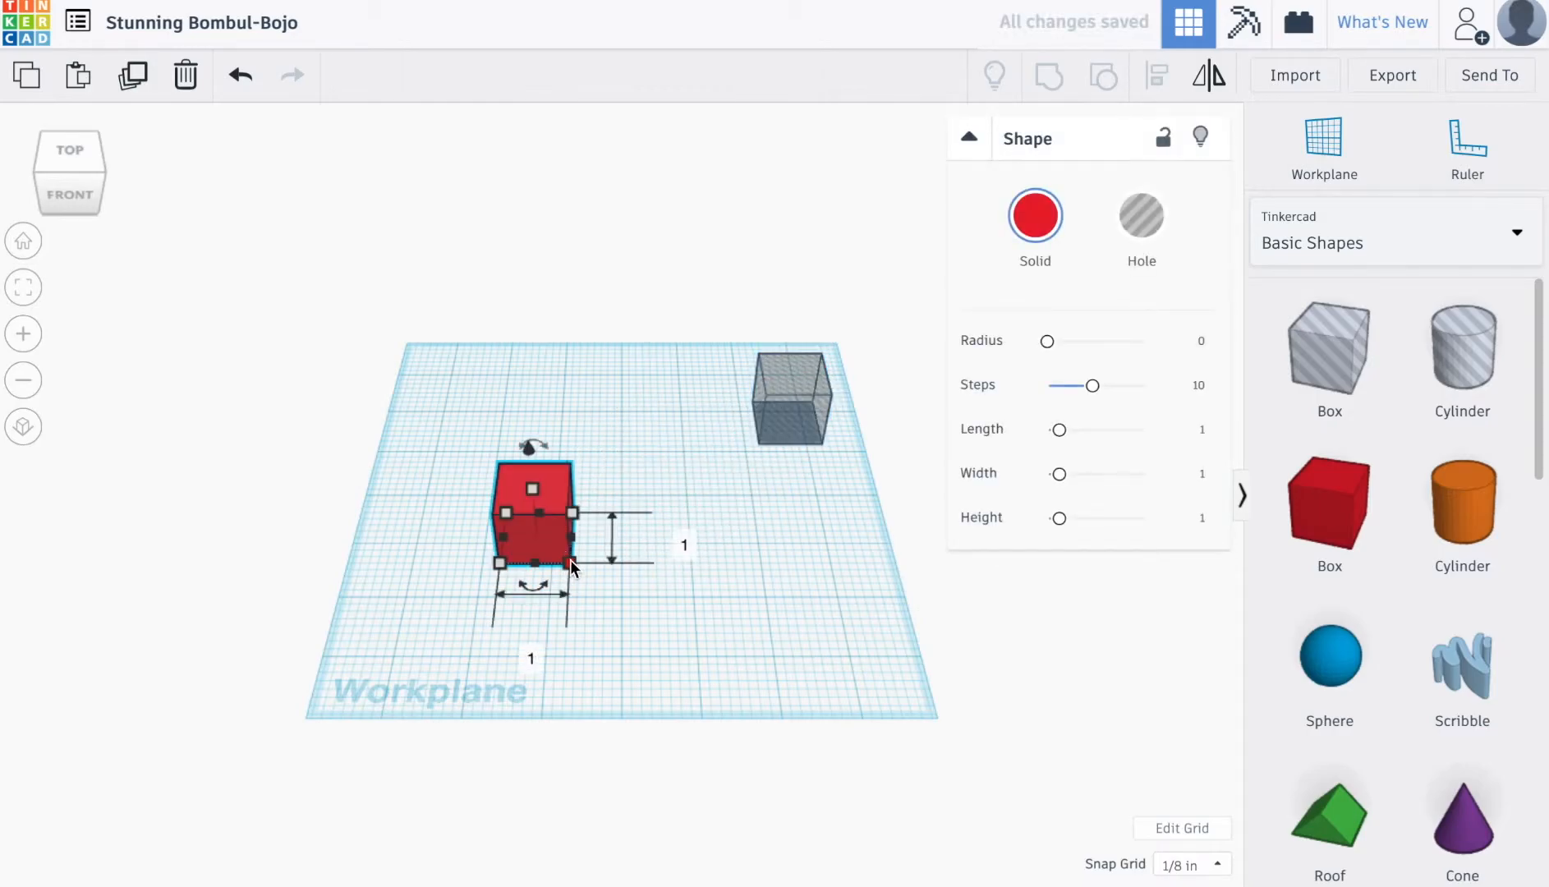
{"action": "left_click_drag", "start_coordinate": [571, 563], "coordinate": [622, 591]}
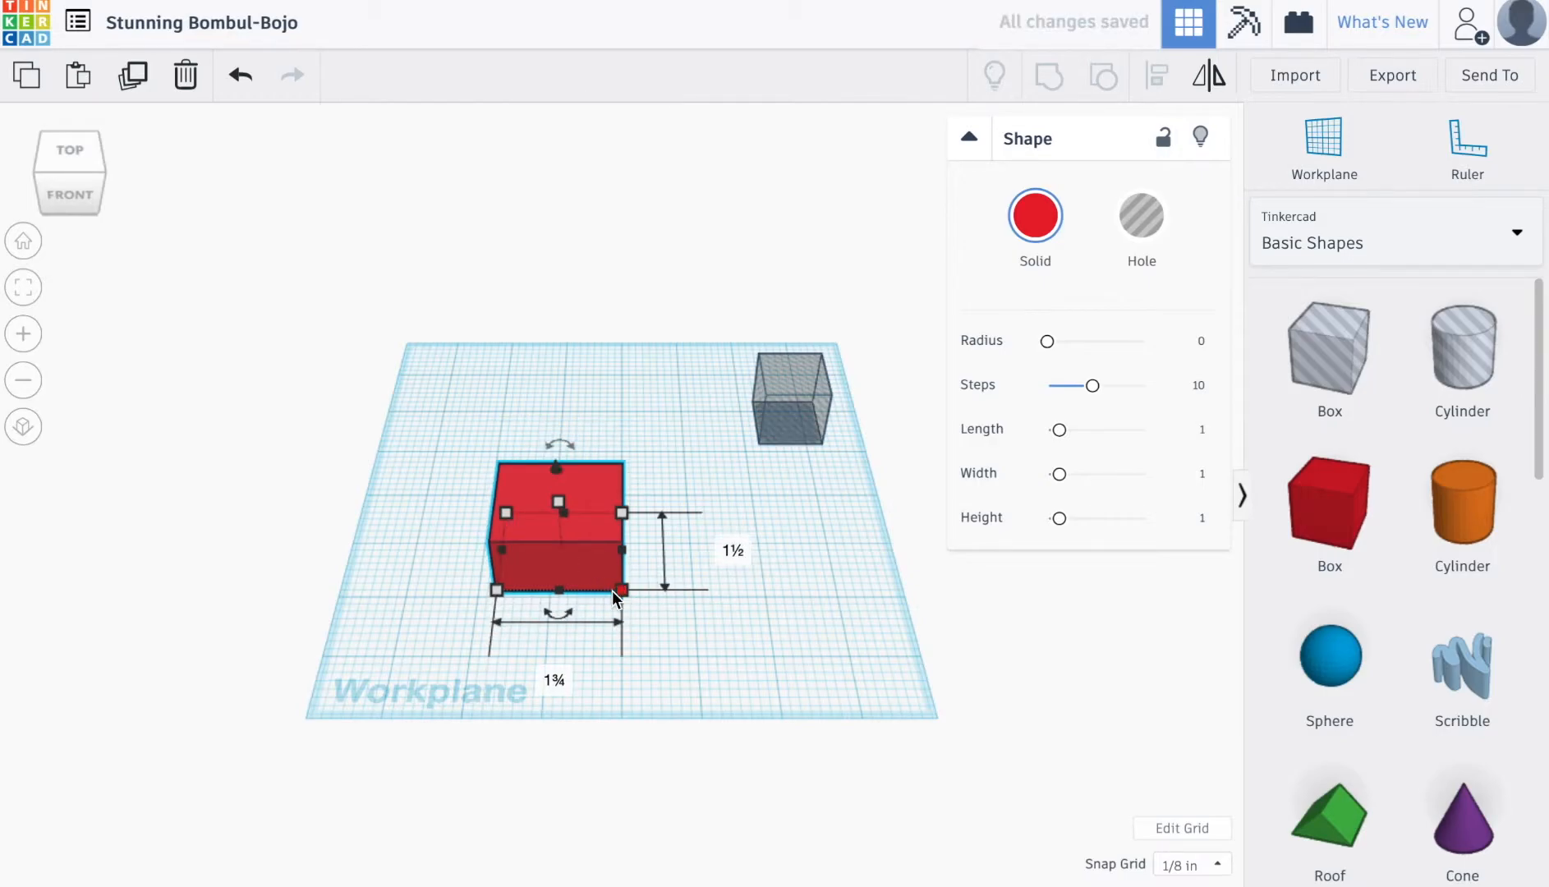
{"action": "left_click_drag", "start_coordinate": [560, 503], "coordinate": [558, 467]}
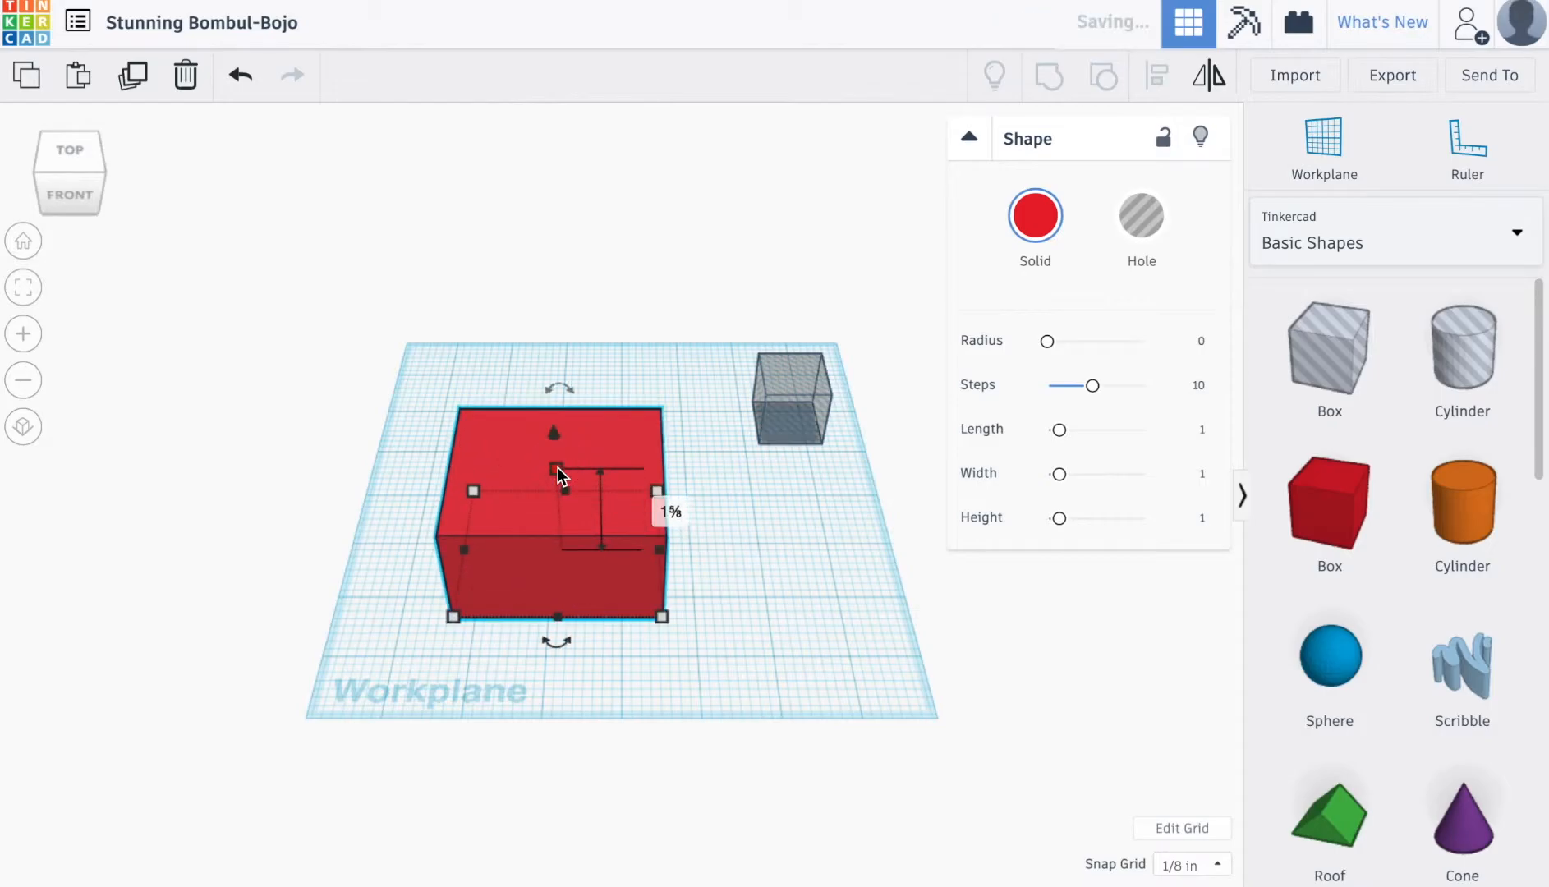
Step: Move the hole box about 3¾ in left and 2.83 in forward so it sits inside the red box
{"action": "left_click_drag", "start_coordinate": [78, 181], "coordinate": [80, 186]}
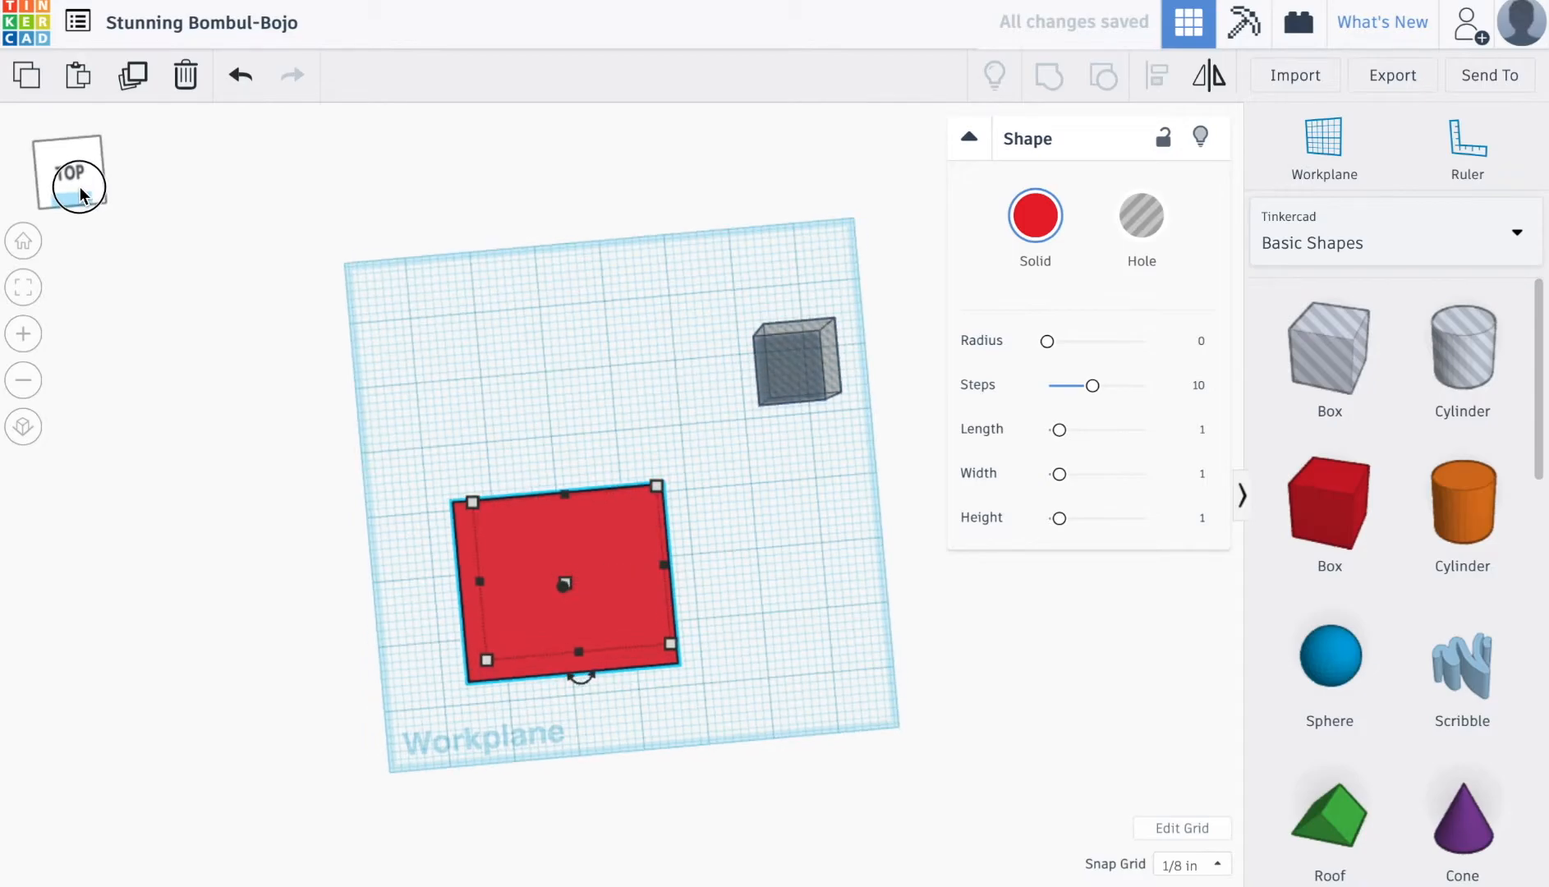
{"action": "left_click_drag", "start_coordinate": [825, 366], "coordinate": [578, 587]}
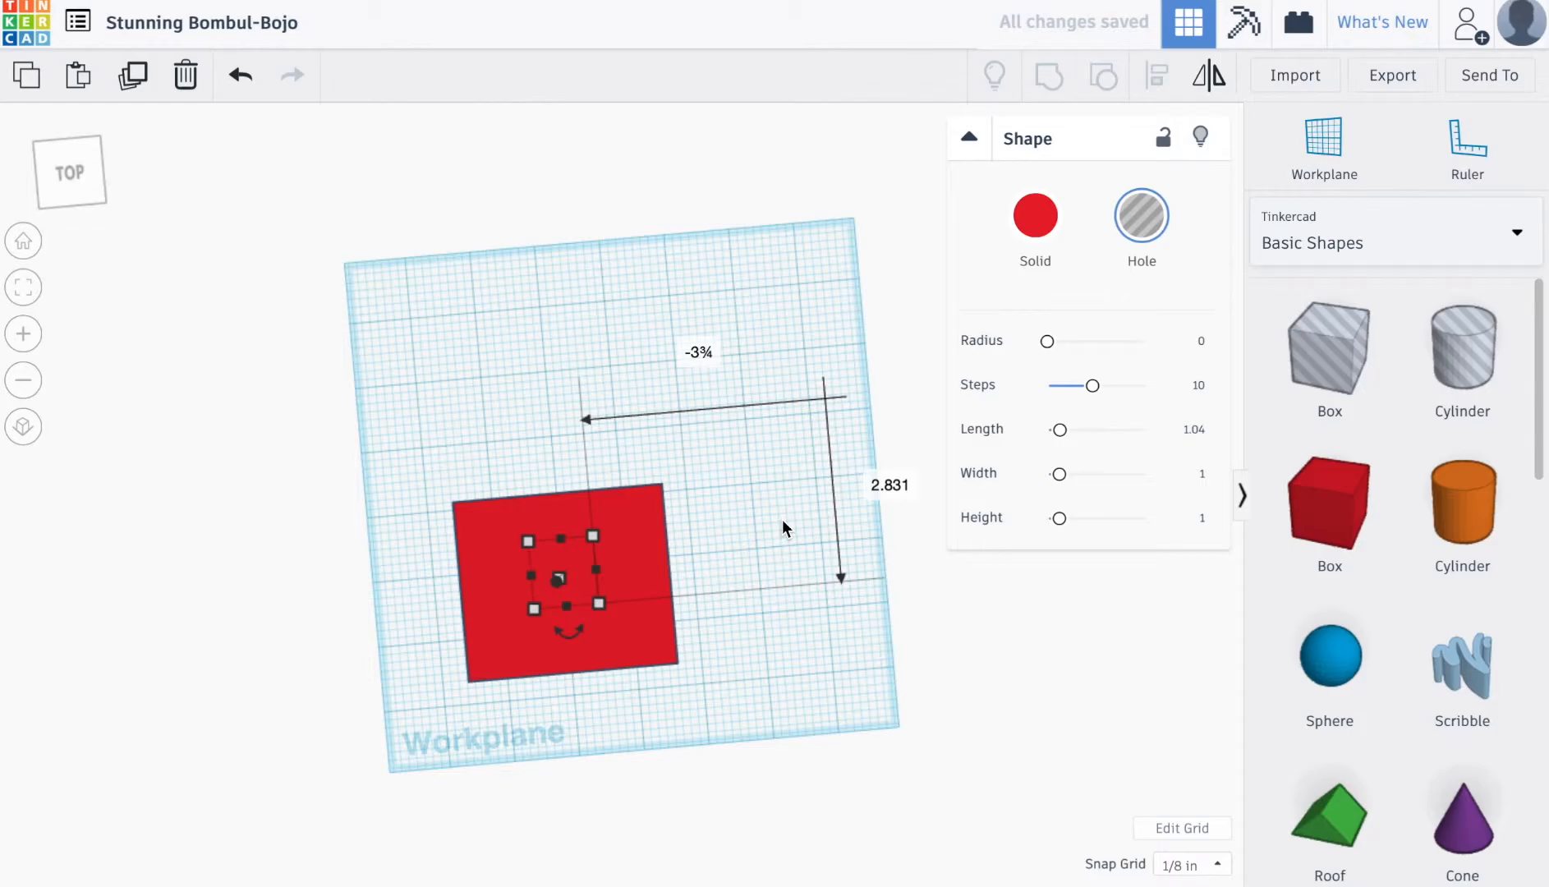
{"action": "left_click", "coordinate": [85, 178]}
{"action": "mouse_move", "coordinate": [85, 178]}
{"action": "left_mouse_down"}
{"action": "mouse_move", "coordinate": [87, 131]}
{"action": "mouse_move", "coordinate": [90, 175]}
{"action": "left_mouse_up"}
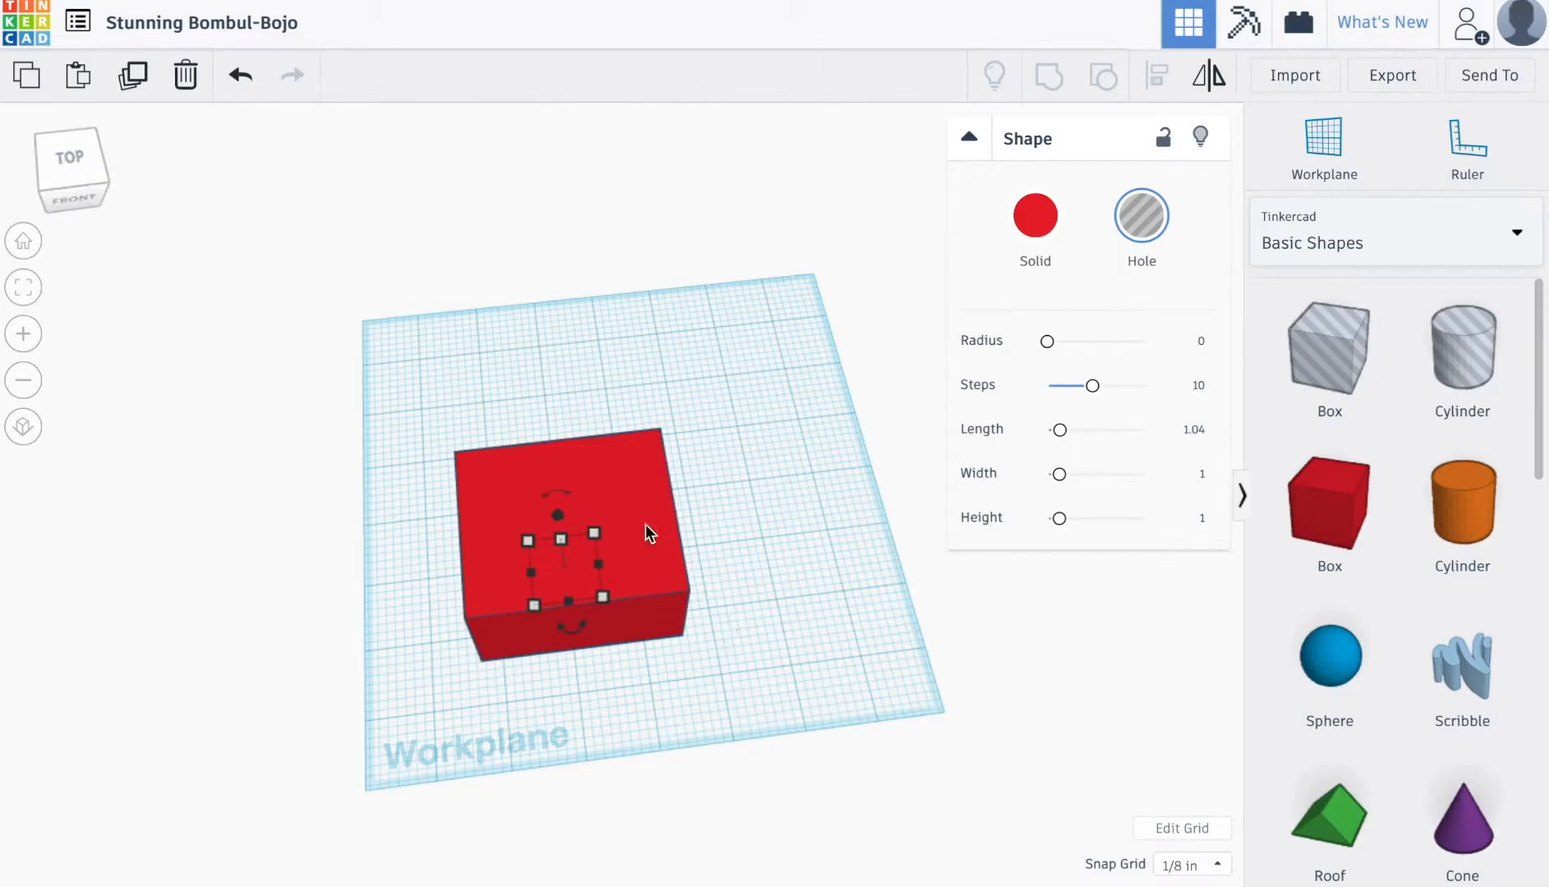
Step: Turn the large outer box into a hole, and stretch the inner hole box to the same height as the outer box
{"action": "left_click", "coordinate": [625, 482]}
{"action": "left_click", "coordinate": [1140, 216]}
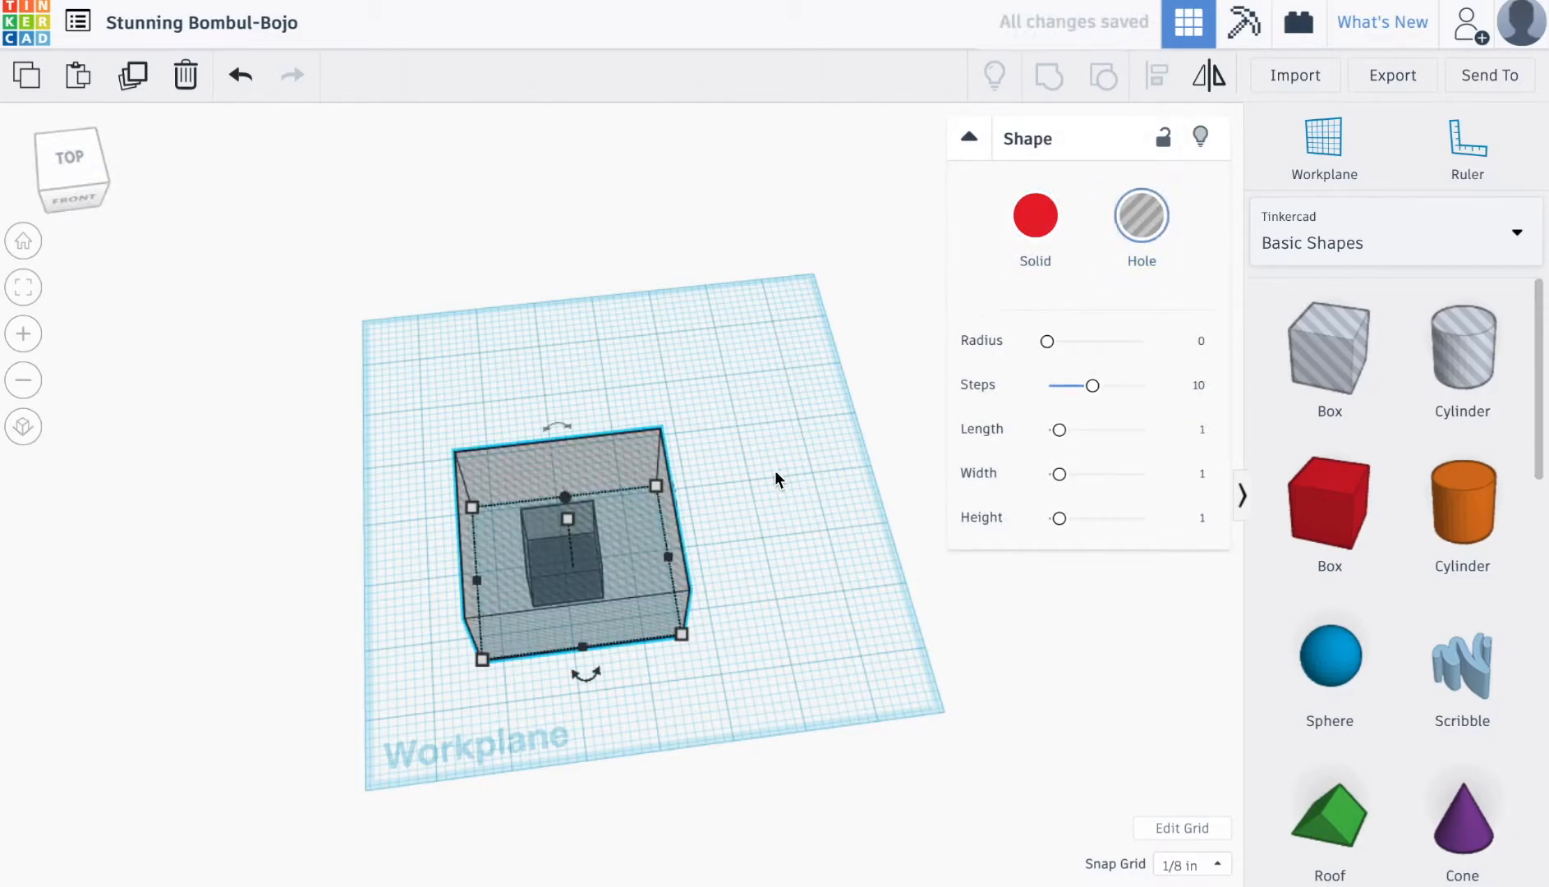
{"action": "left_click_drag", "start_coordinate": [76, 180], "coordinate": [119, 171]}
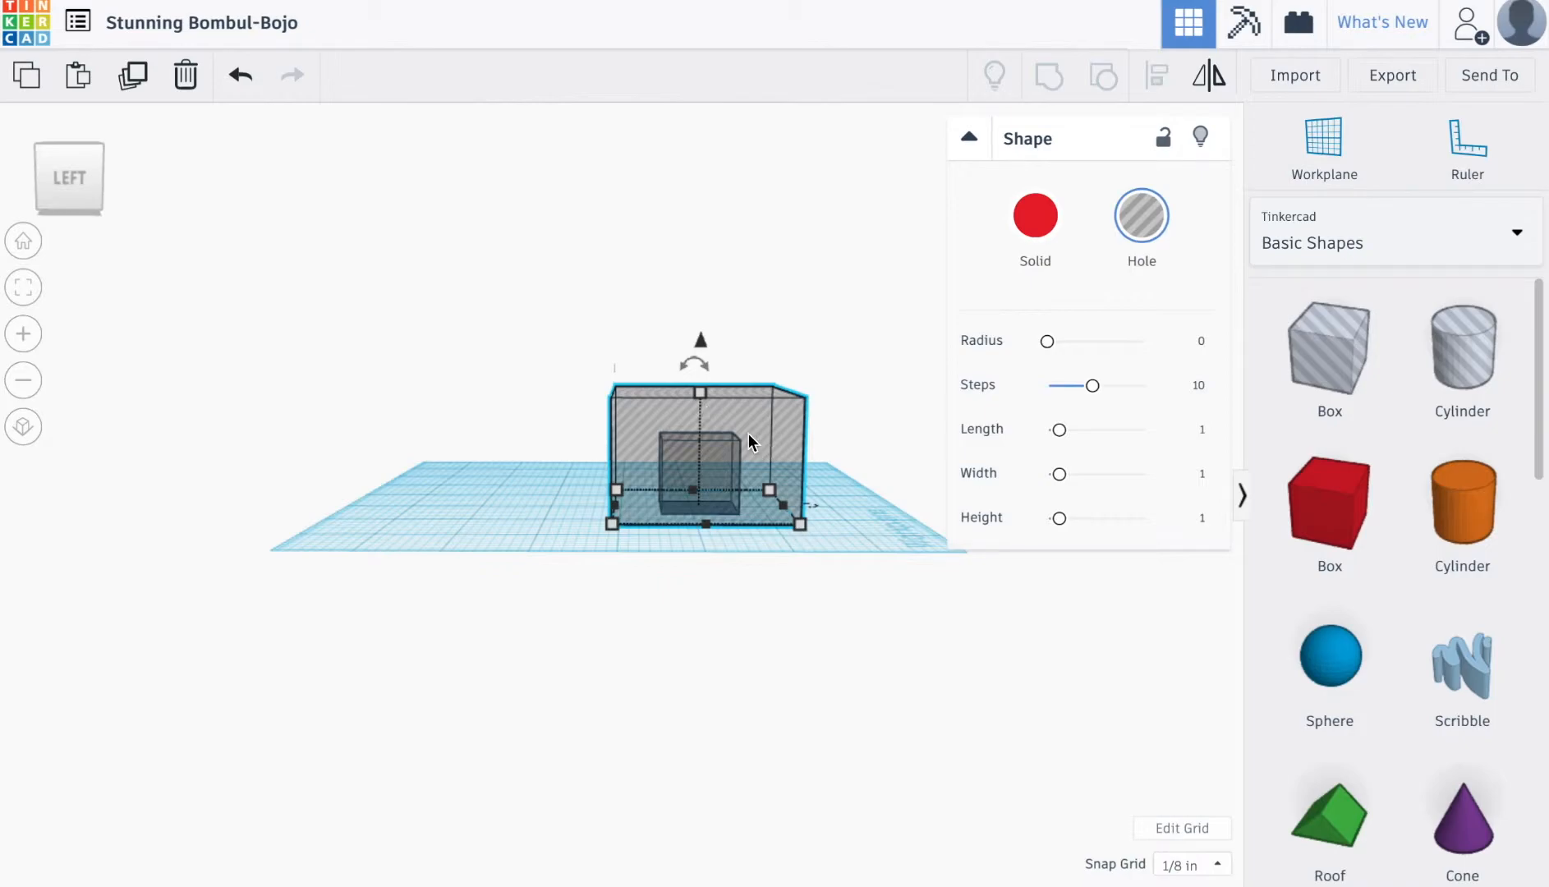
{"action": "mouse_move", "coordinate": [701, 394]}
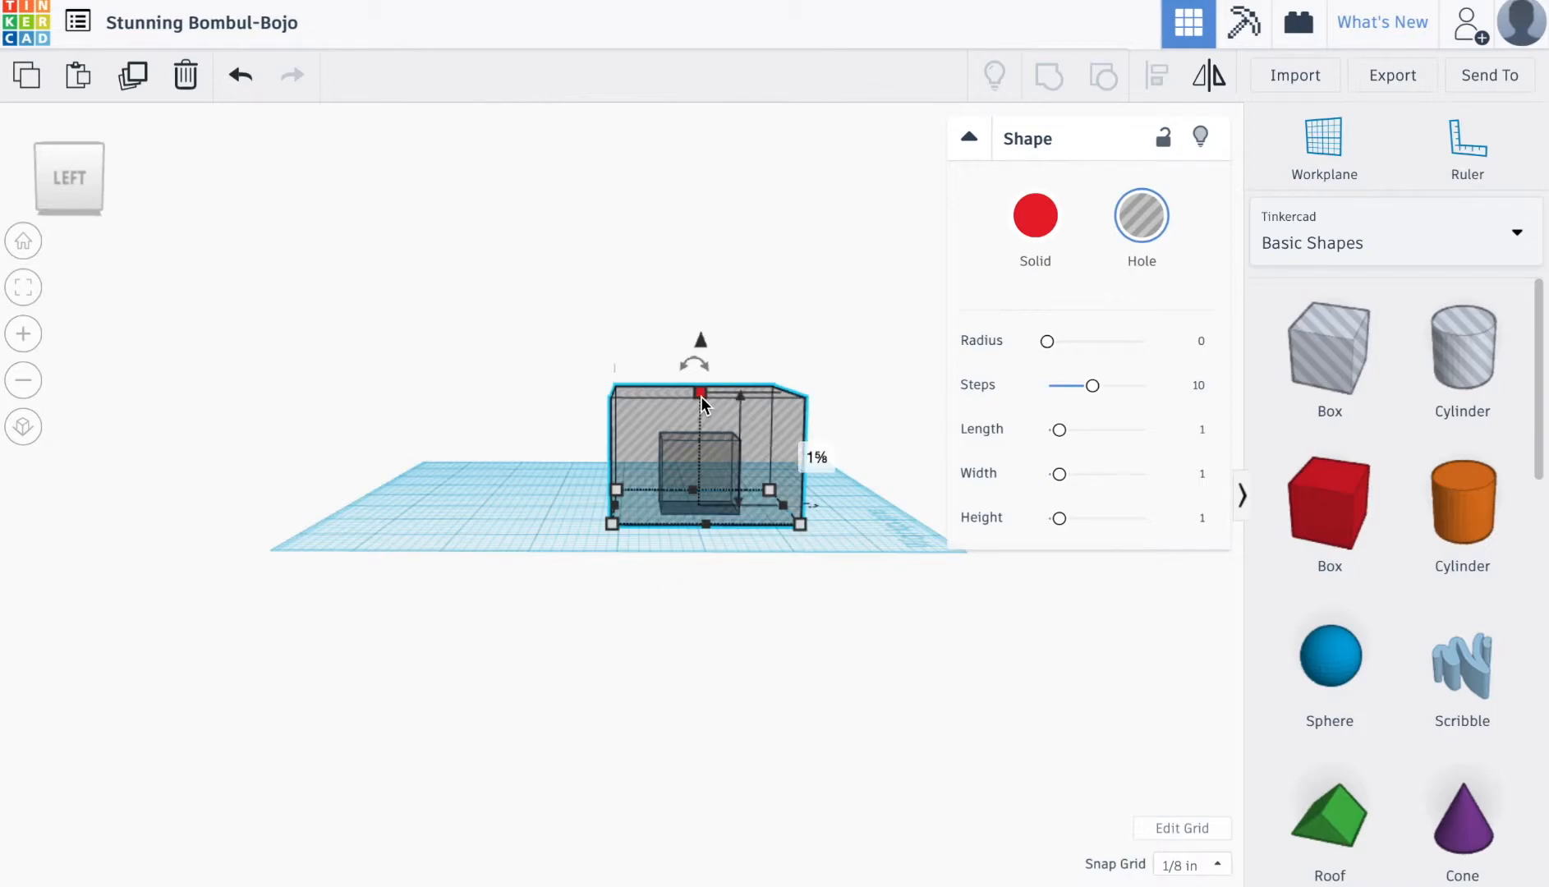
{"action": "left_click", "coordinate": [719, 461]}
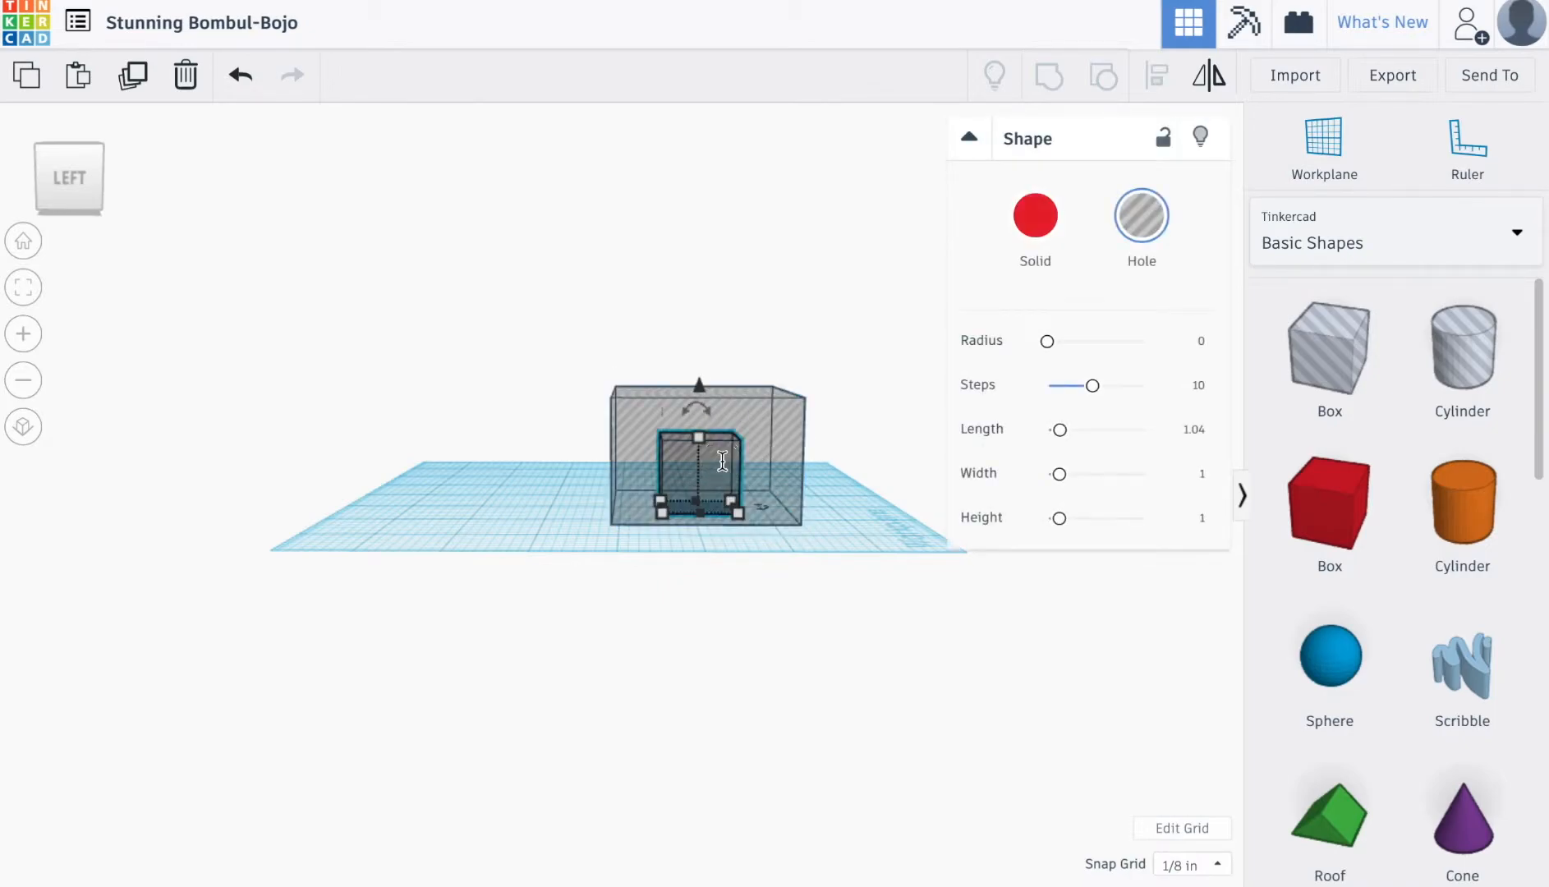
{"action": "left_click_drag", "start_coordinate": [698, 435], "coordinate": [698, 392]}
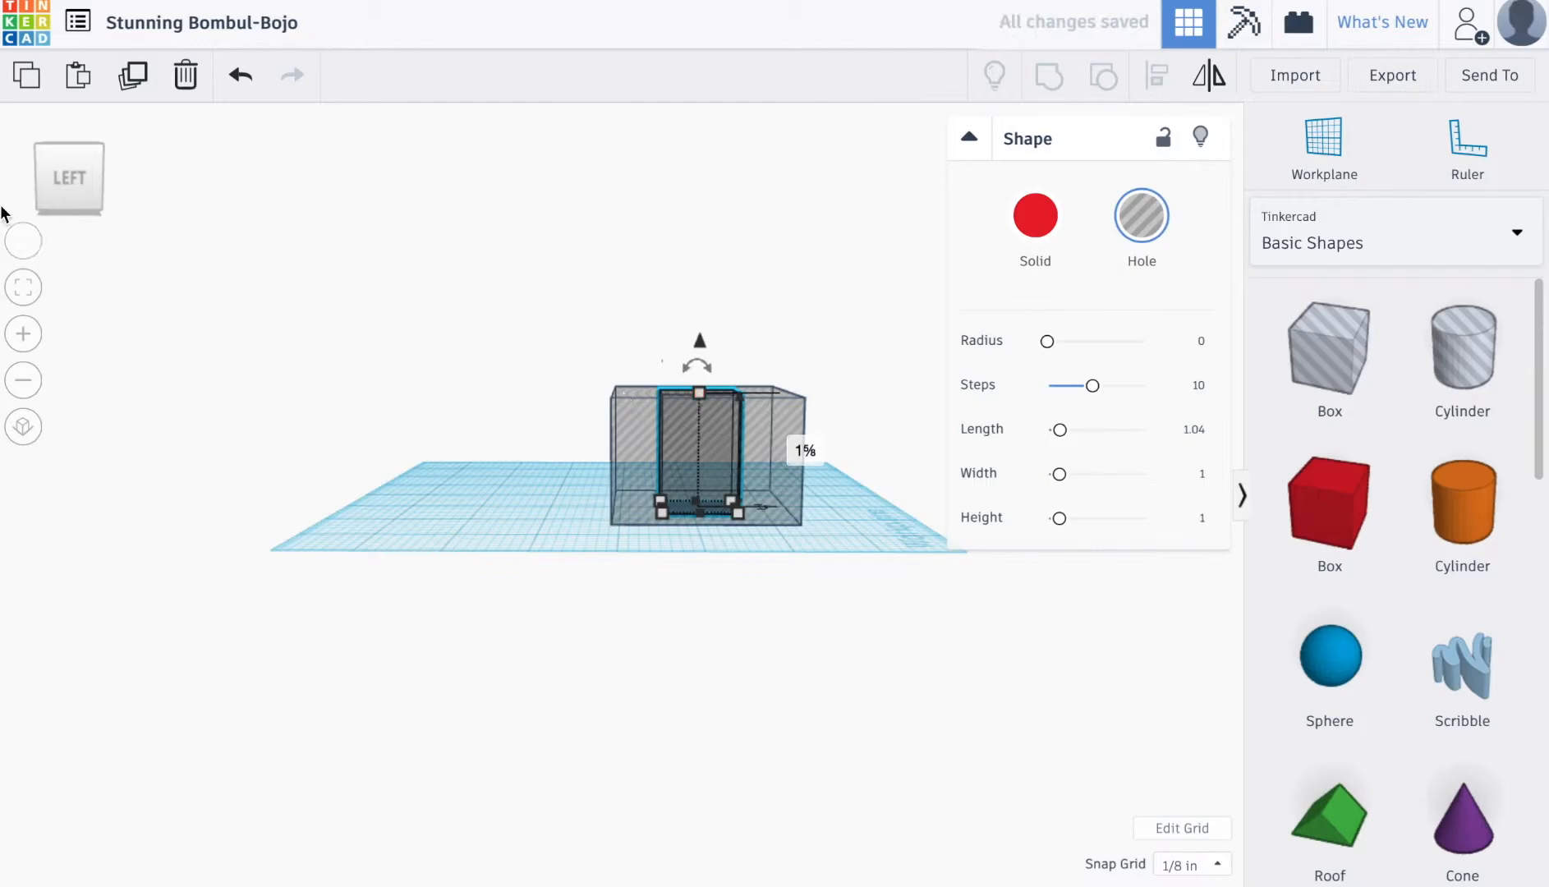
Step: Raise the inner hole box ¼ in above the workplane
{"action": "left_click", "coordinate": [87, 168]}
{"action": "left_click_drag", "start_coordinate": [86, 168], "coordinate": [124, 159]}
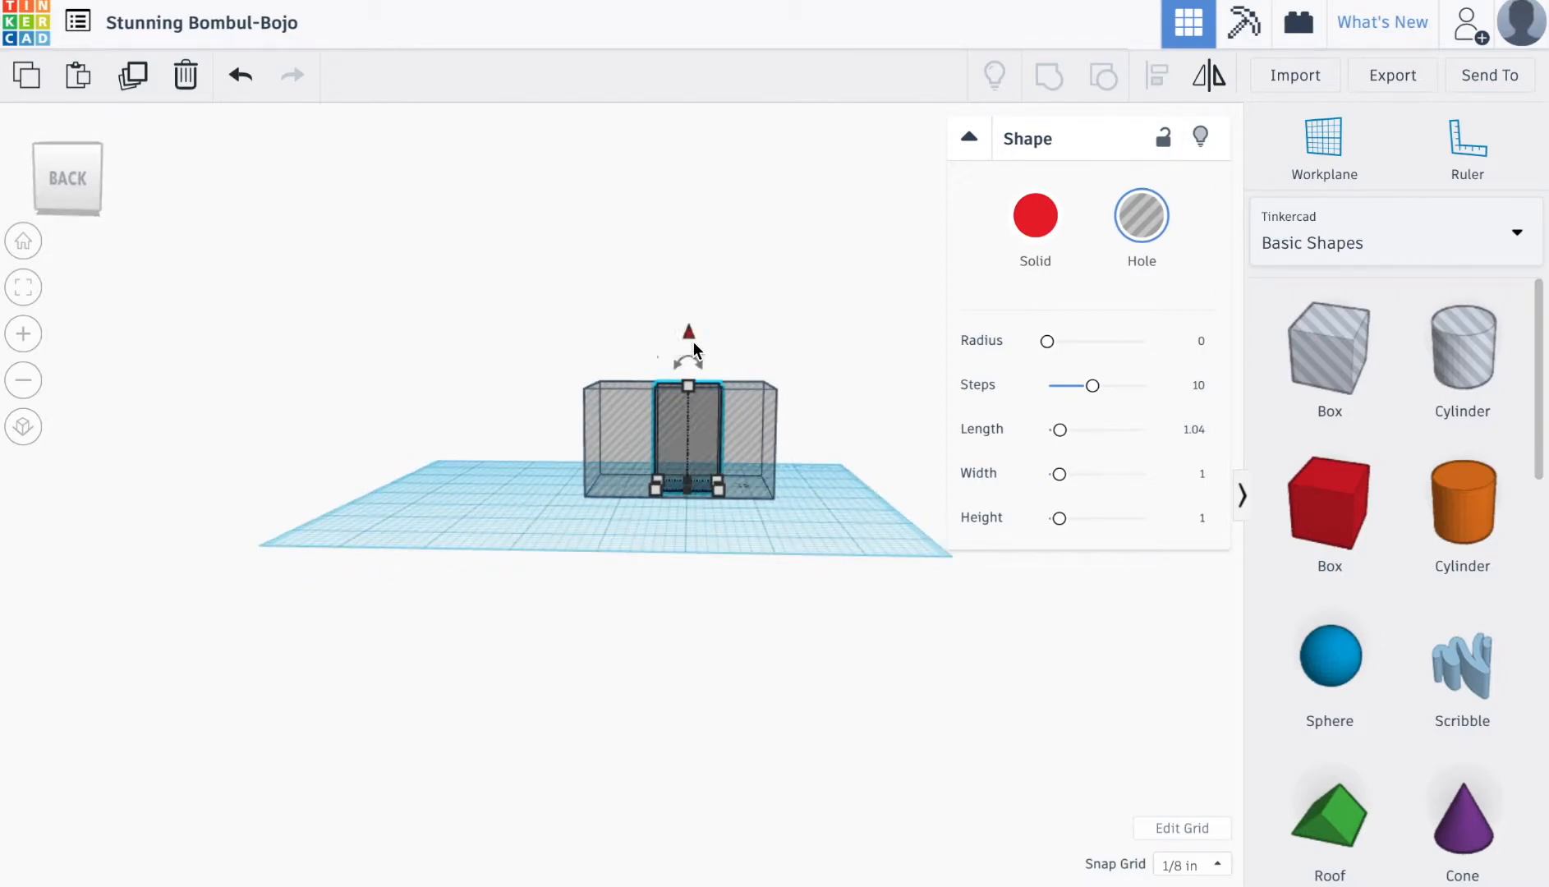
{"action": "left_click_drag", "start_coordinate": [690, 336], "coordinate": [690, 327]}
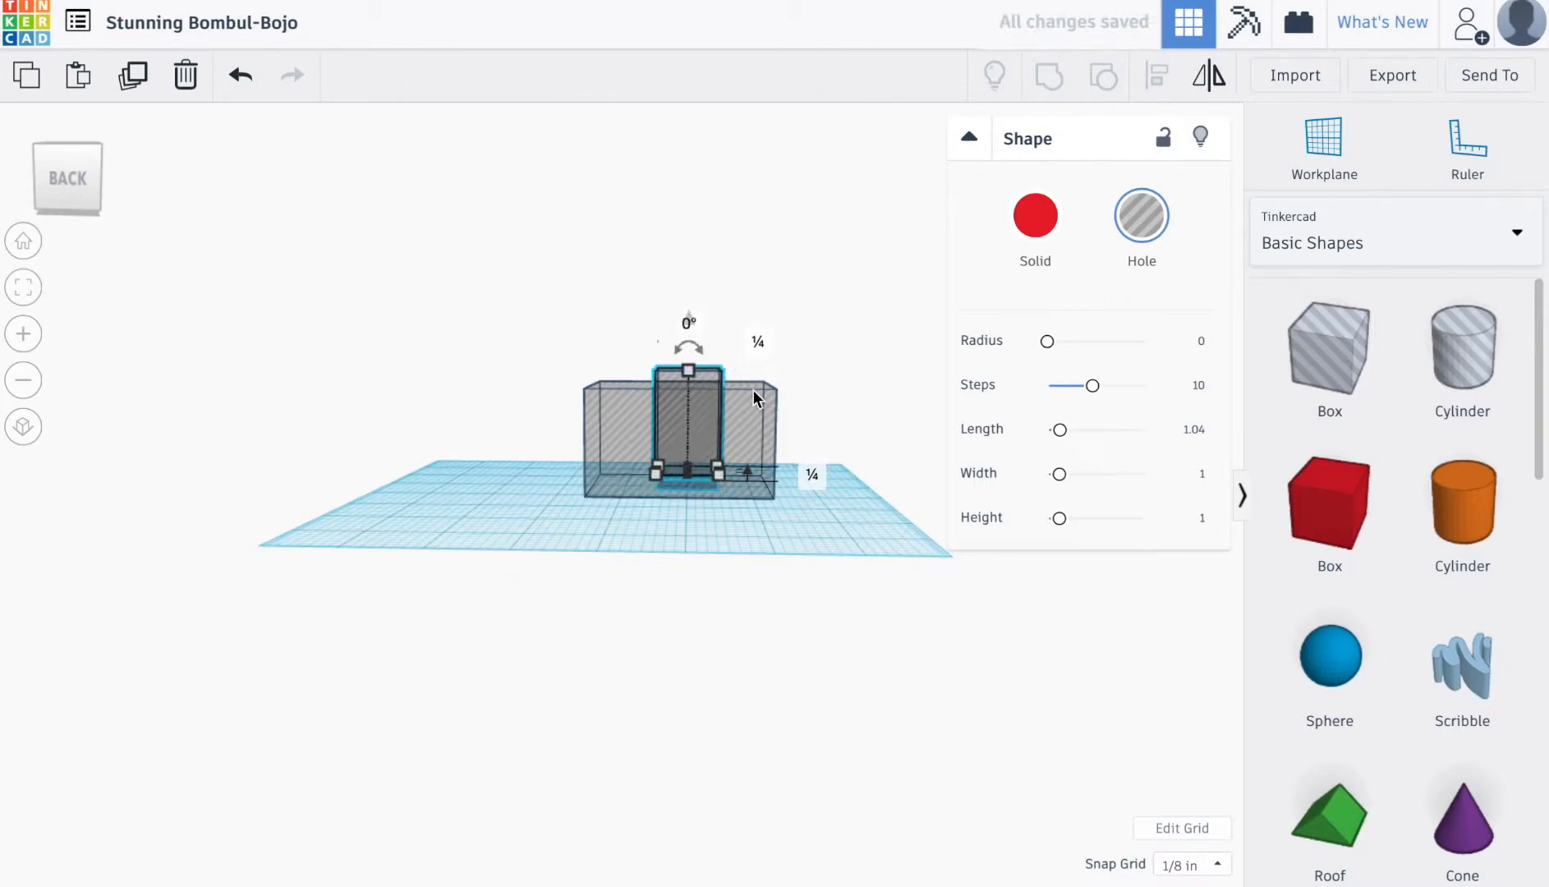
Step: Set the inner box as a hole and the large outer box as a red solid
{"action": "mouse_move", "coordinate": [74, 191]}
{"action": "left_mouse_down"}
{"action": "mouse_move", "coordinate": [82, 204]}
{"action": "mouse_move", "coordinate": [89, 162]}
{"action": "mouse_move", "coordinate": [92, 199]}
{"action": "left_mouse_up"}
{"action": "left_click", "coordinate": [1029, 224]}
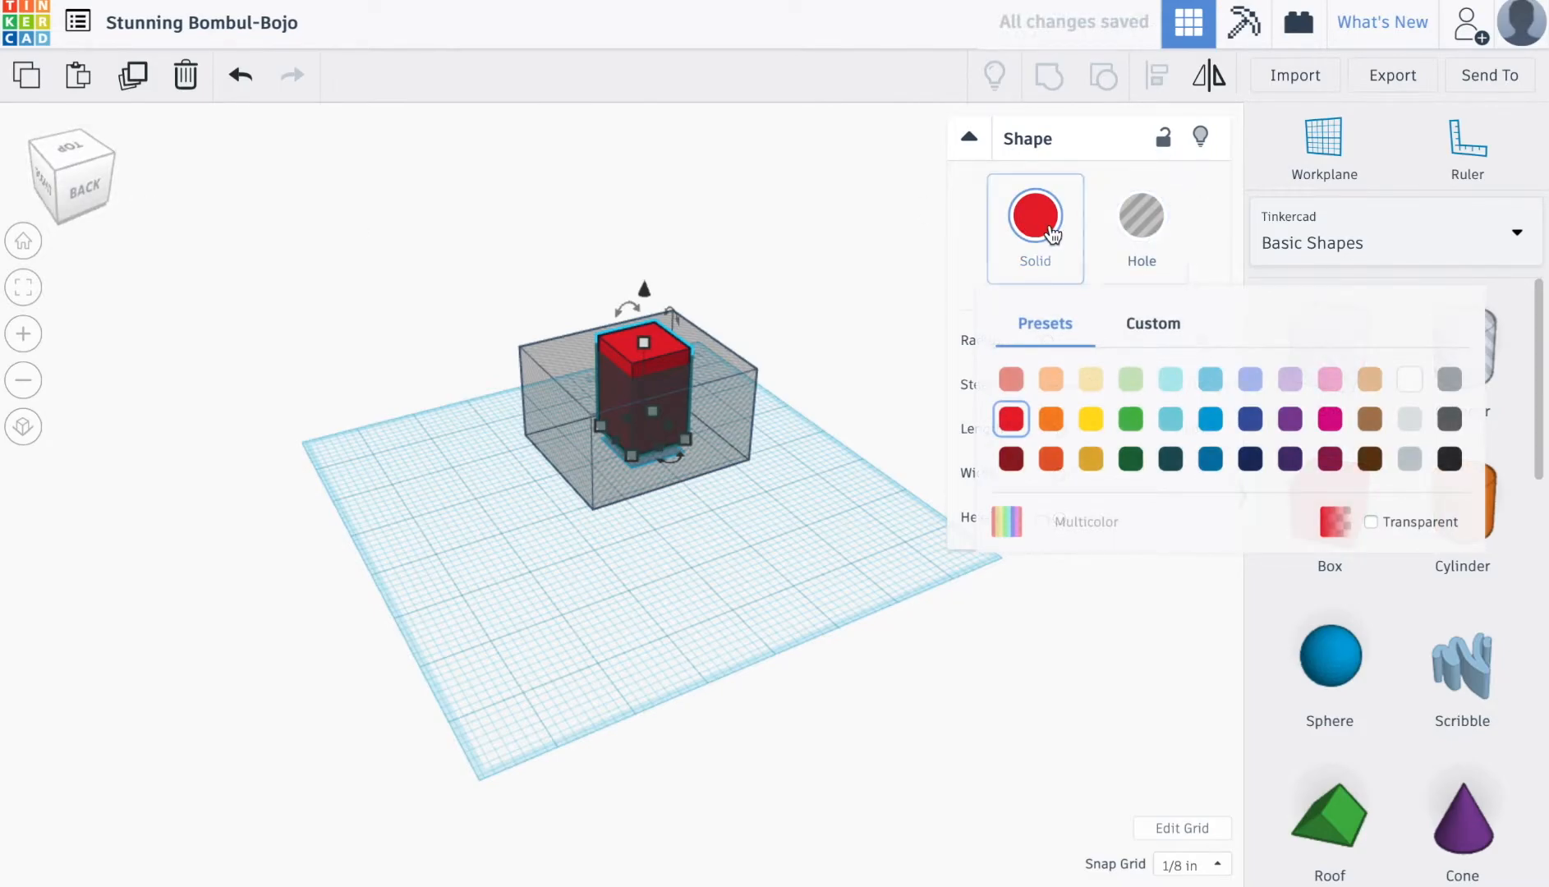
{"action": "left_click", "coordinate": [1141, 217]}
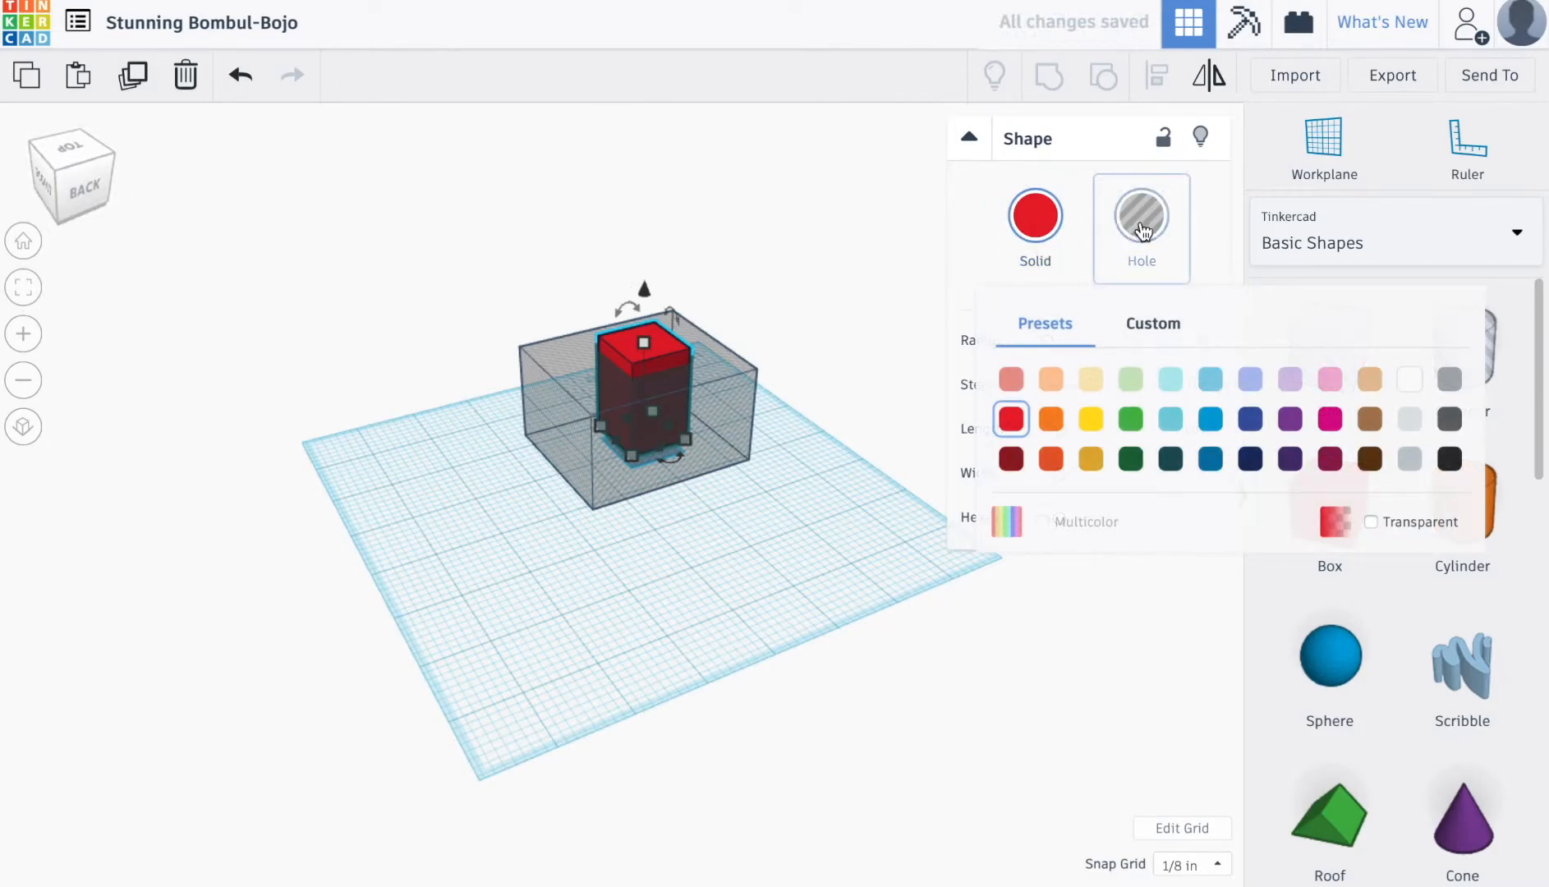
{"action": "left_click", "coordinate": [558, 386]}
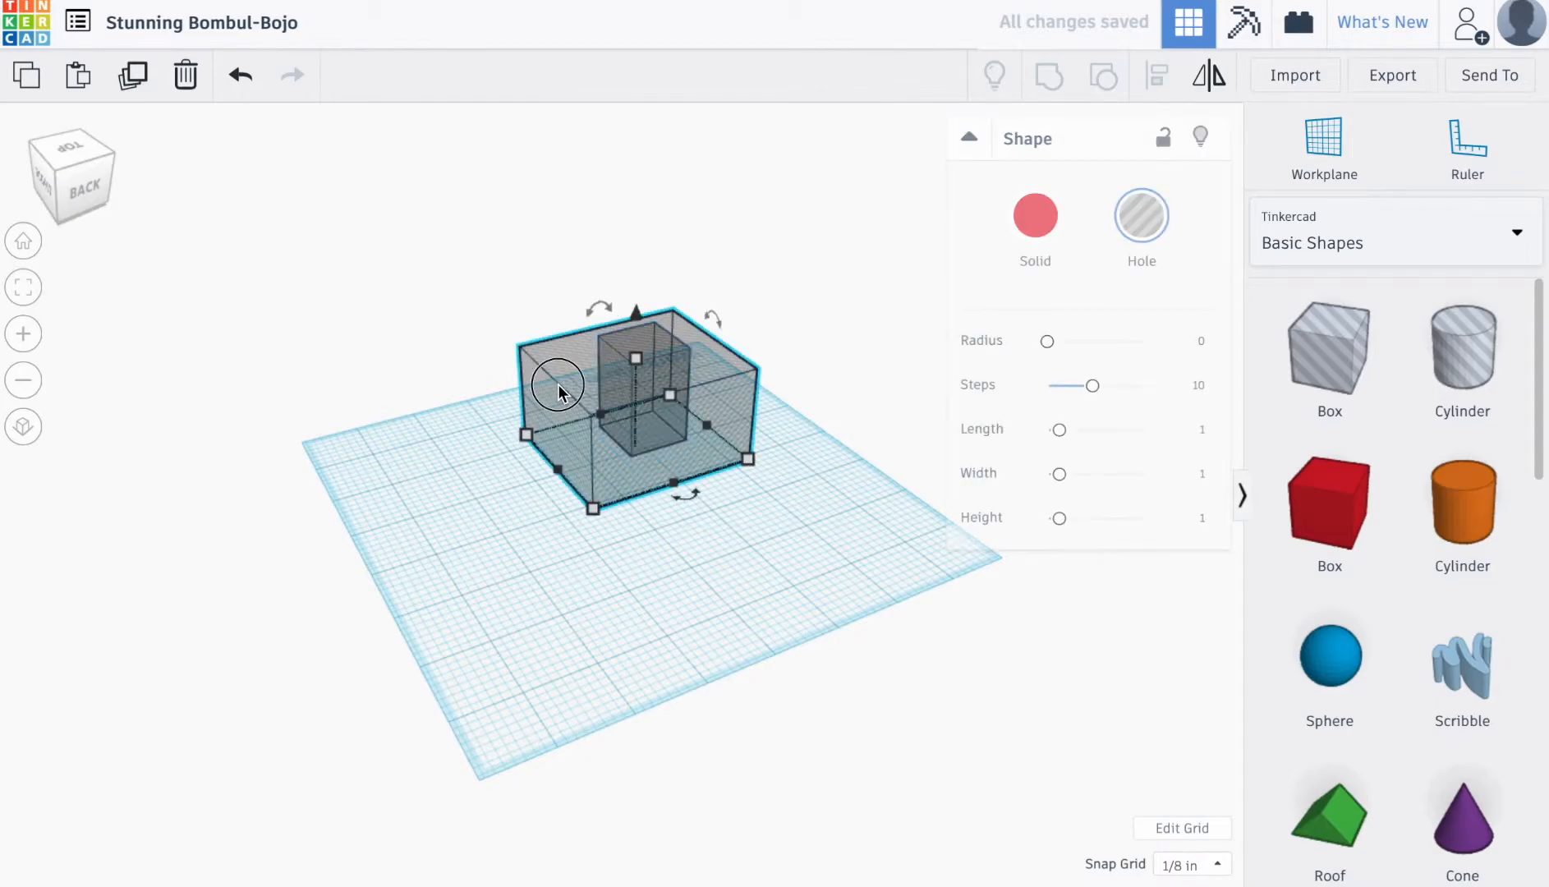
{"action": "left_click", "coordinate": [1037, 217]}
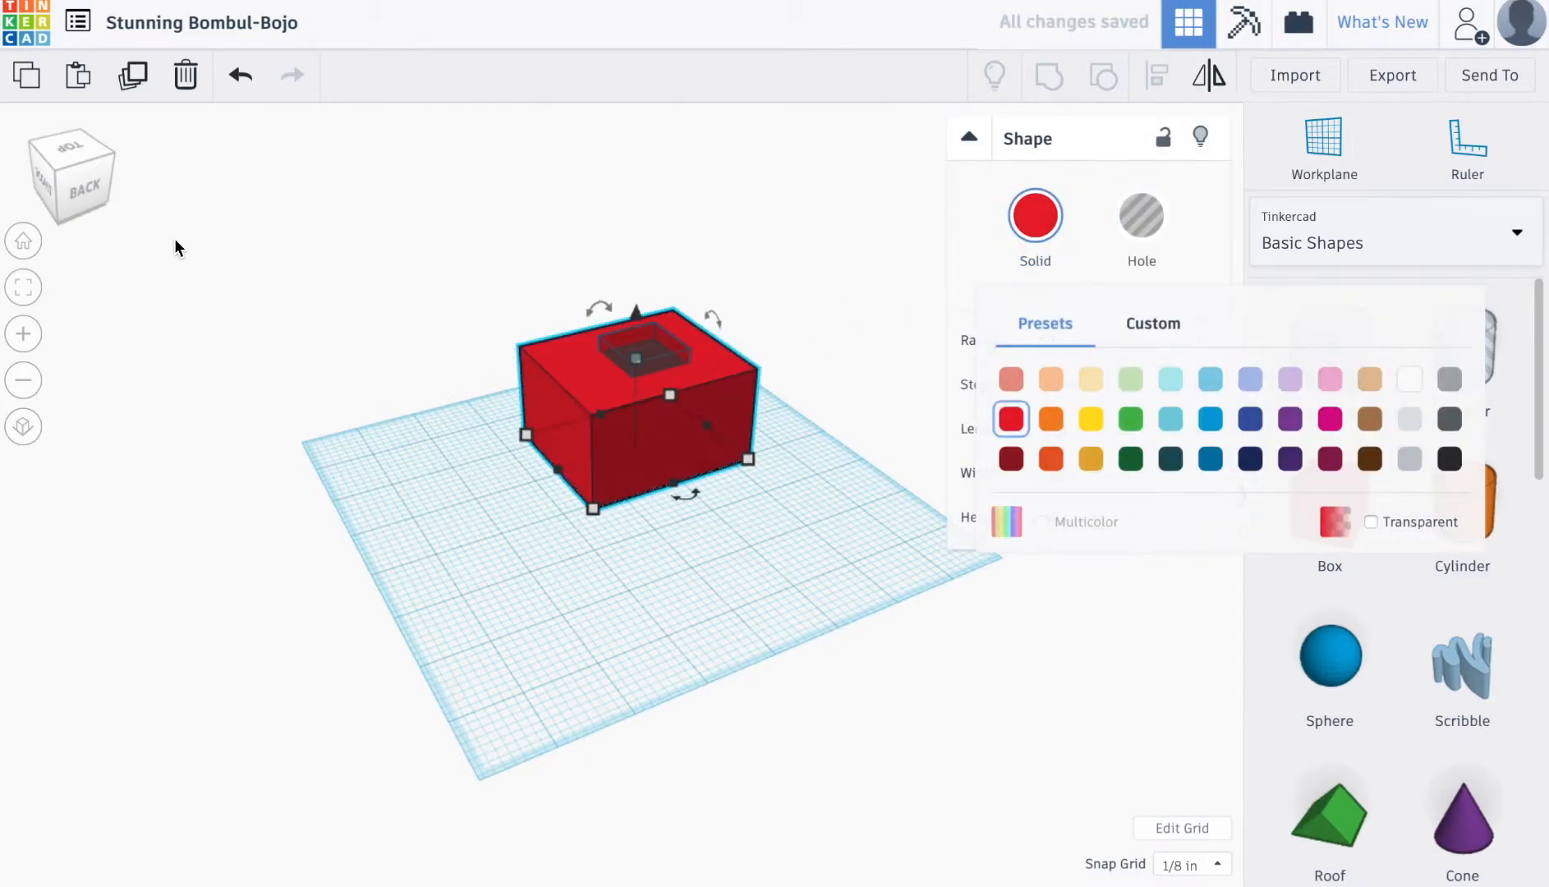
Step: Group the red solid box with the inner hole box to cut the cavity
{"action": "left_click_drag", "start_coordinate": [78, 158], "coordinate": [128, 206]}
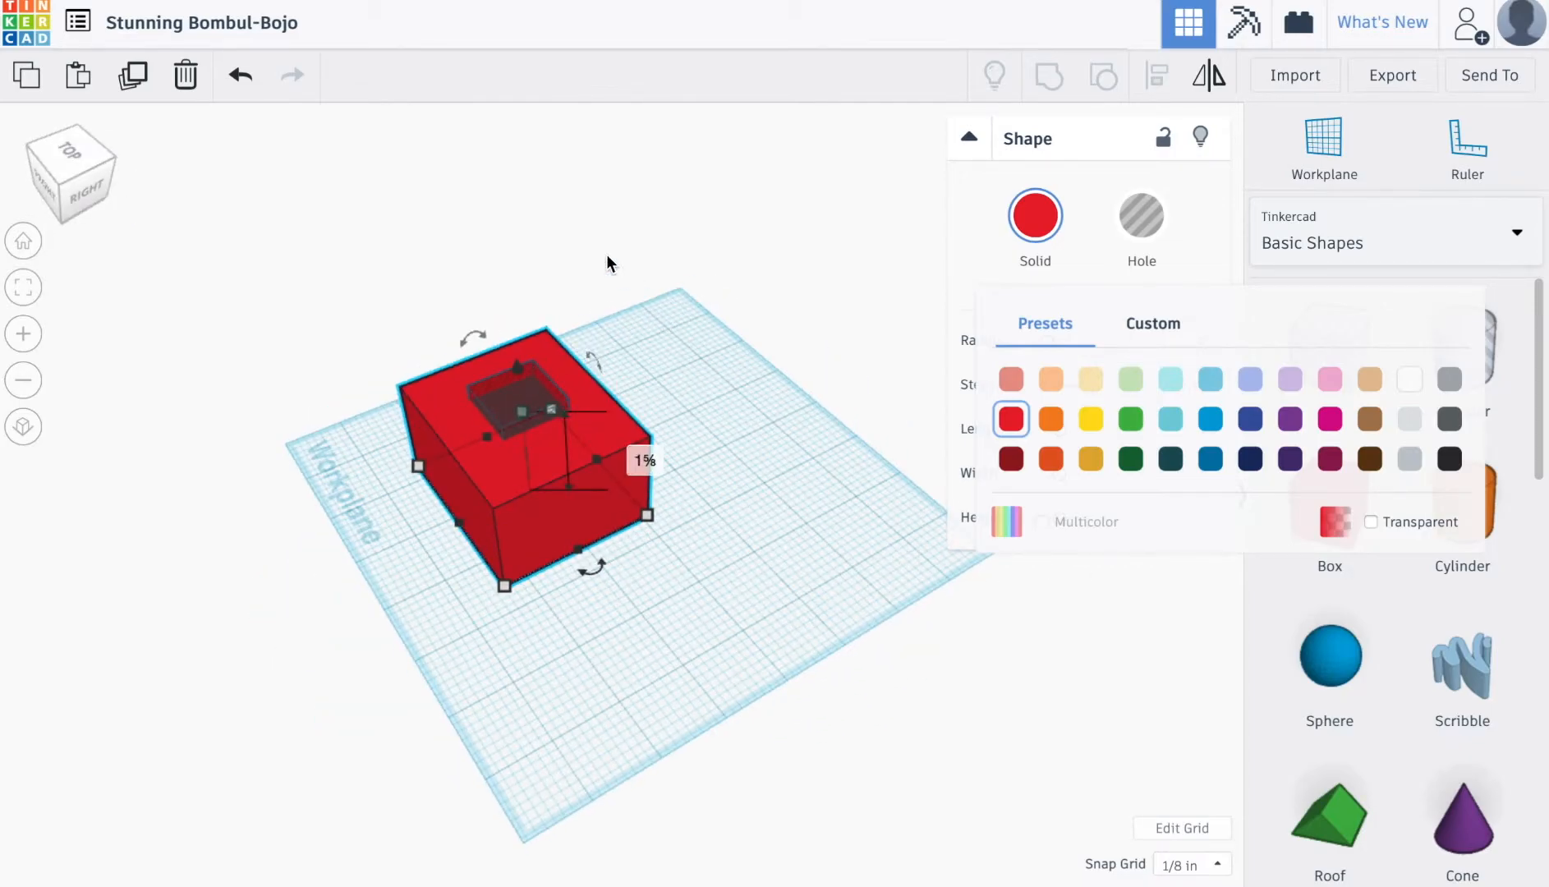
{"action": "left_click", "coordinate": [777, 296]}
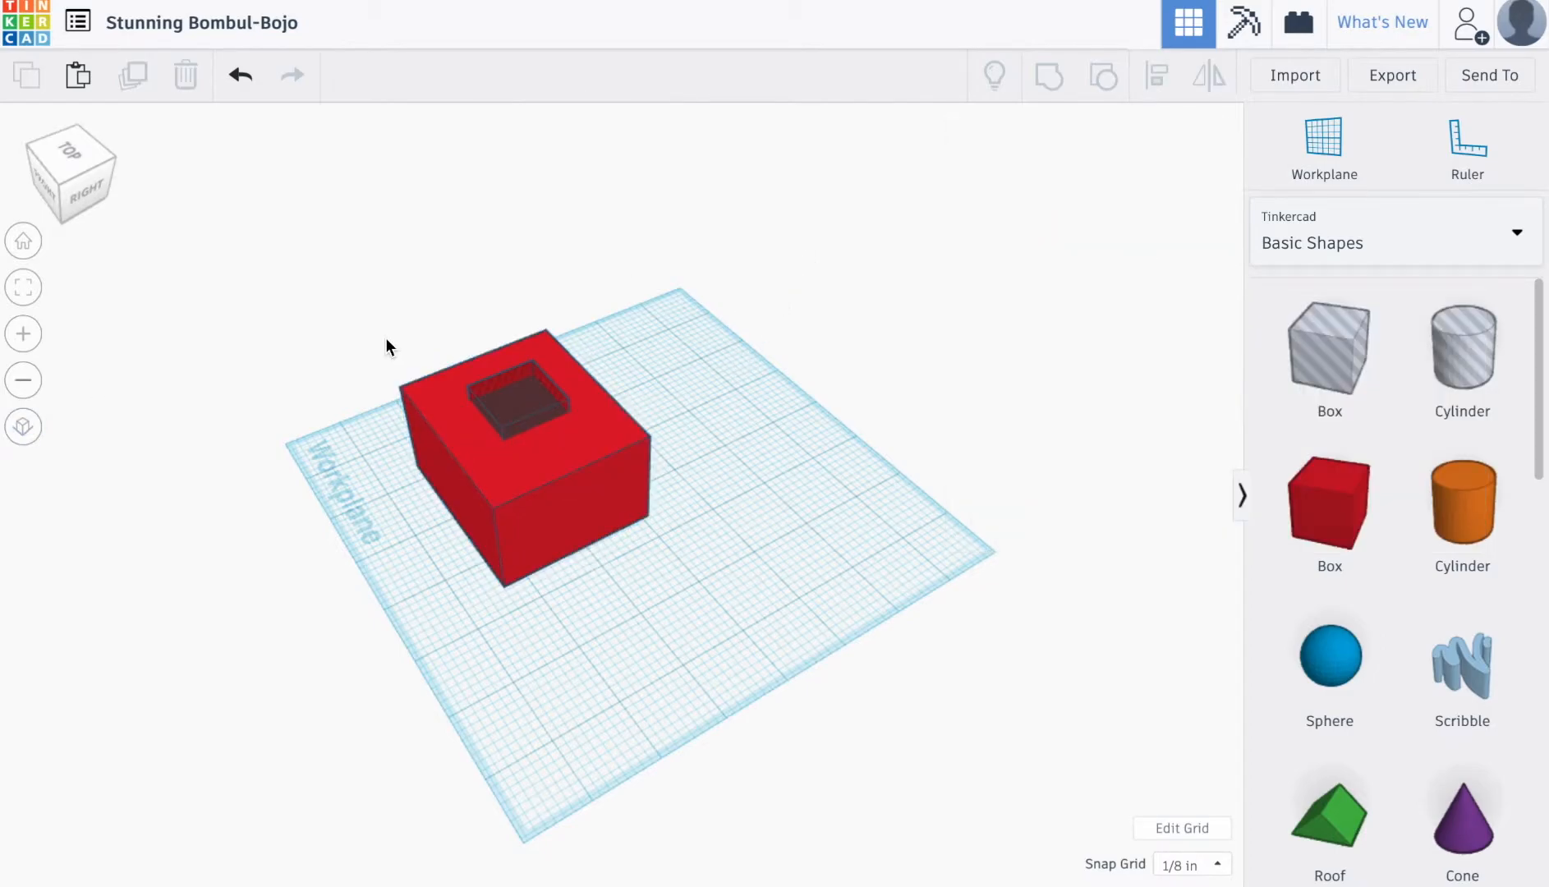
{"action": "left_click_drag", "start_coordinate": [308, 336], "coordinate": [714, 609]}
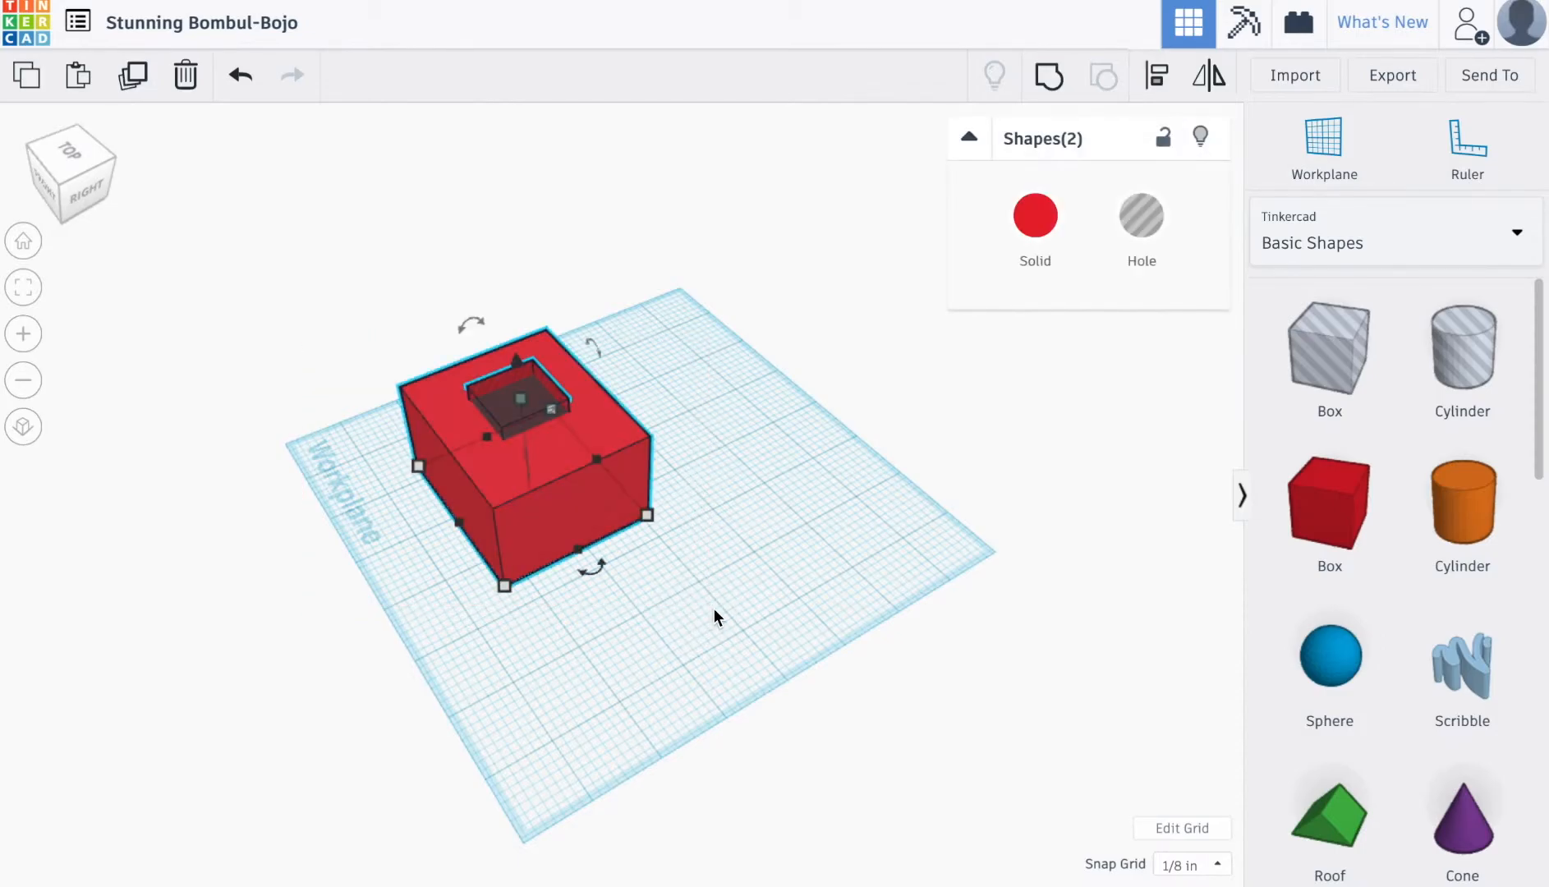
{"action": "left_click", "coordinate": [1057, 75]}
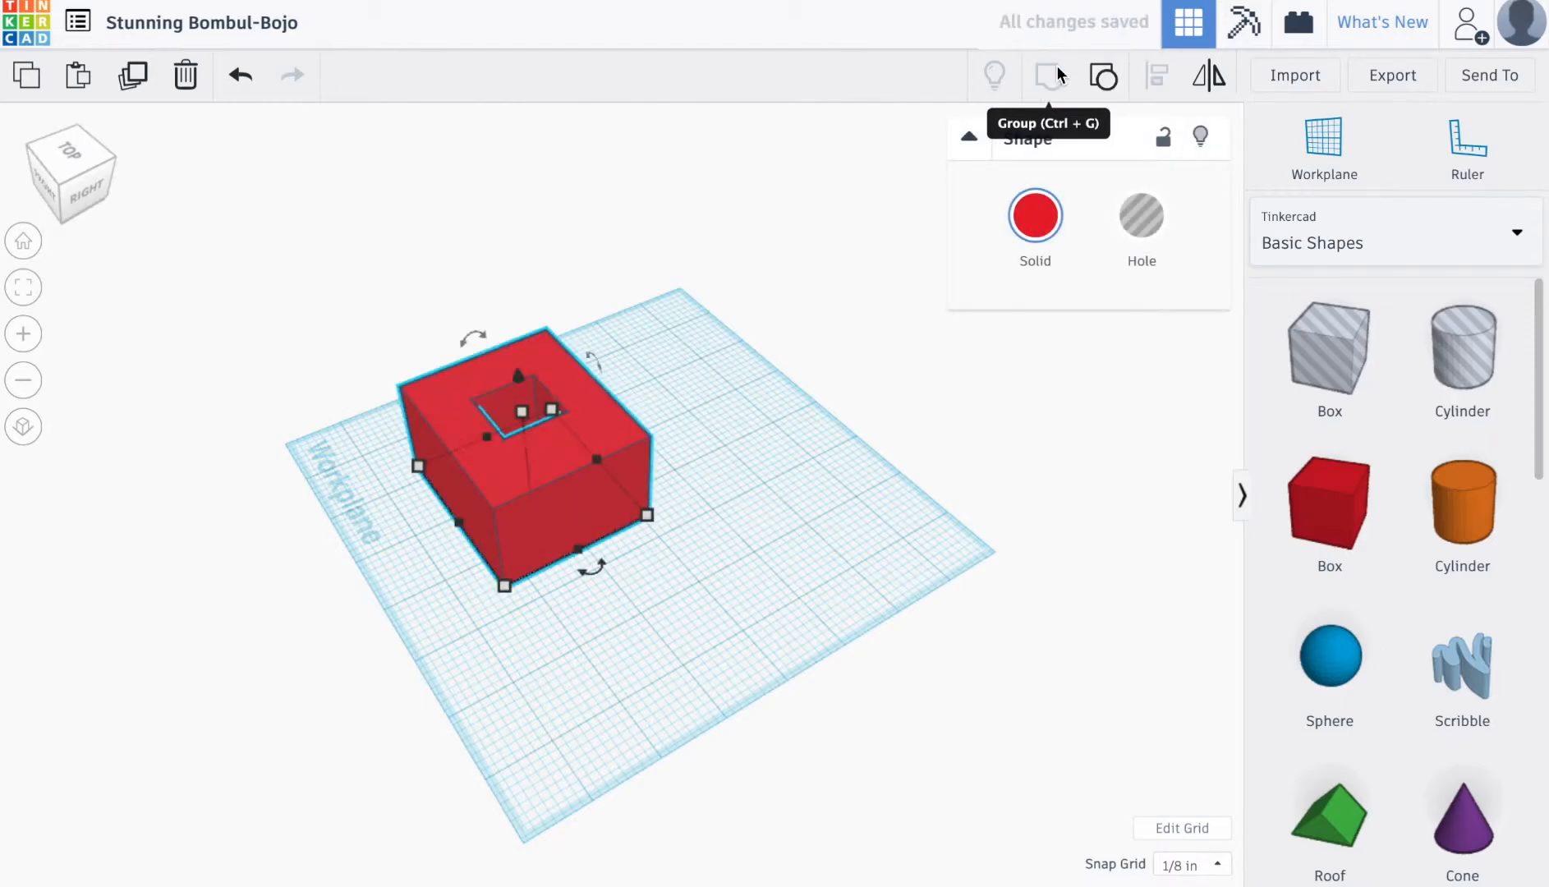
Step: Examine the cavity cut into the grouped red box from several angles
{"action": "left_click", "coordinate": [85, 175]}
{"action": "left_click", "coordinate": [89, 197]}
{"action": "left_click_drag", "start_coordinate": [106, 190], "coordinate": [155, 184]}
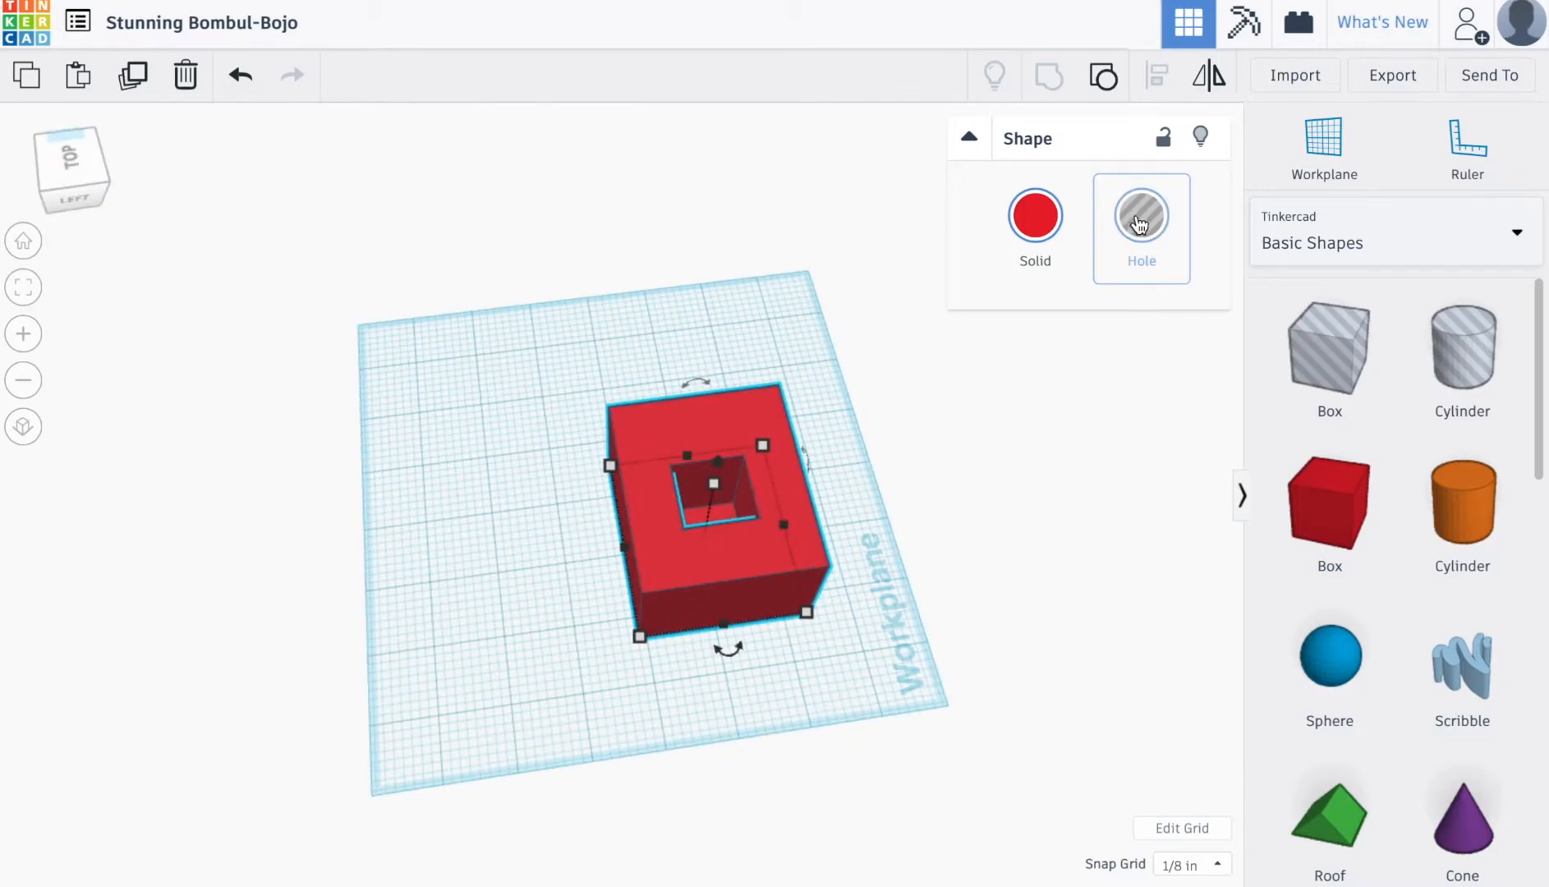
{"action": "left_click", "coordinate": [742, 507]}
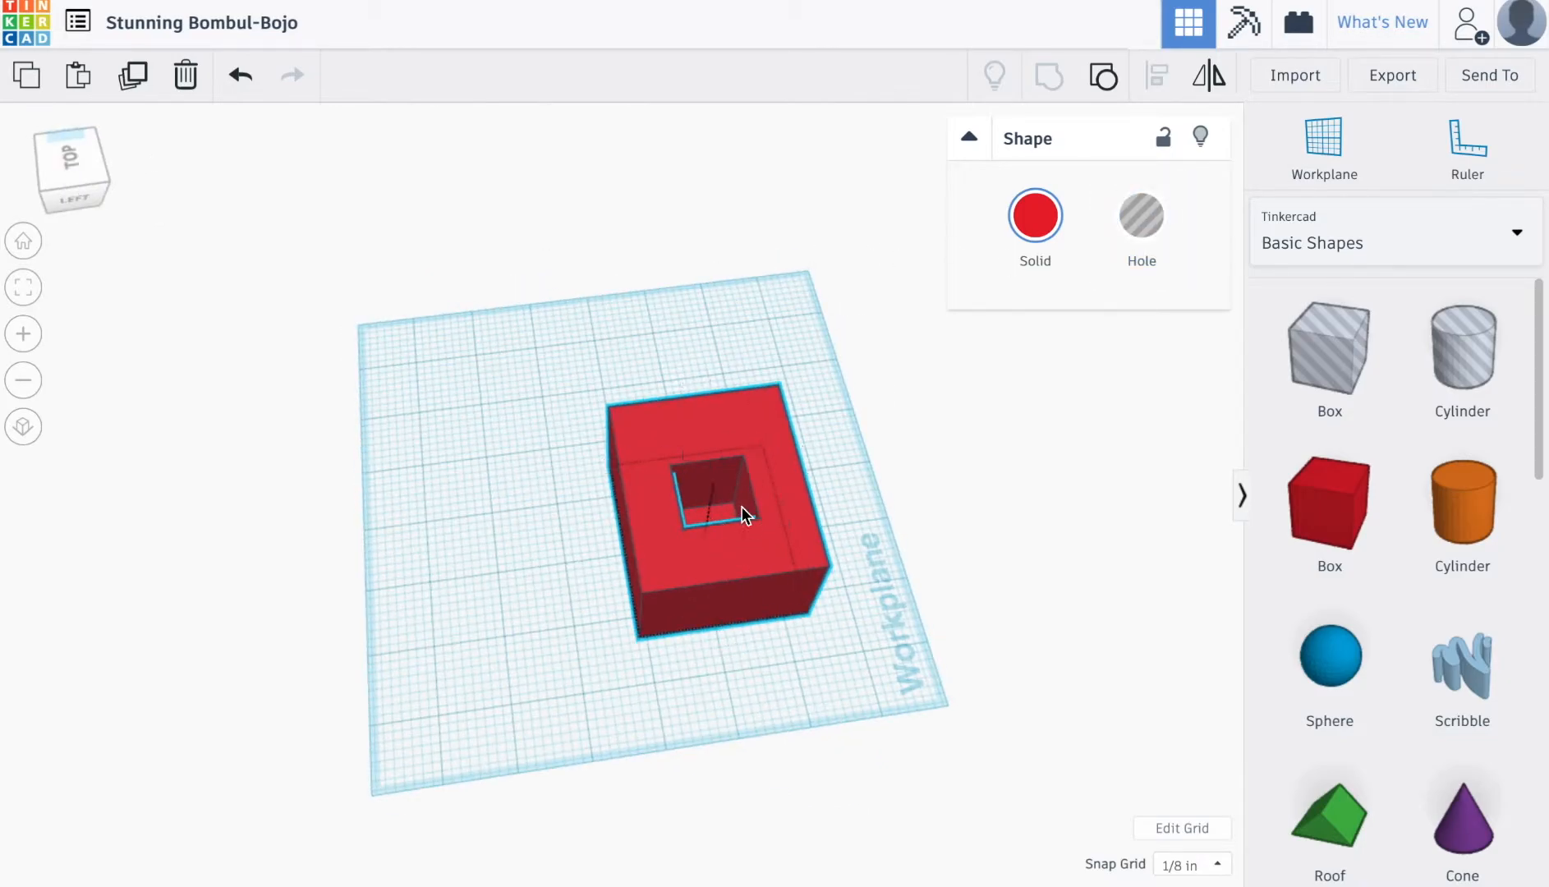
{"action": "left_click", "coordinate": [917, 473]}
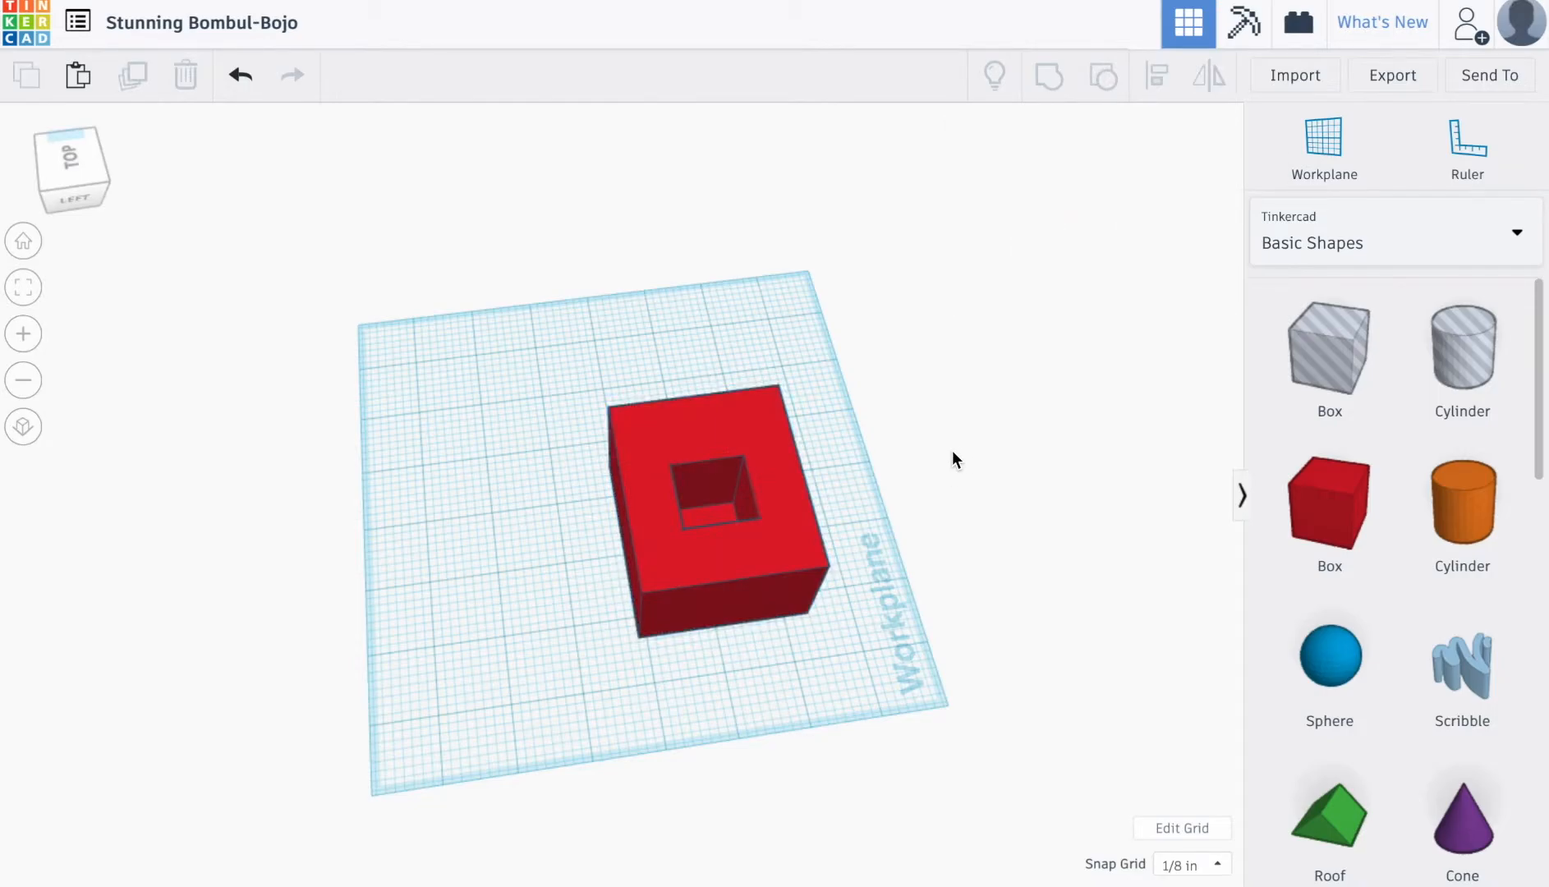
{"action": "left_click_drag", "start_coordinate": [88, 154], "coordinate": [158, 171]}
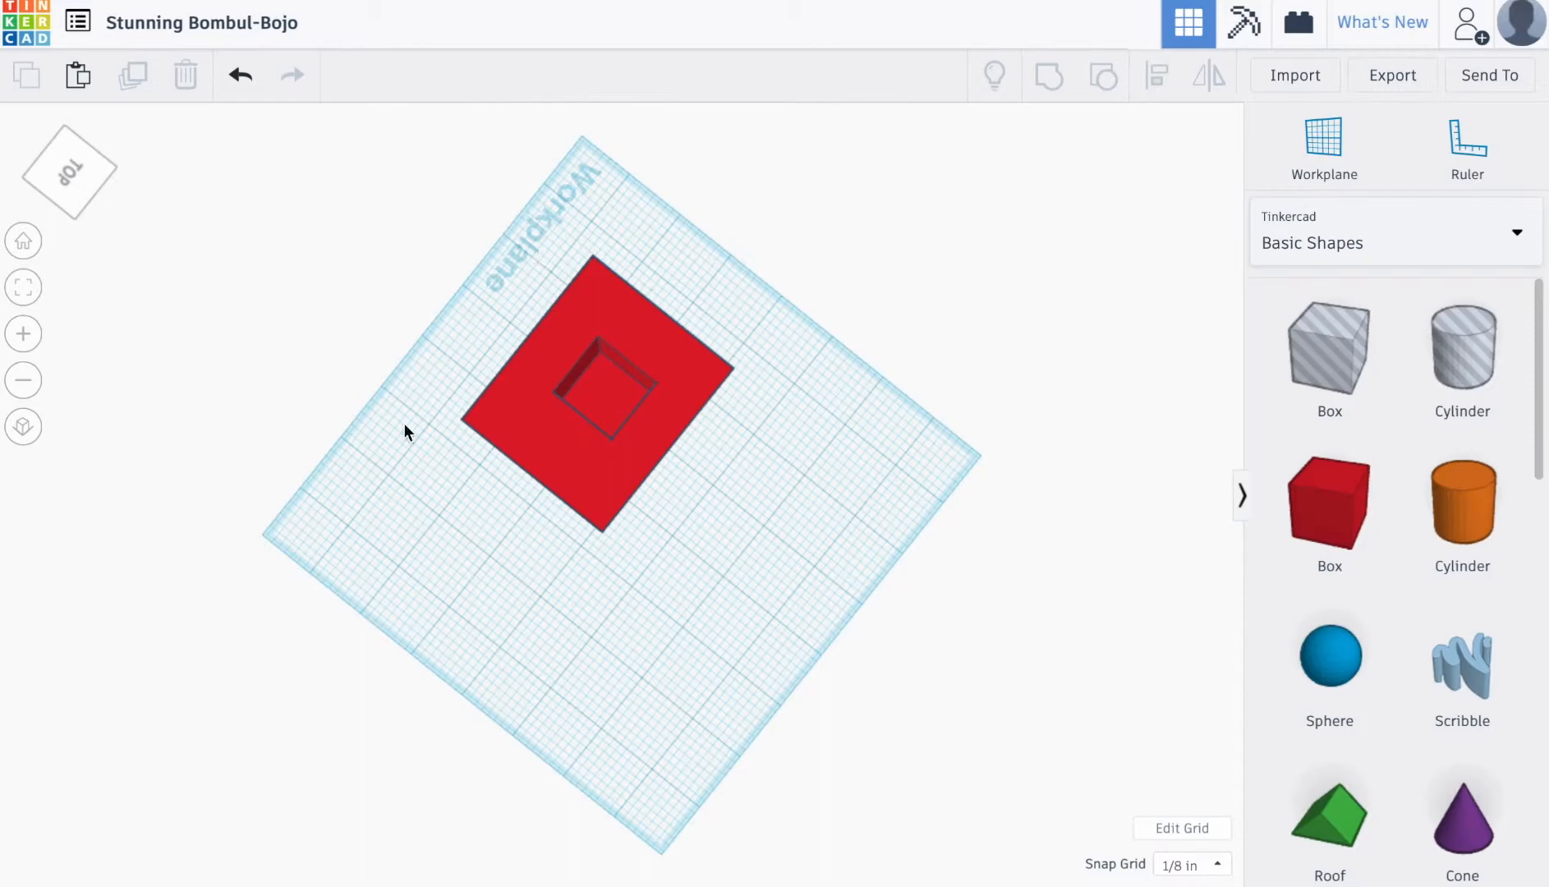
Step: Ungroup the red box back into its solid and hole shapes
{"action": "left_click_drag", "start_coordinate": [310, 261], "coordinate": [940, 601]}
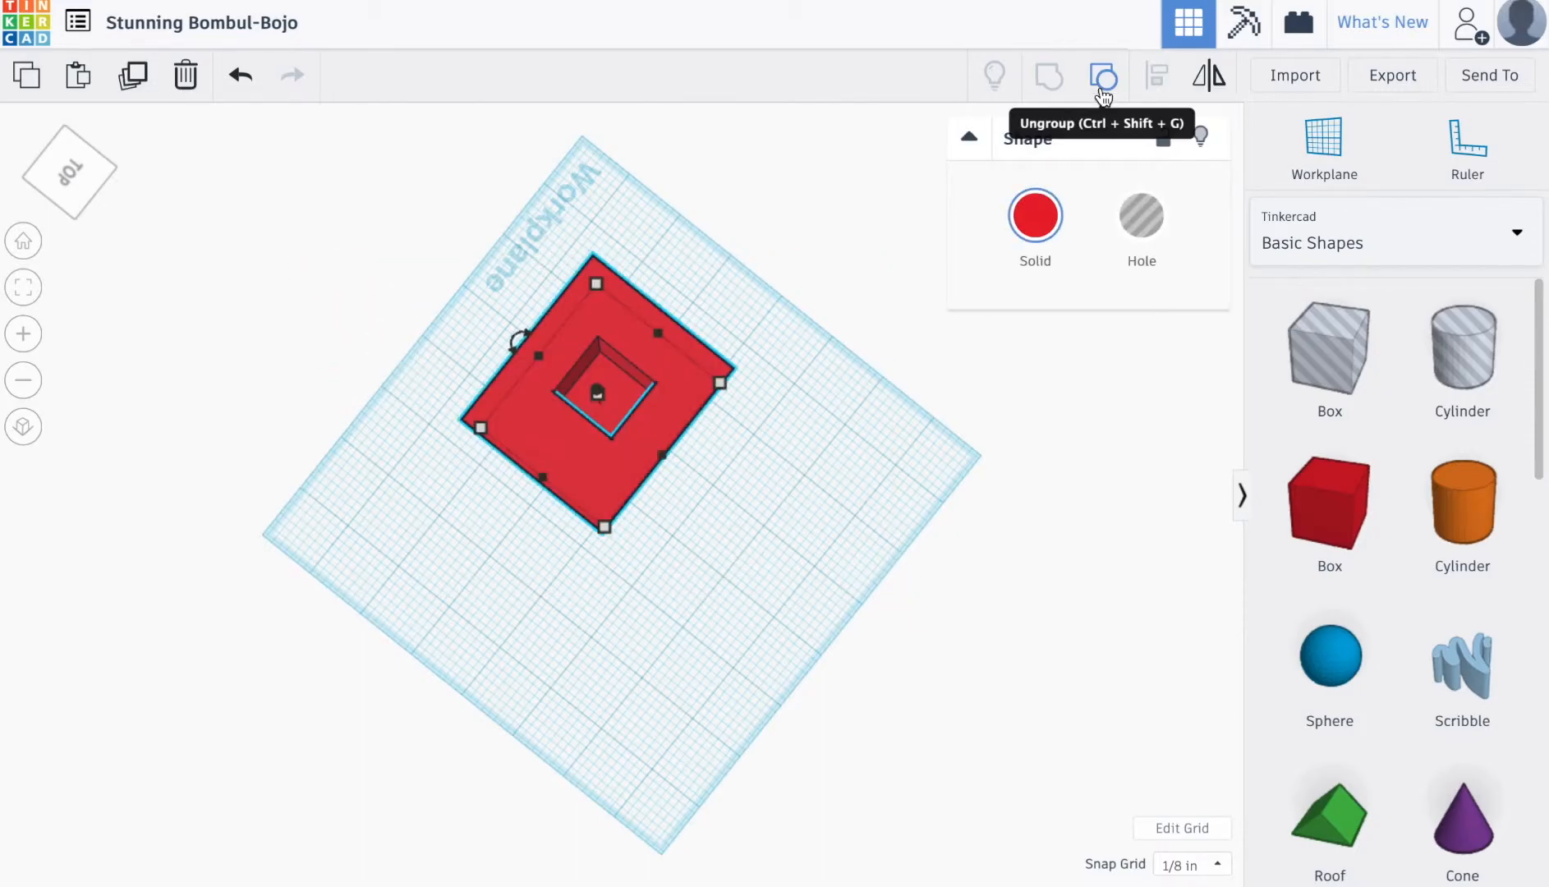
{"action": "left_click", "coordinate": [1105, 81]}
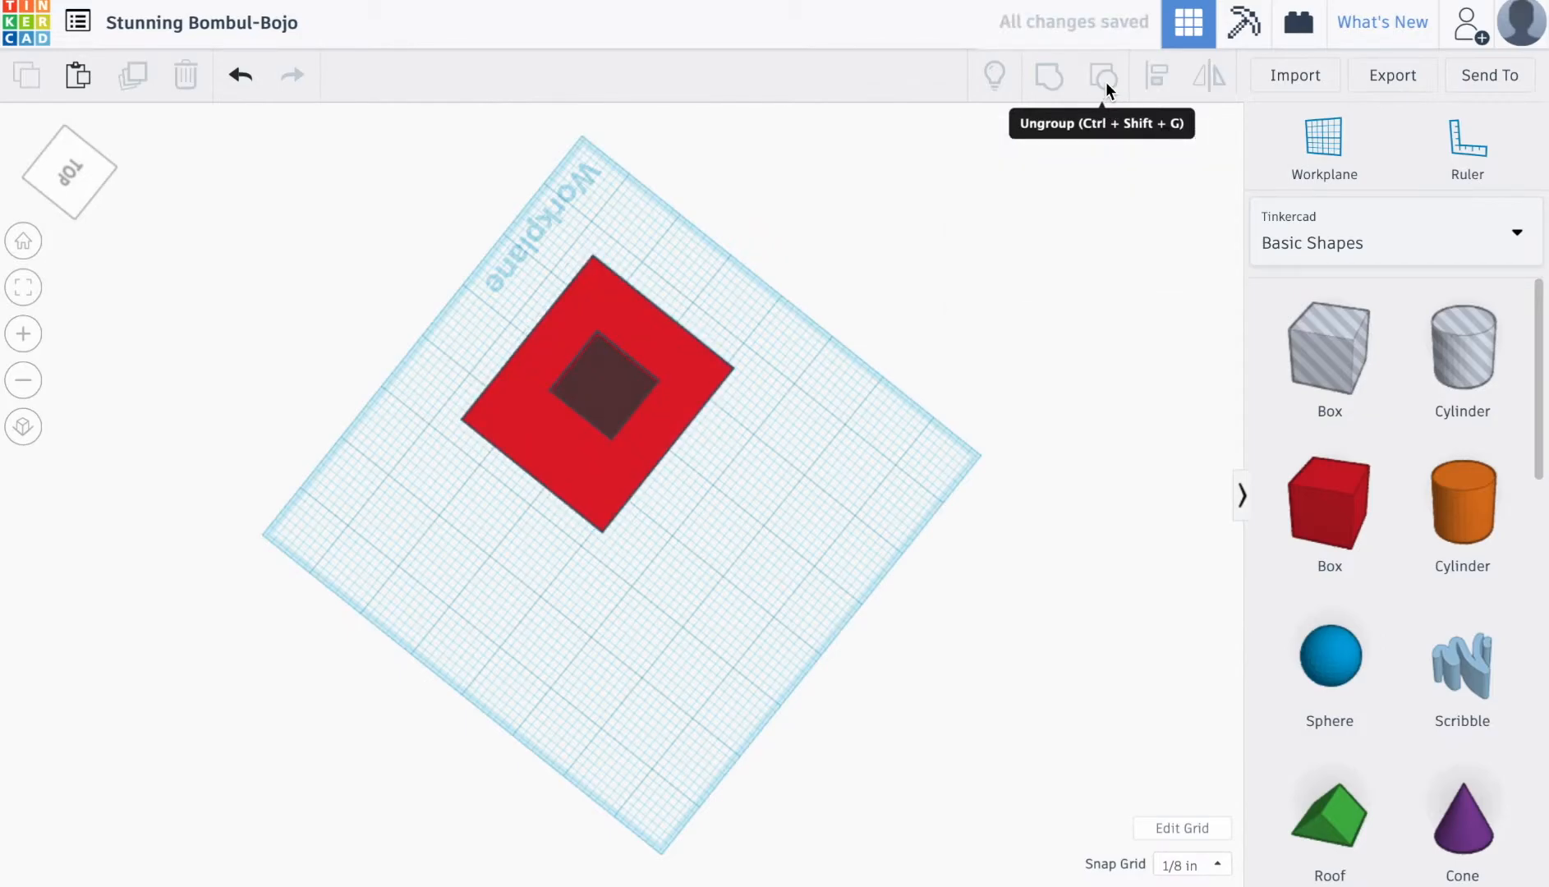
Step: Move the inner hole box toward one corner of the red solid box
{"action": "left_click", "coordinate": [593, 390]}
{"action": "mouse_move", "coordinate": [596, 390]}
{"action": "left_mouse_down"}
{"action": "mouse_move", "coordinate": [595, 403]}
{"action": "mouse_move", "coordinate": [604, 337]}
{"action": "mouse_move", "coordinate": [582, 395]}
{"action": "mouse_move", "coordinate": [590, 380]}
{"action": "left_mouse_up"}
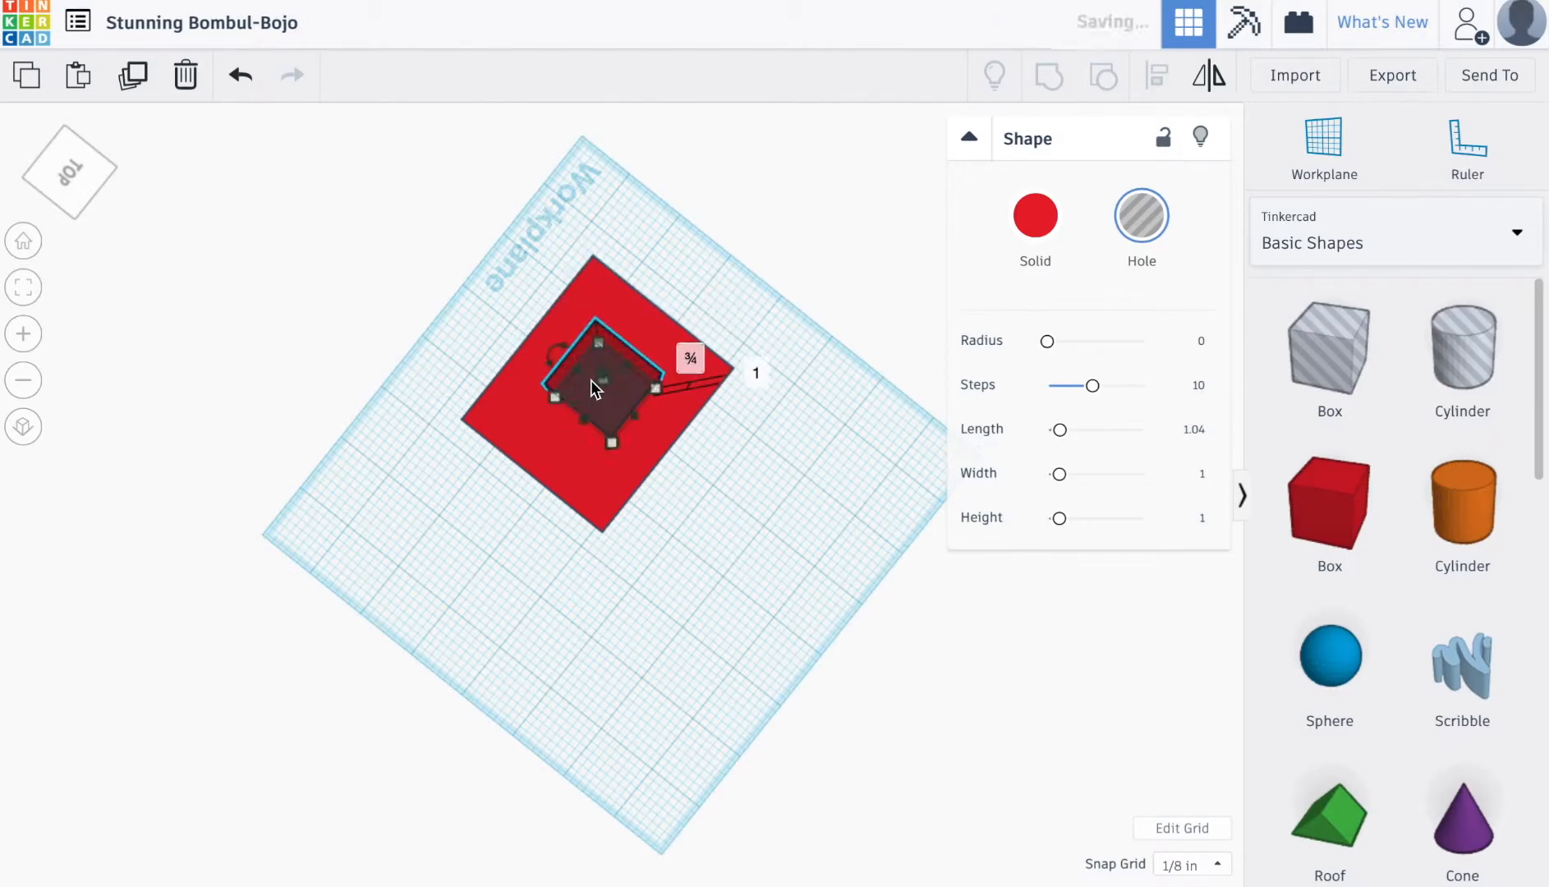
{"action": "left_click", "coordinate": [83, 182]}
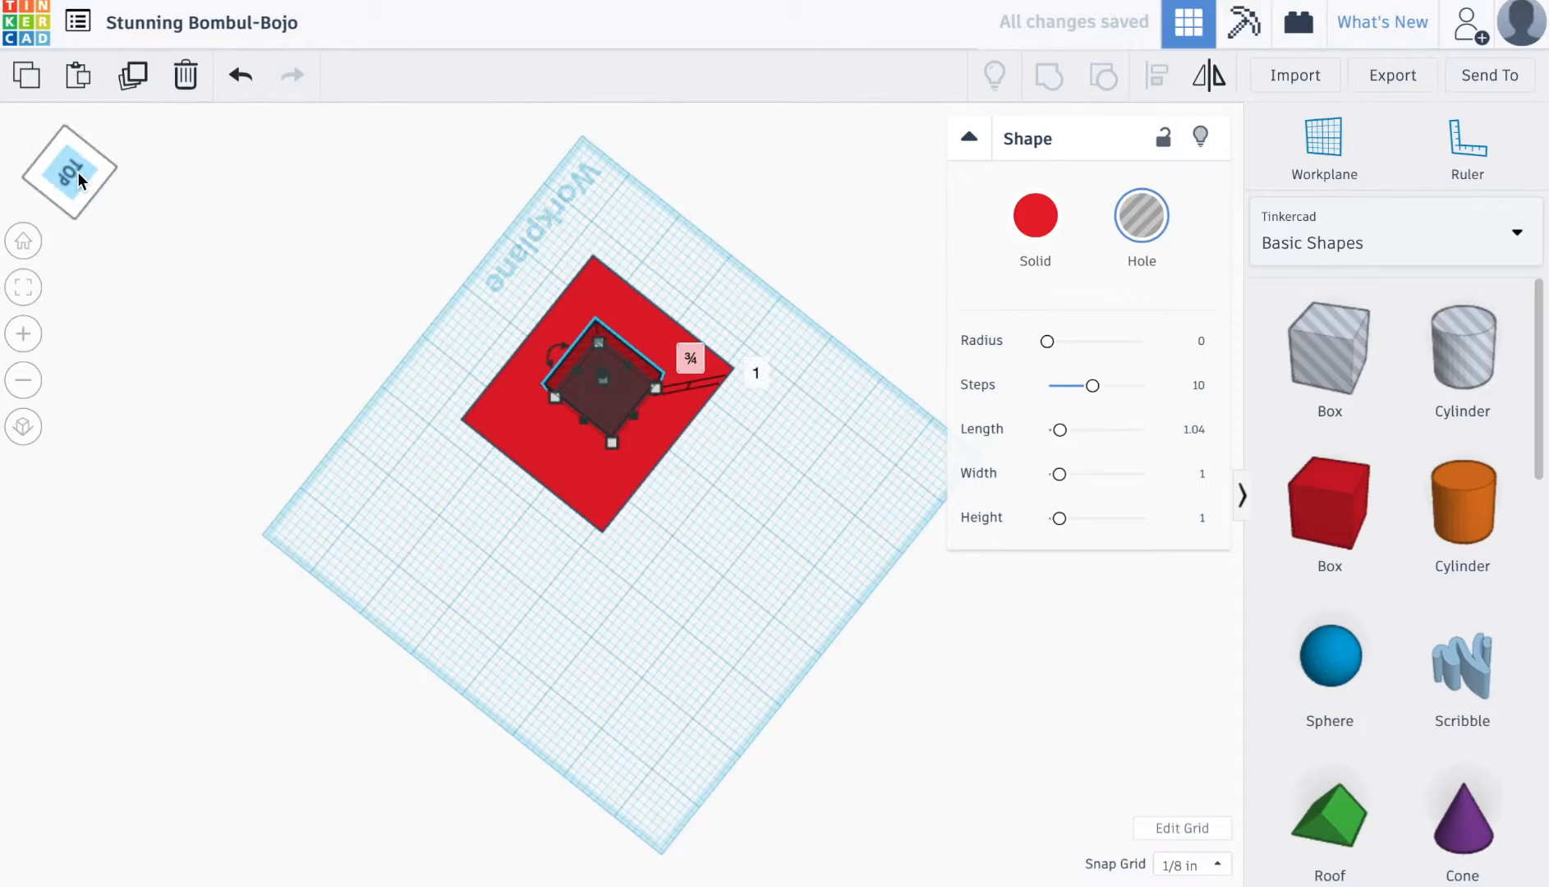
{"action": "left_click_drag", "start_coordinate": [75, 154], "coordinate": [75, 164]}
{"action": "left_click_drag", "start_coordinate": [613, 341], "coordinate": [609, 373]}
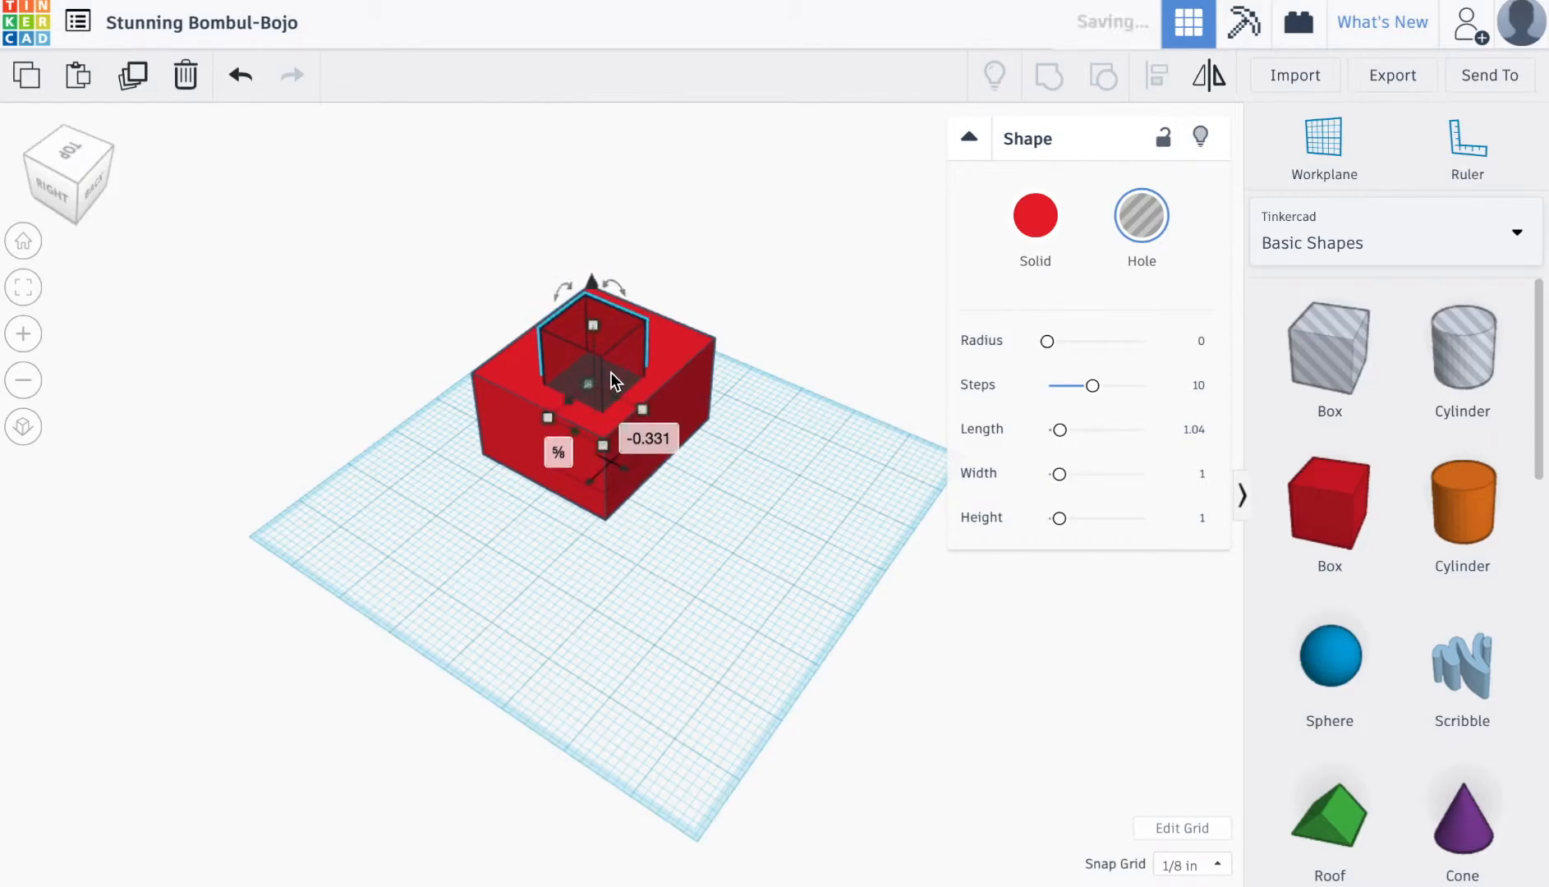
Step: Enlarge the hole box inside the red box to about 1⅝ by 1¾ in
{"action": "left_click", "coordinate": [85, 162]}
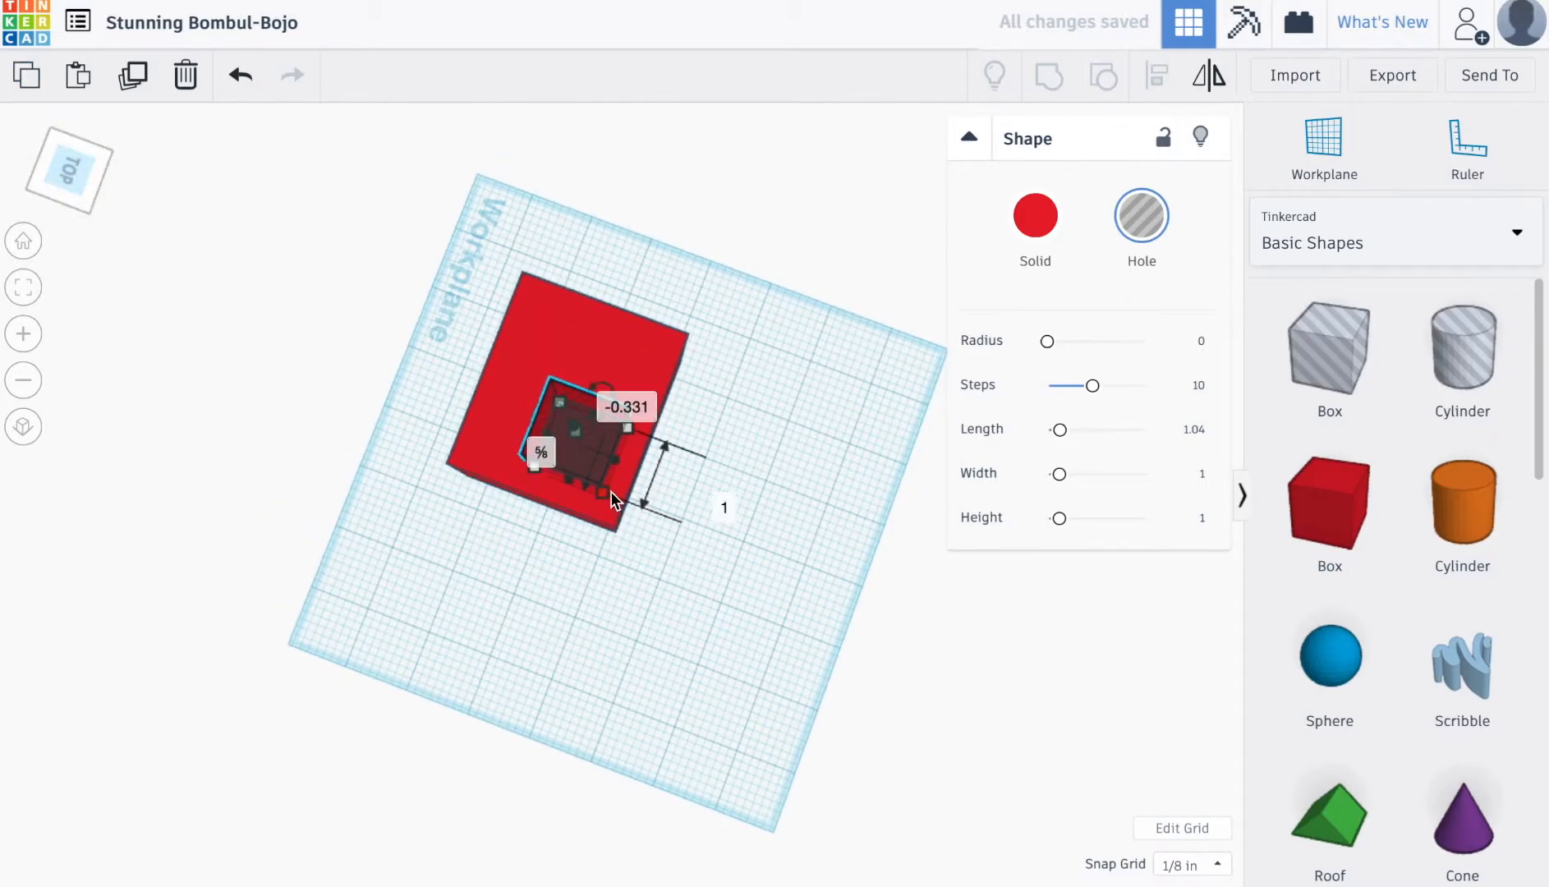
{"action": "left_click", "coordinate": [565, 408]}
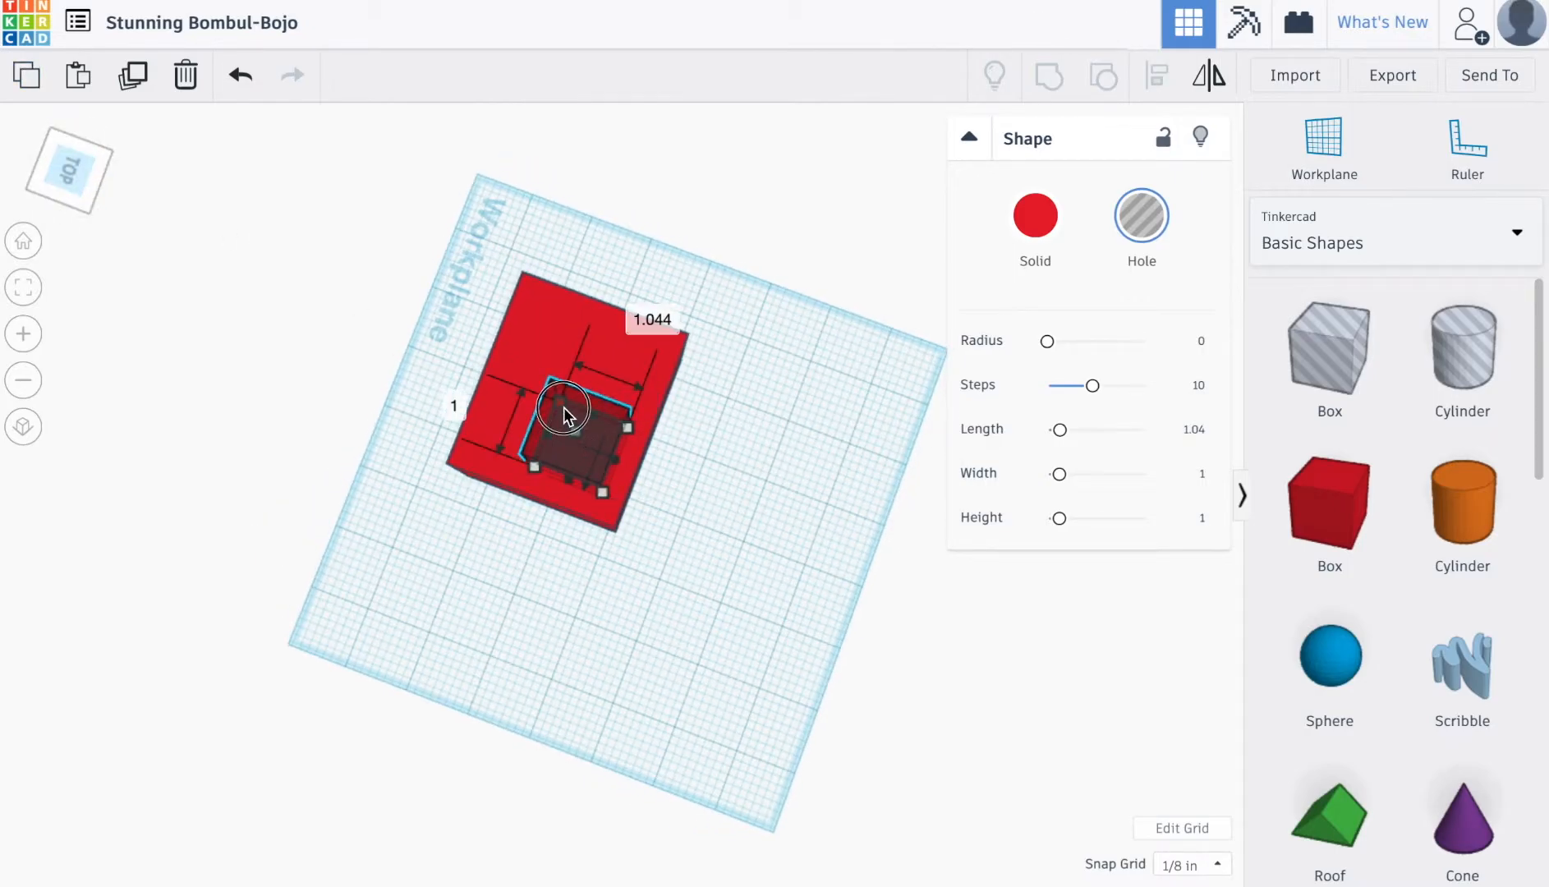
{"action": "left_click_drag", "start_coordinate": [564, 408], "coordinate": [549, 349]}
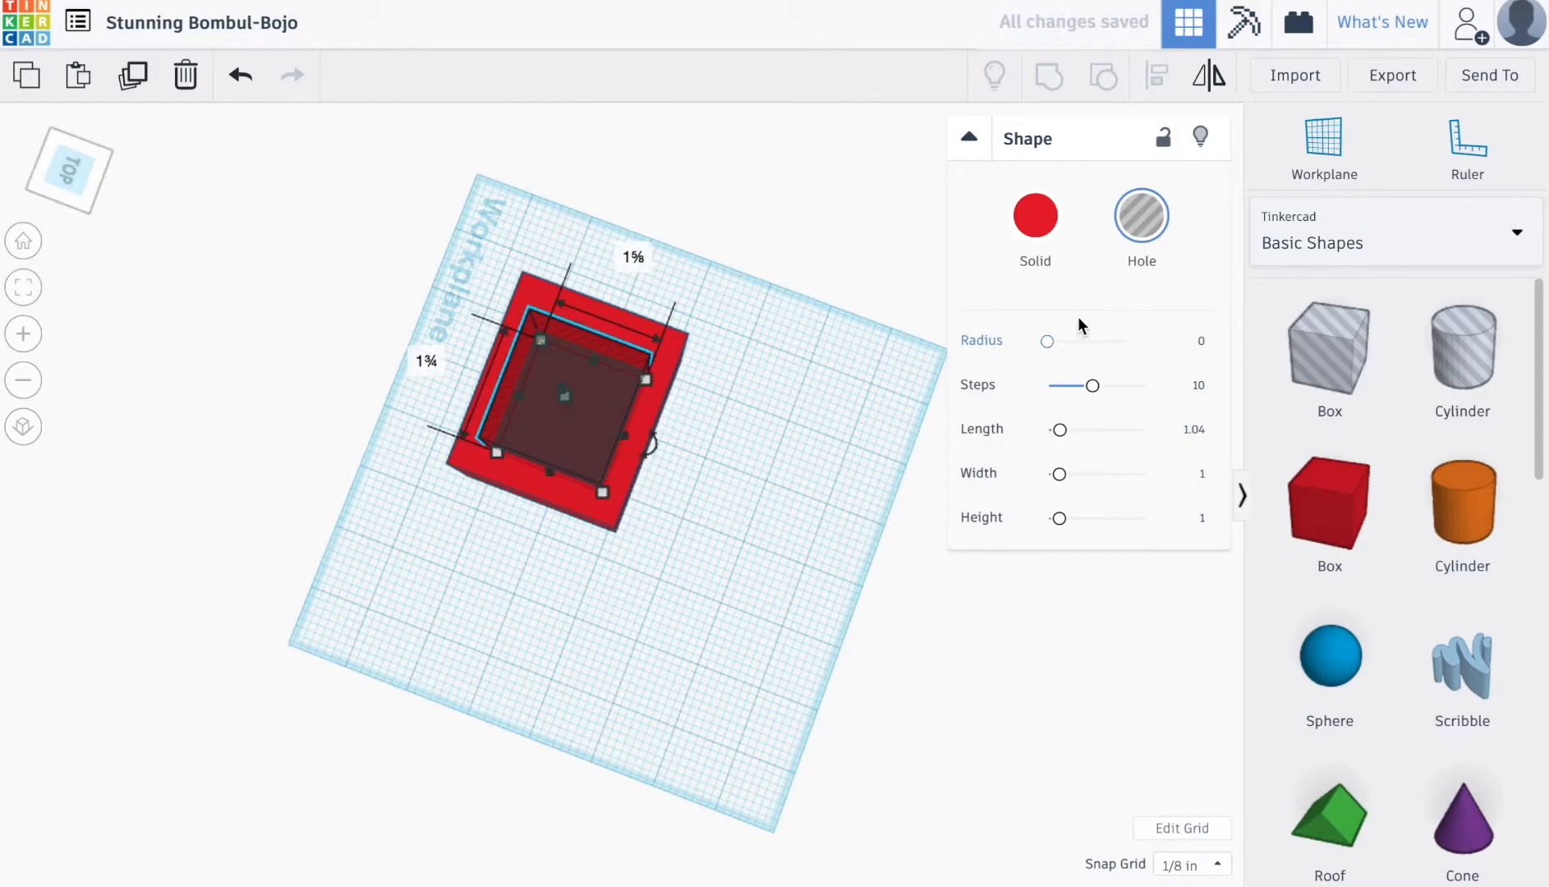
Step: Group the enlarged hole box with the red solid box to cut a wider cavity
{"action": "left_click", "coordinate": [850, 239]}
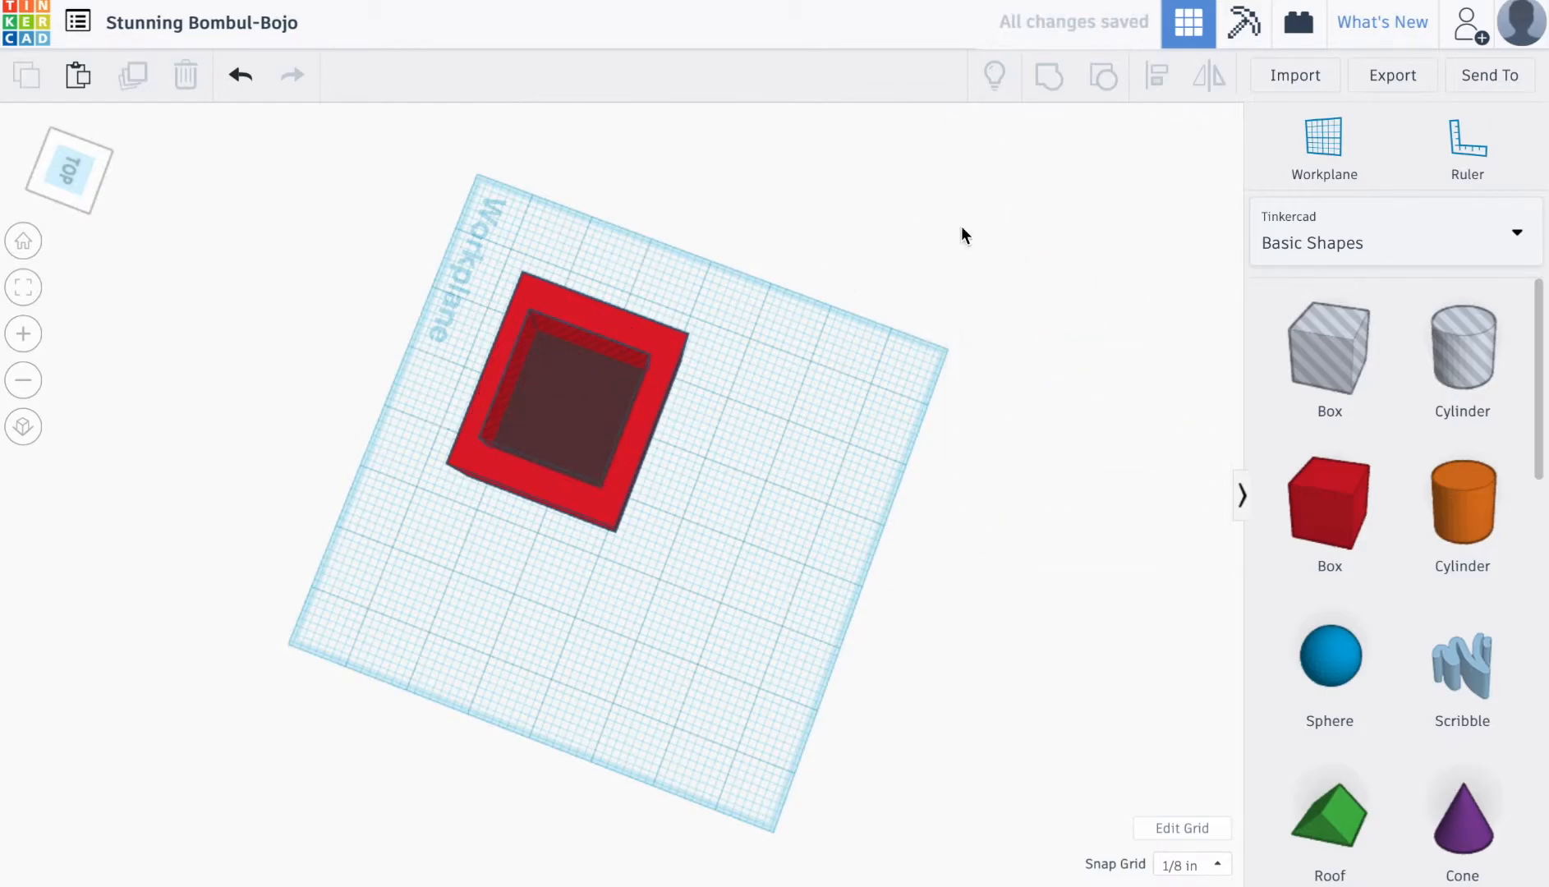
{"action": "left_click_drag", "start_coordinate": [479, 259], "coordinate": [705, 585]}
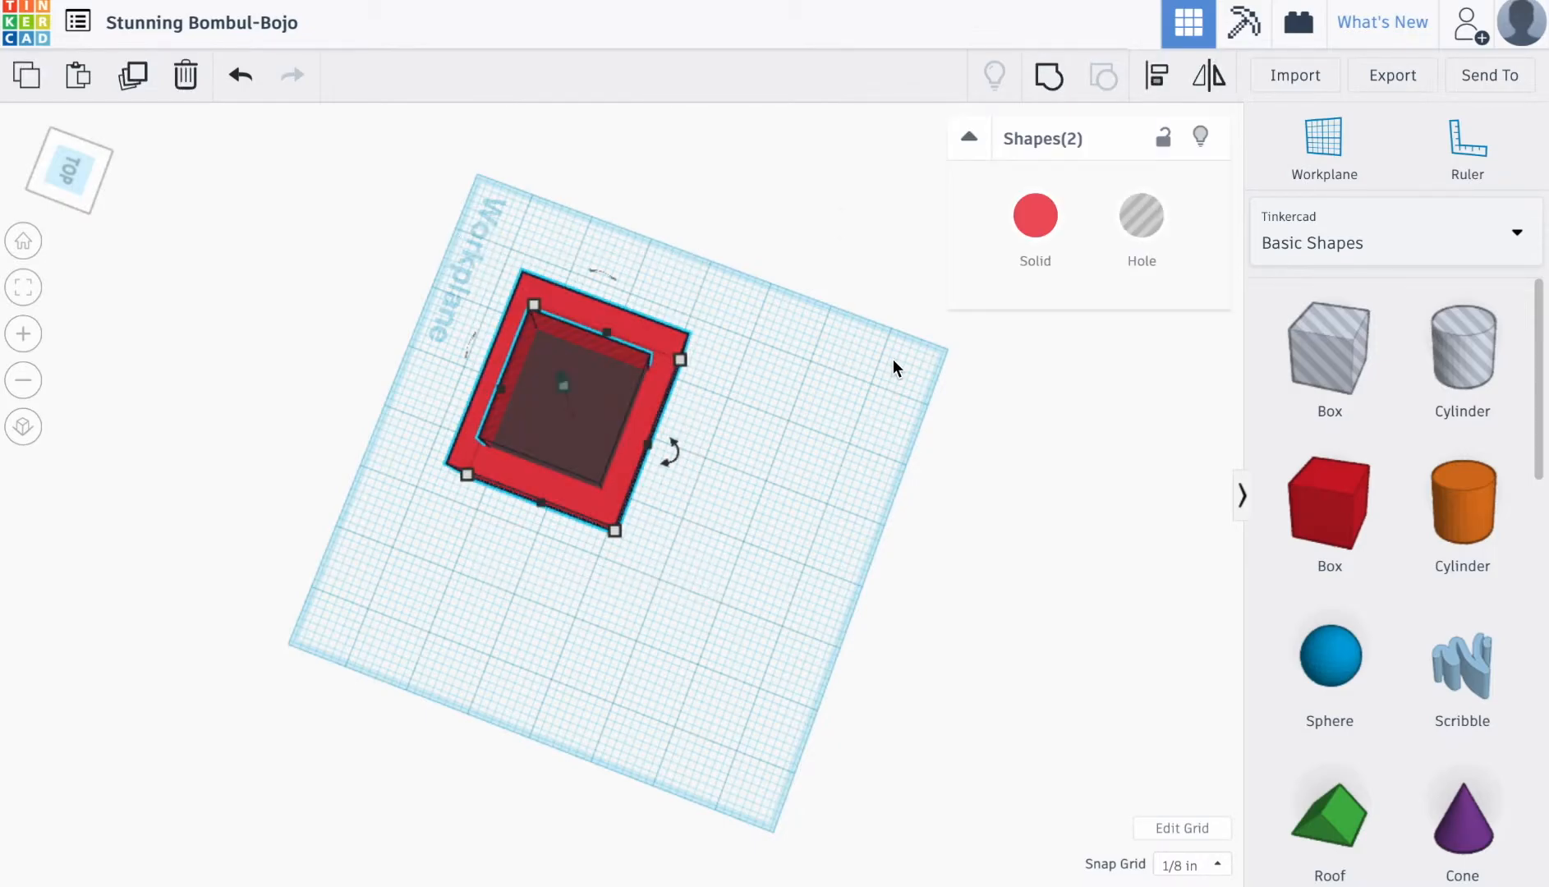
{"action": "left_click", "coordinate": [1052, 72]}
{"action": "left_click_drag", "start_coordinate": [86, 177], "coordinate": [78, 238]}
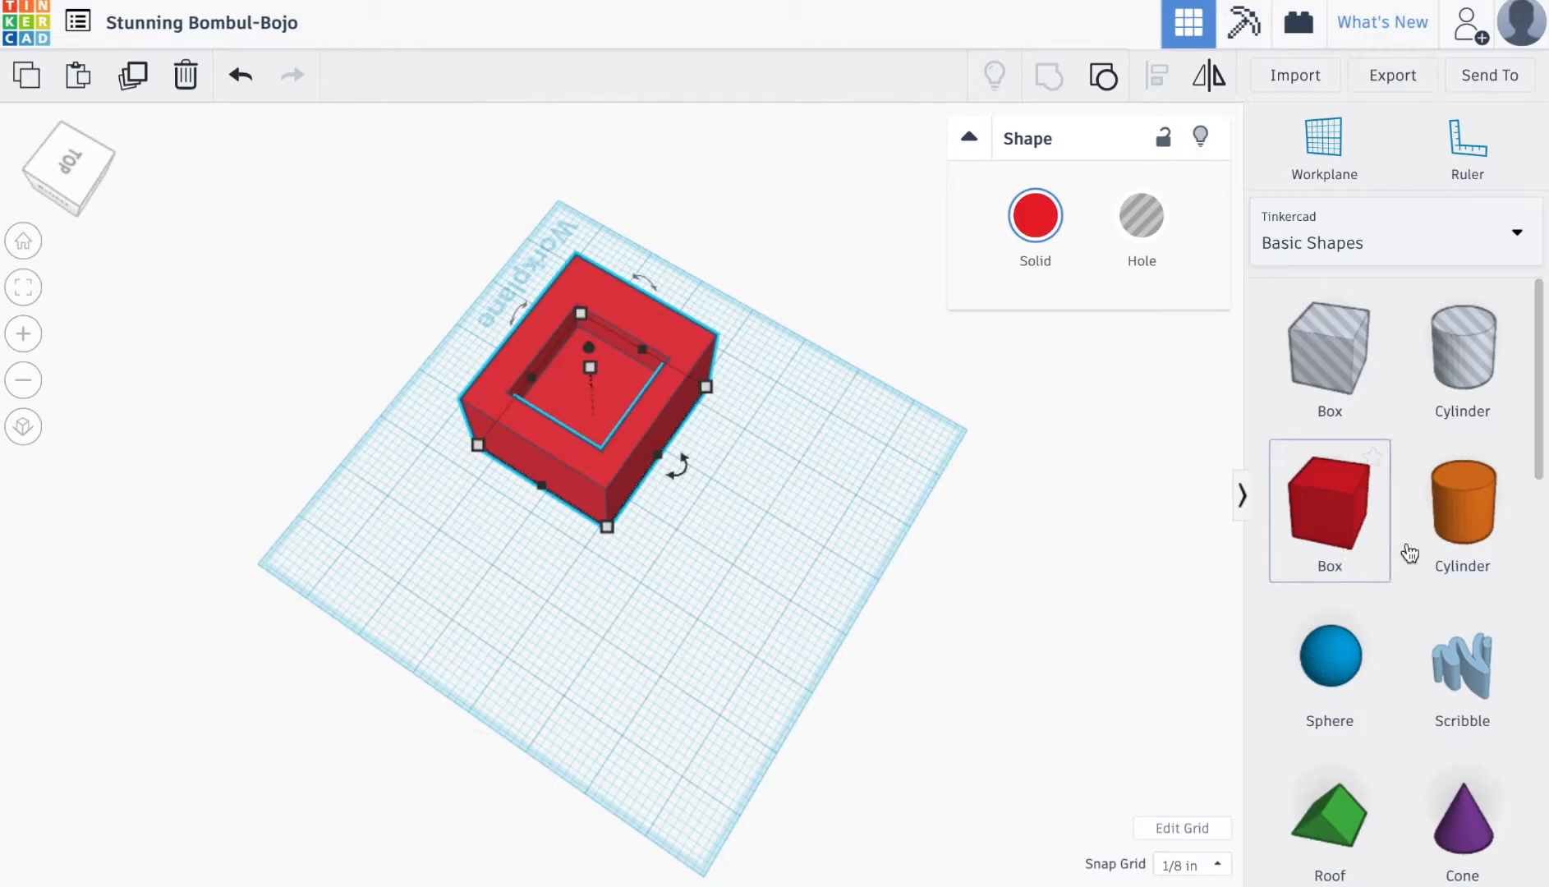
Step: Place a solid orange cylinder and a blue sphere on the workplane beside the red box
{"action": "left_click", "coordinate": [1473, 519]}
{"action": "left_click_drag", "start_coordinate": [1473, 519], "coordinate": [780, 562]}
{"action": "left_click_drag", "start_coordinate": [75, 205], "coordinate": [83, 184]}
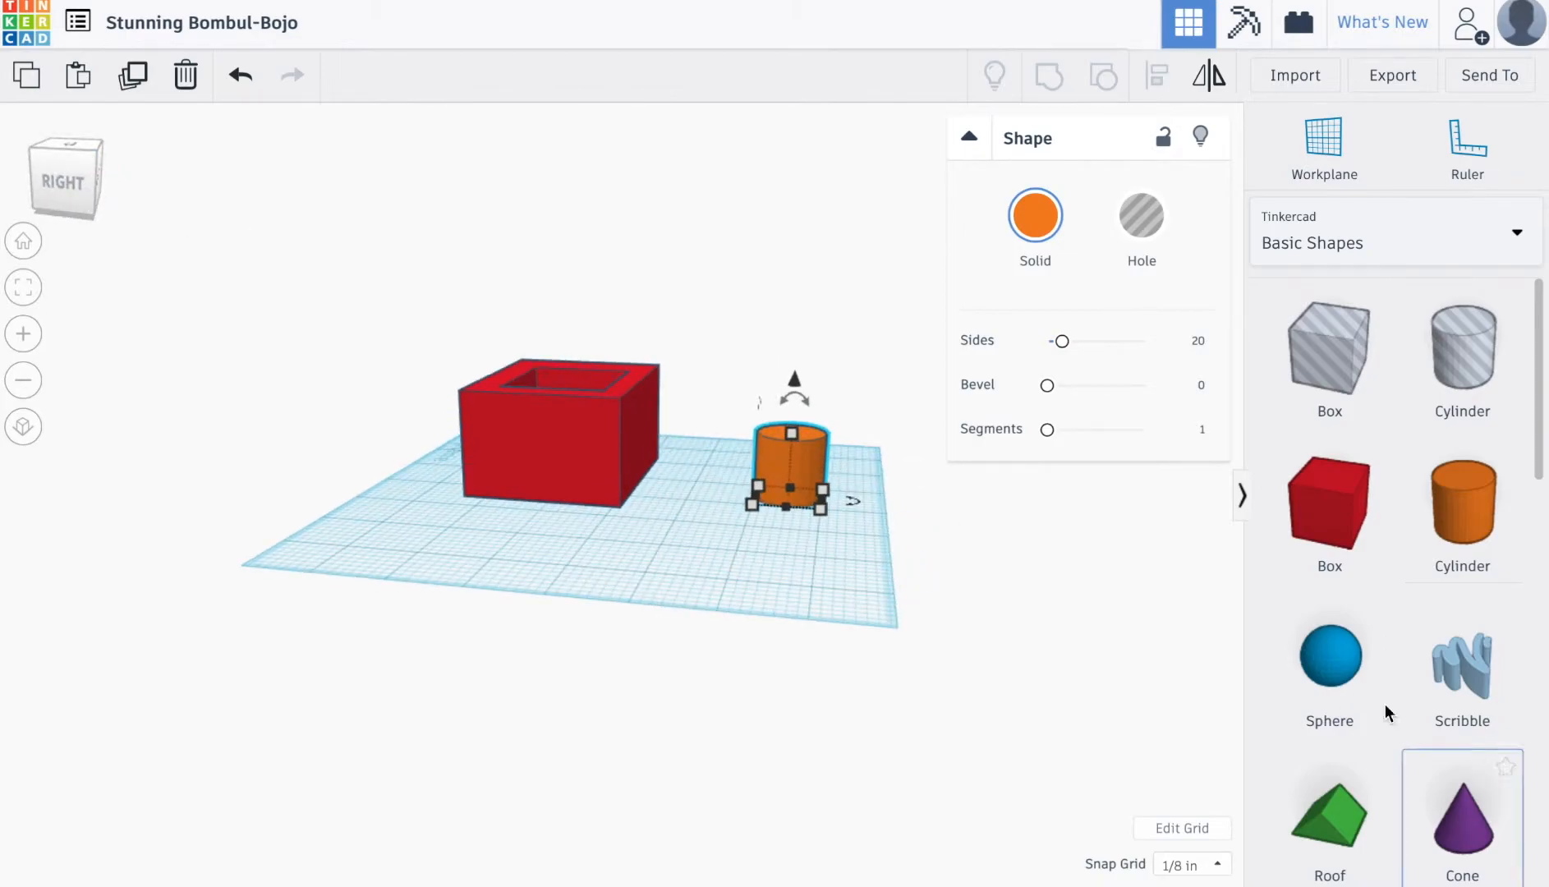
{"action": "left_click", "coordinate": [1335, 675]}
{"action": "left_click_drag", "start_coordinate": [1335, 675], "coordinate": [834, 567]}
Step: Try resizing the blue sphere on the workplane, first in width only and then smaller overall
{"action": "left_click_drag", "start_coordinate": [65, 187], "coordinate": [92, 184]}
{"action": "mouse_move", "coordinate": [913, 498]}
{"action": "left_mouse_down"}
{"action": "mouse_move", "coordinate": [892, 486]}
{"action": "mouse_move", "coordinate": [909, 501]}
{"action": "left_mouse_up"}
{"action": "left_click_drag", "start_coordinate": [84, 141], "coordinate": [96, 165]}
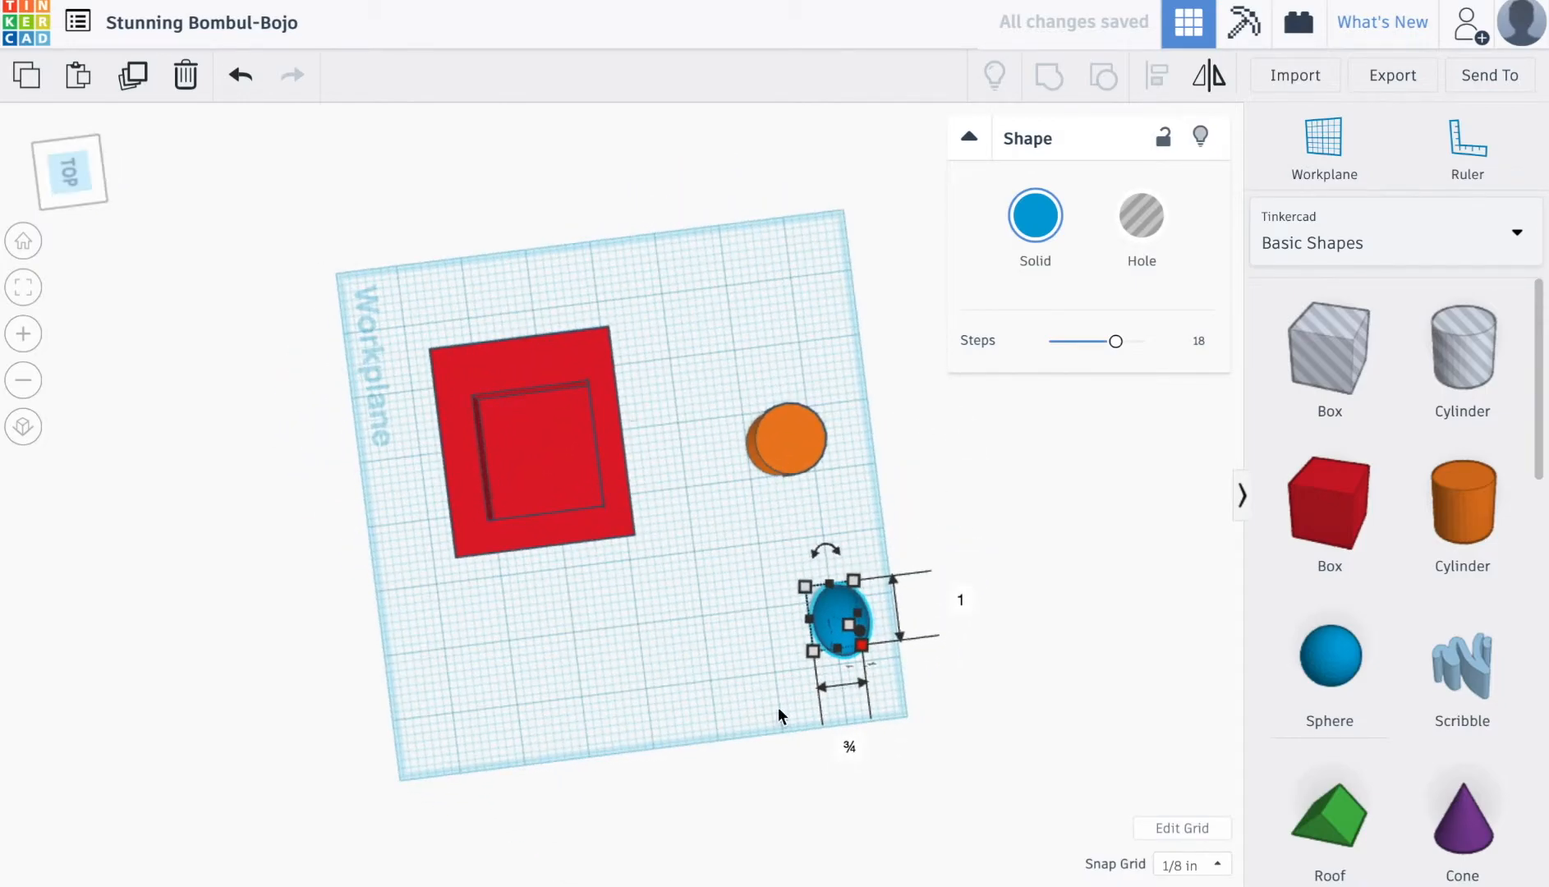
{"action": "left_click_drag", "start_coordinate": [847, 627], "coordinate": [875, 579]}
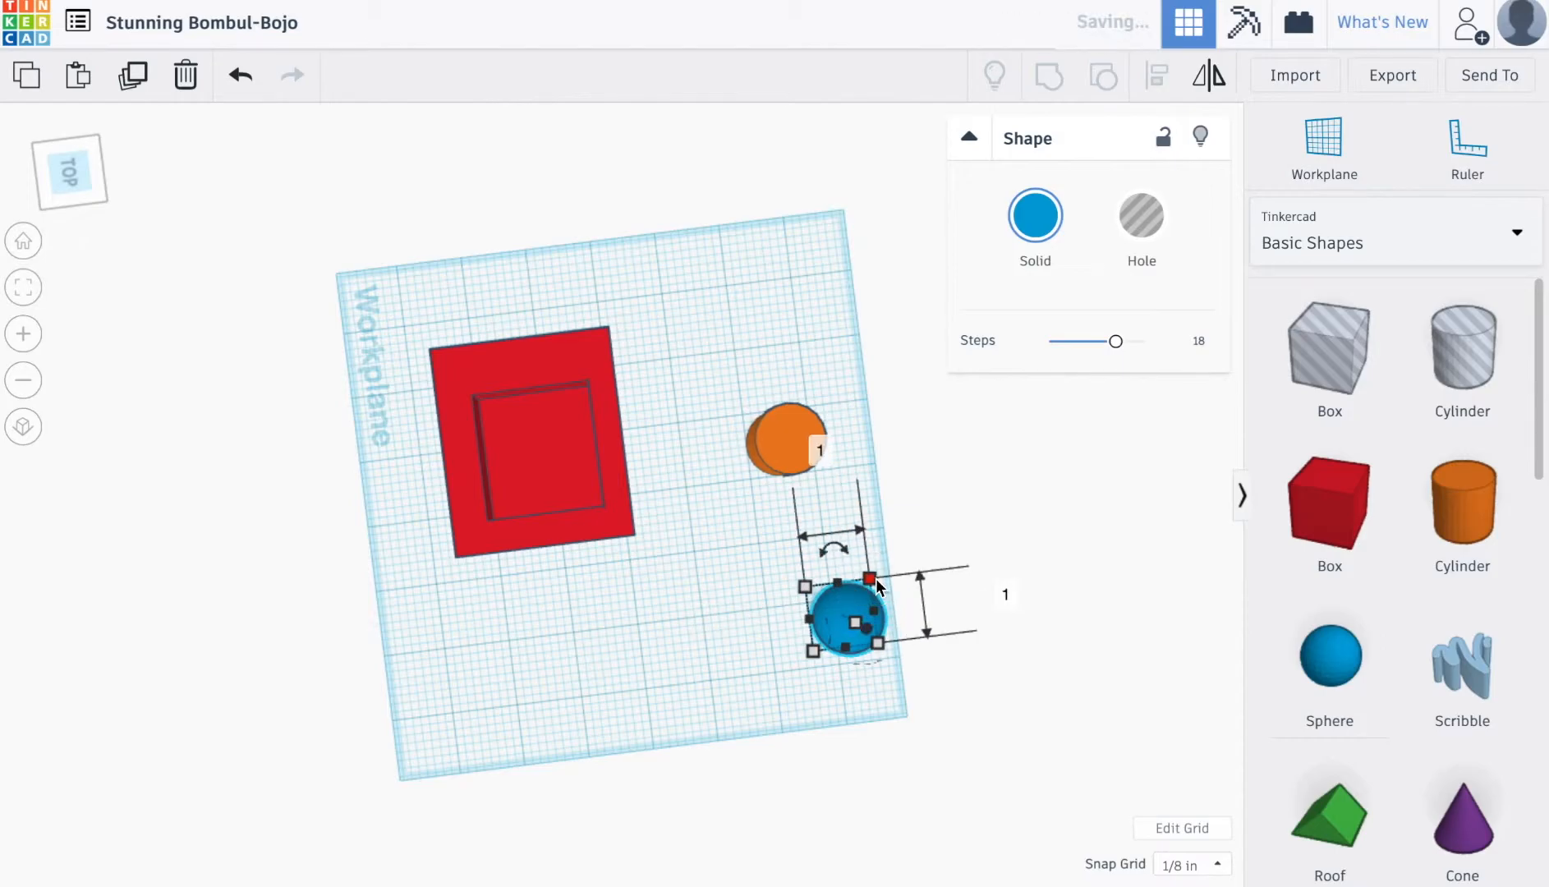
{"action": "left_click_drag", "start_coordinate": [882, 639], "coordinate": [856, 618]}
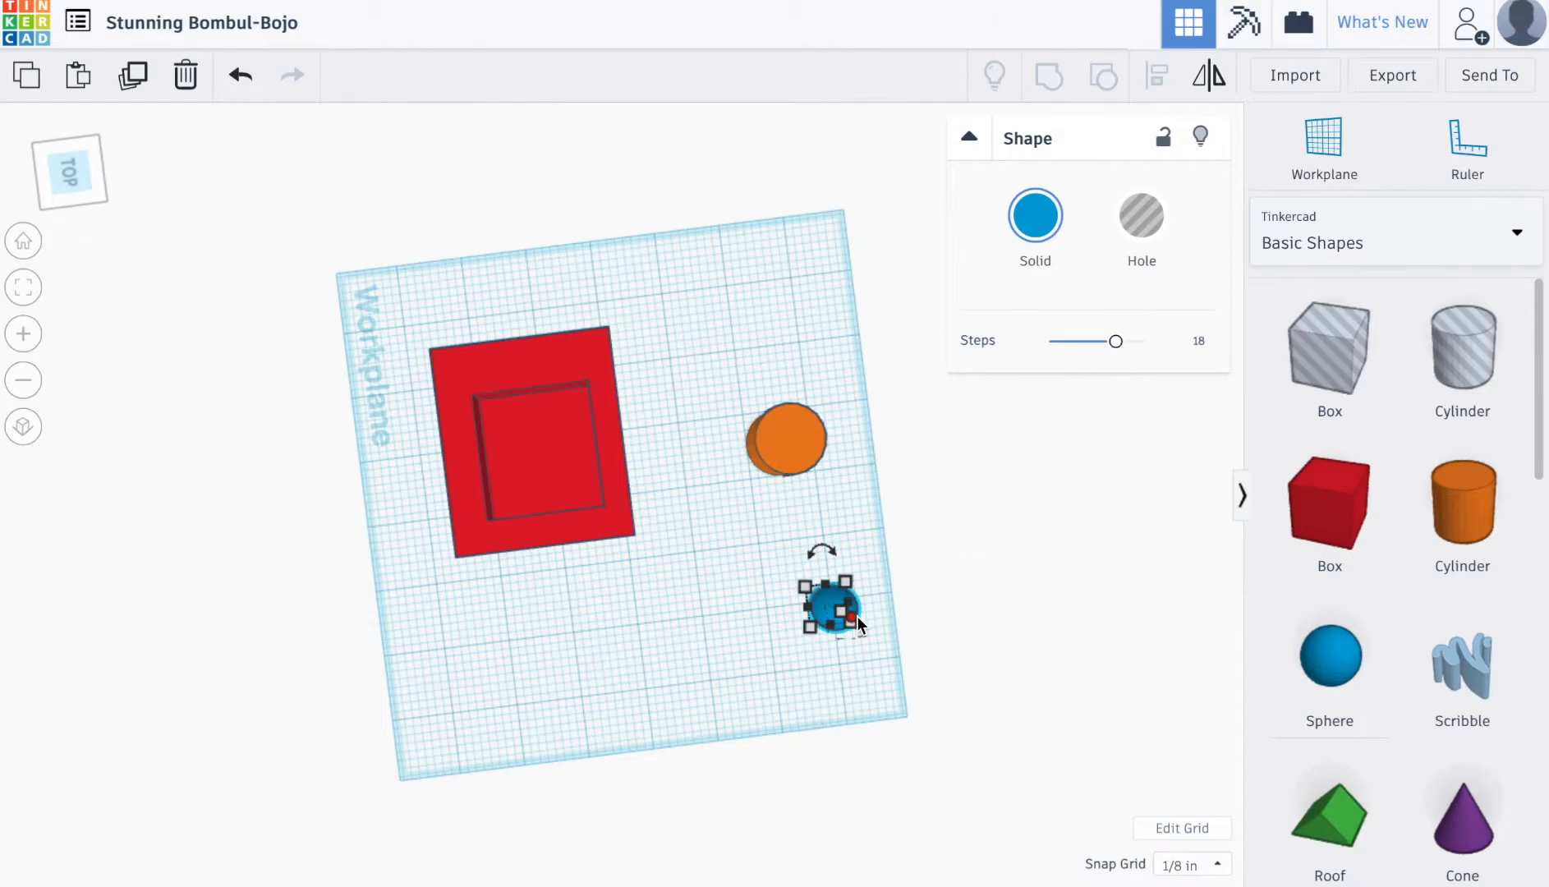
Step: Undo the last three size changes of the blue sphere
{"action": "left_click", "coordinate": [240, 76]}
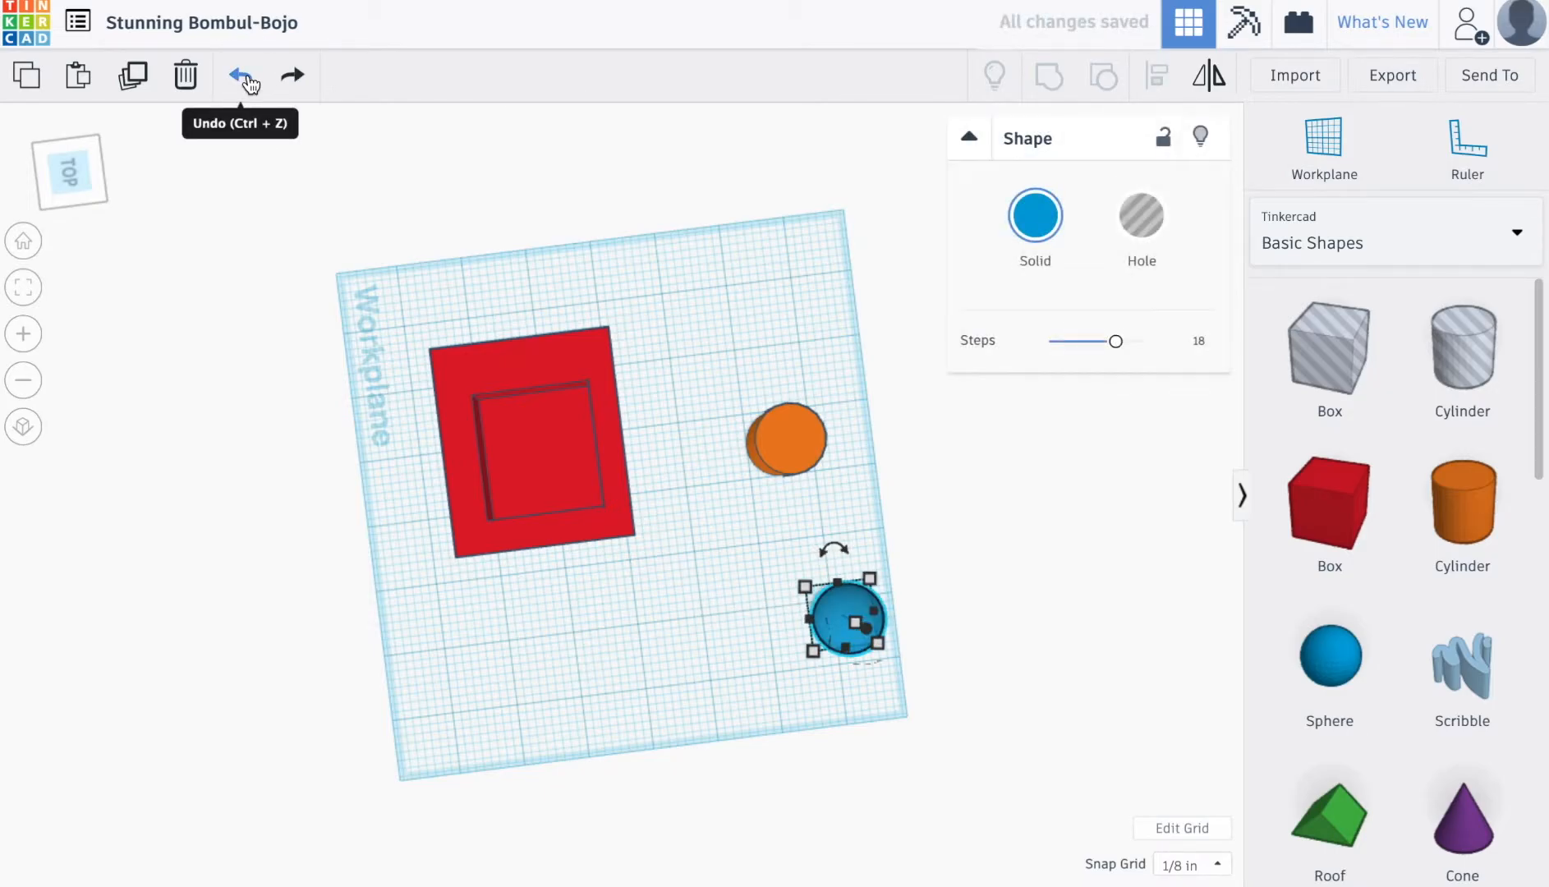
{"action": "left_click", "coordinate": [240, 76]}
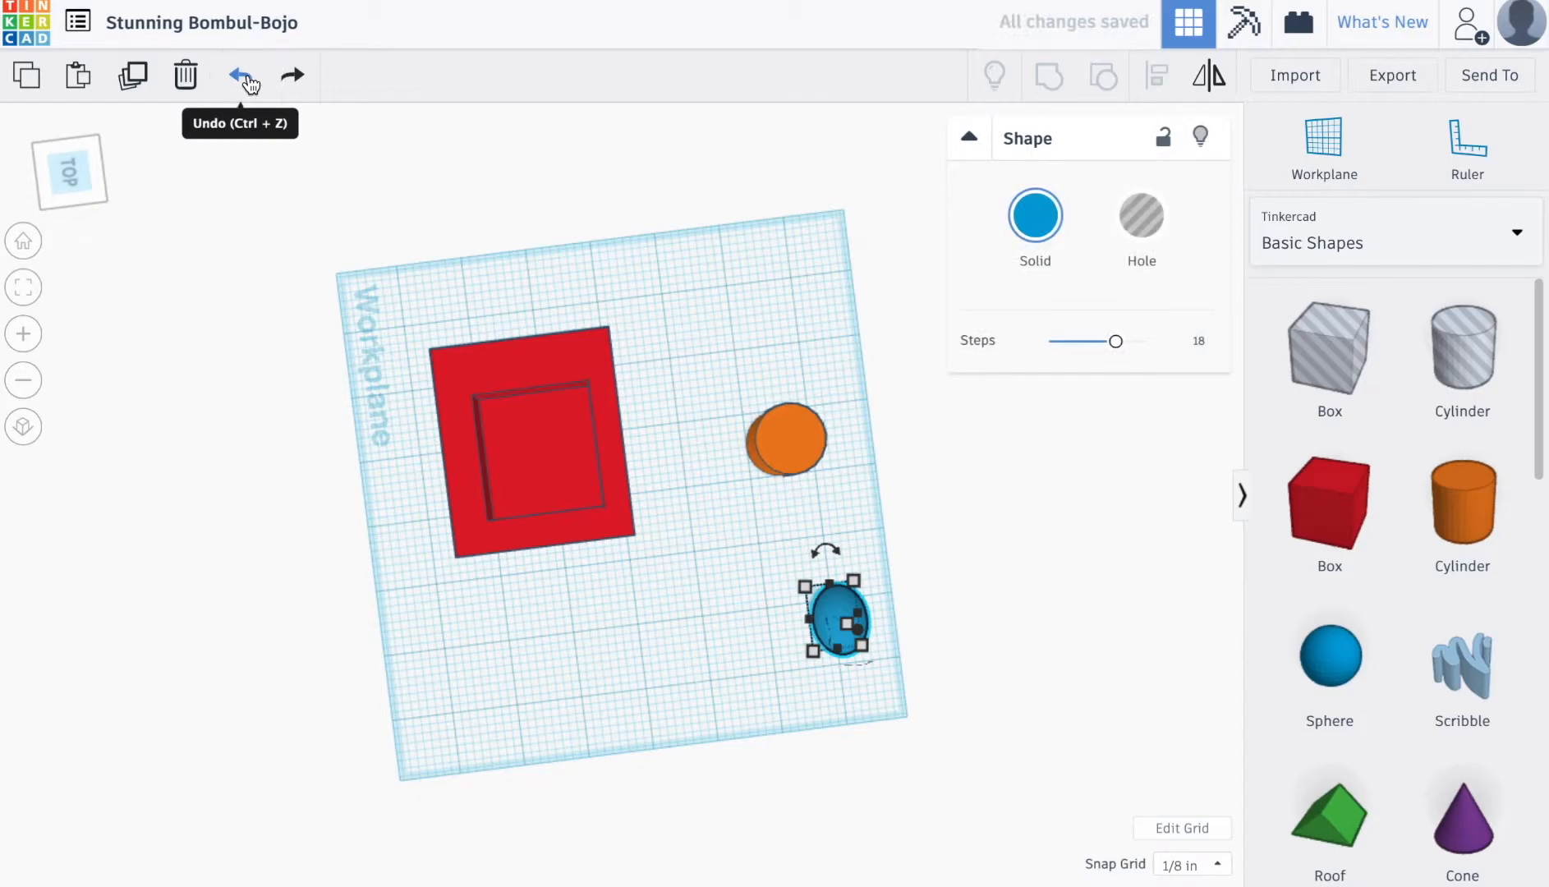
{"action": "left_click", "coordinate": [246, 79]}
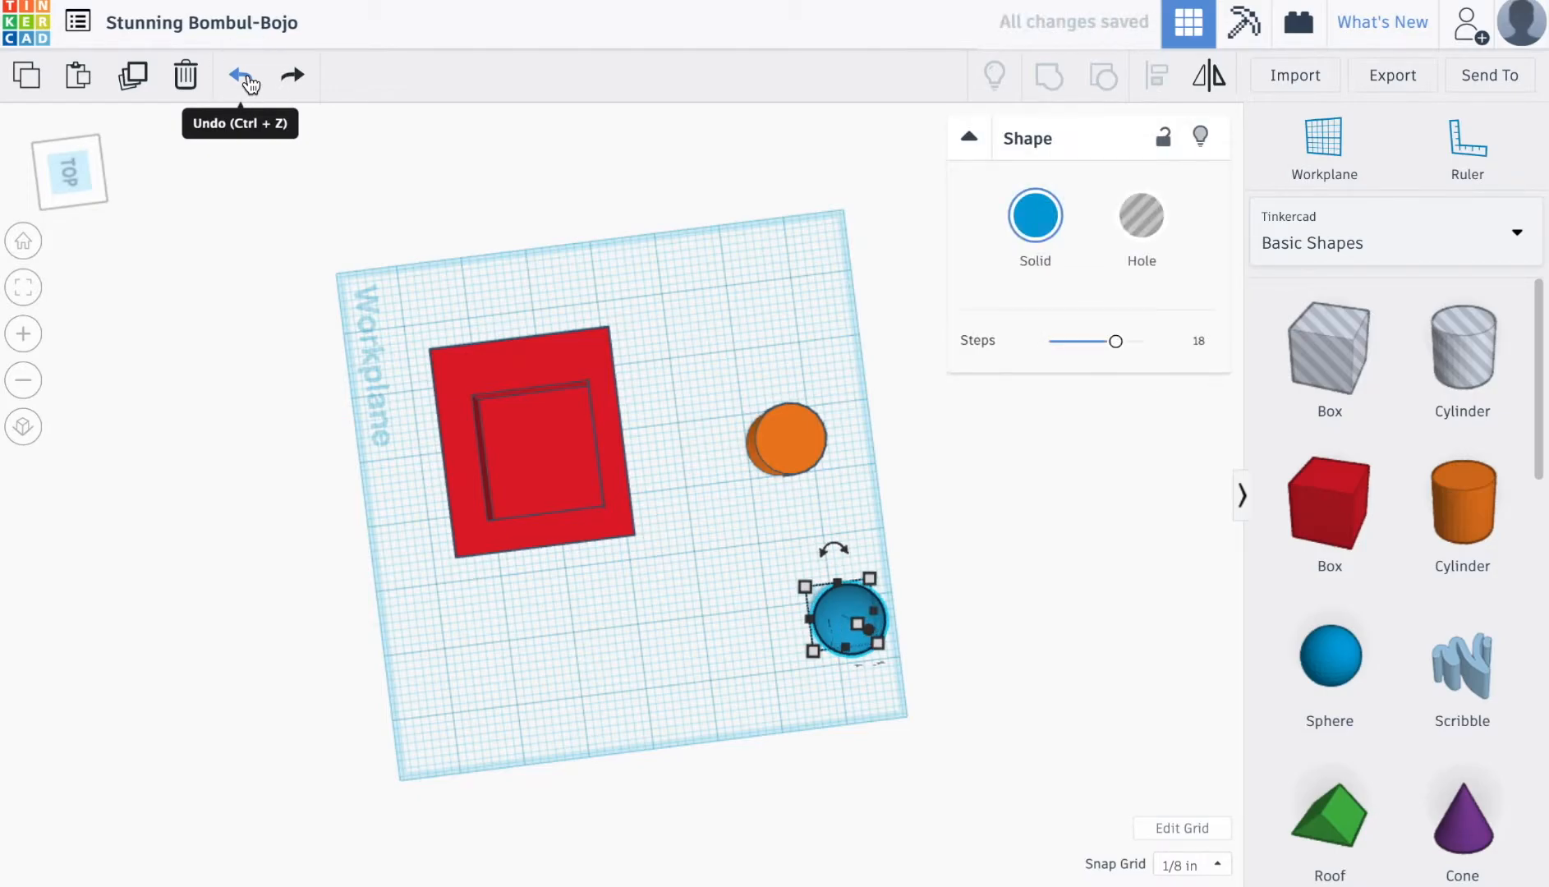
Step: Shrink the blue sphere proportionally to ½ in across and move it so it overlaps the orange cylinder's side
{"action": "left_click_drag", "start_coordinate": [880, 642], "coordinate": [841, 621]}
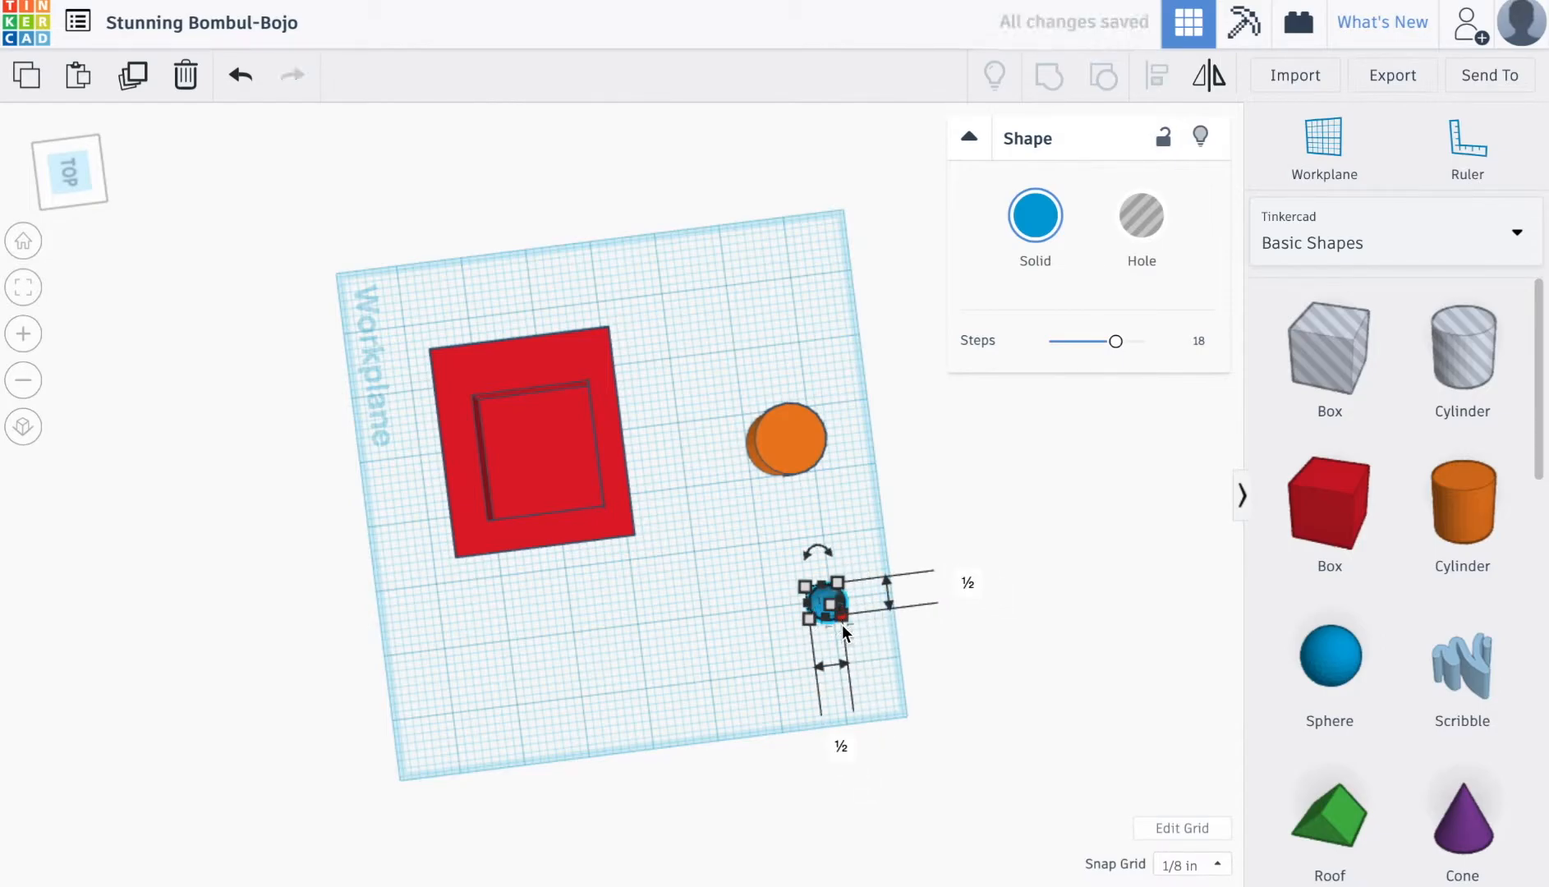
{"action": "left_click", "coordinate": [69, 176]}
{"action": "left_click_drag", "start_coordinate": [69, 176], "coordinate": [31, 174]}
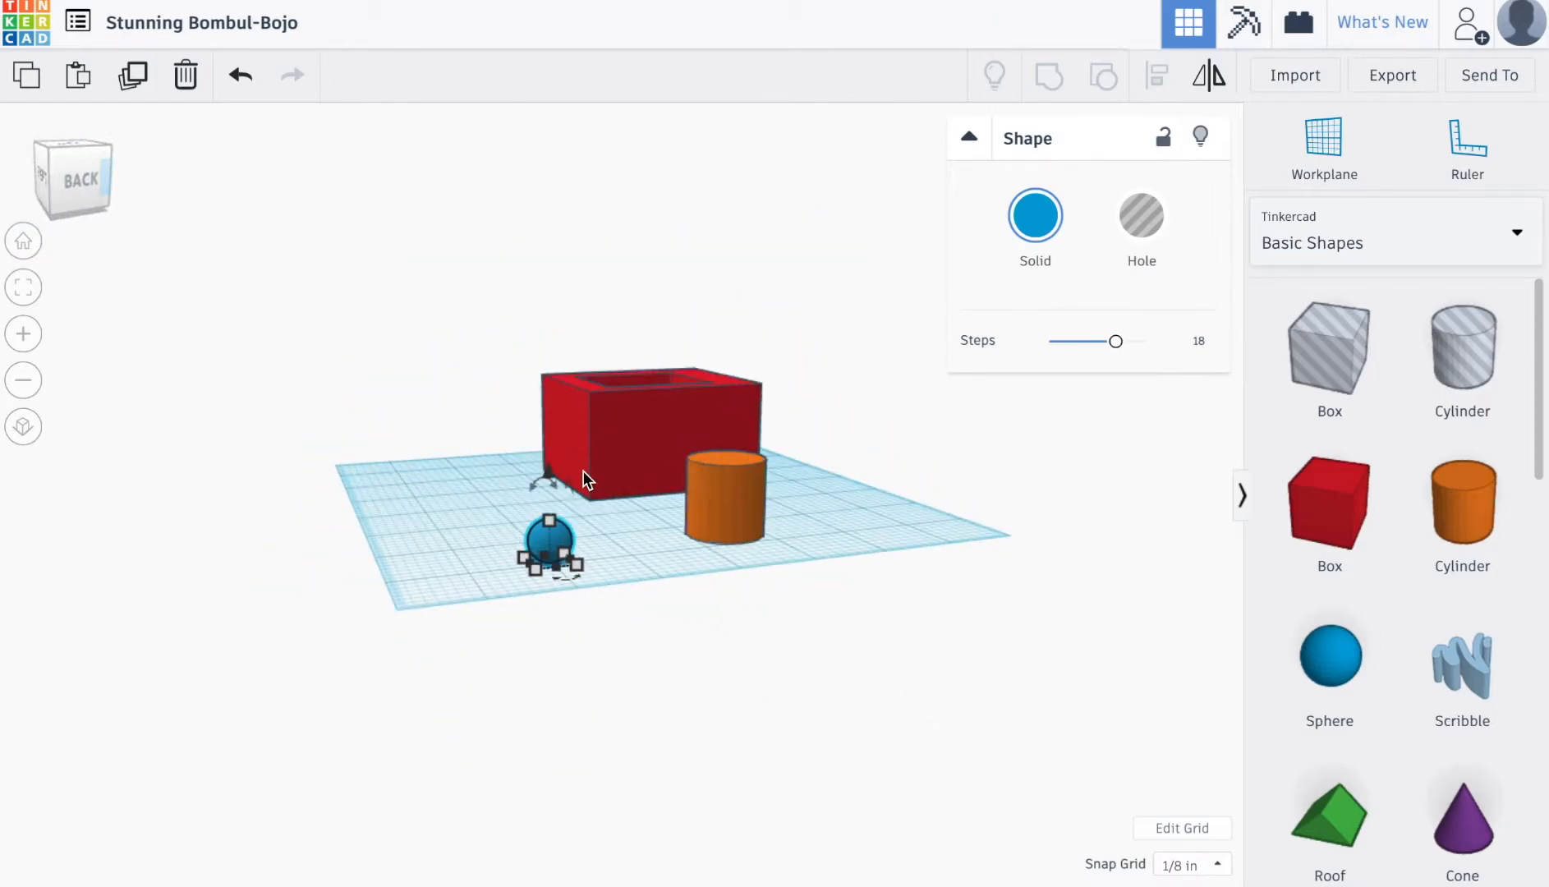
{"action": "left_click_drag", "start_coordinate": [606, 524], "coordinate": [695, 520]}
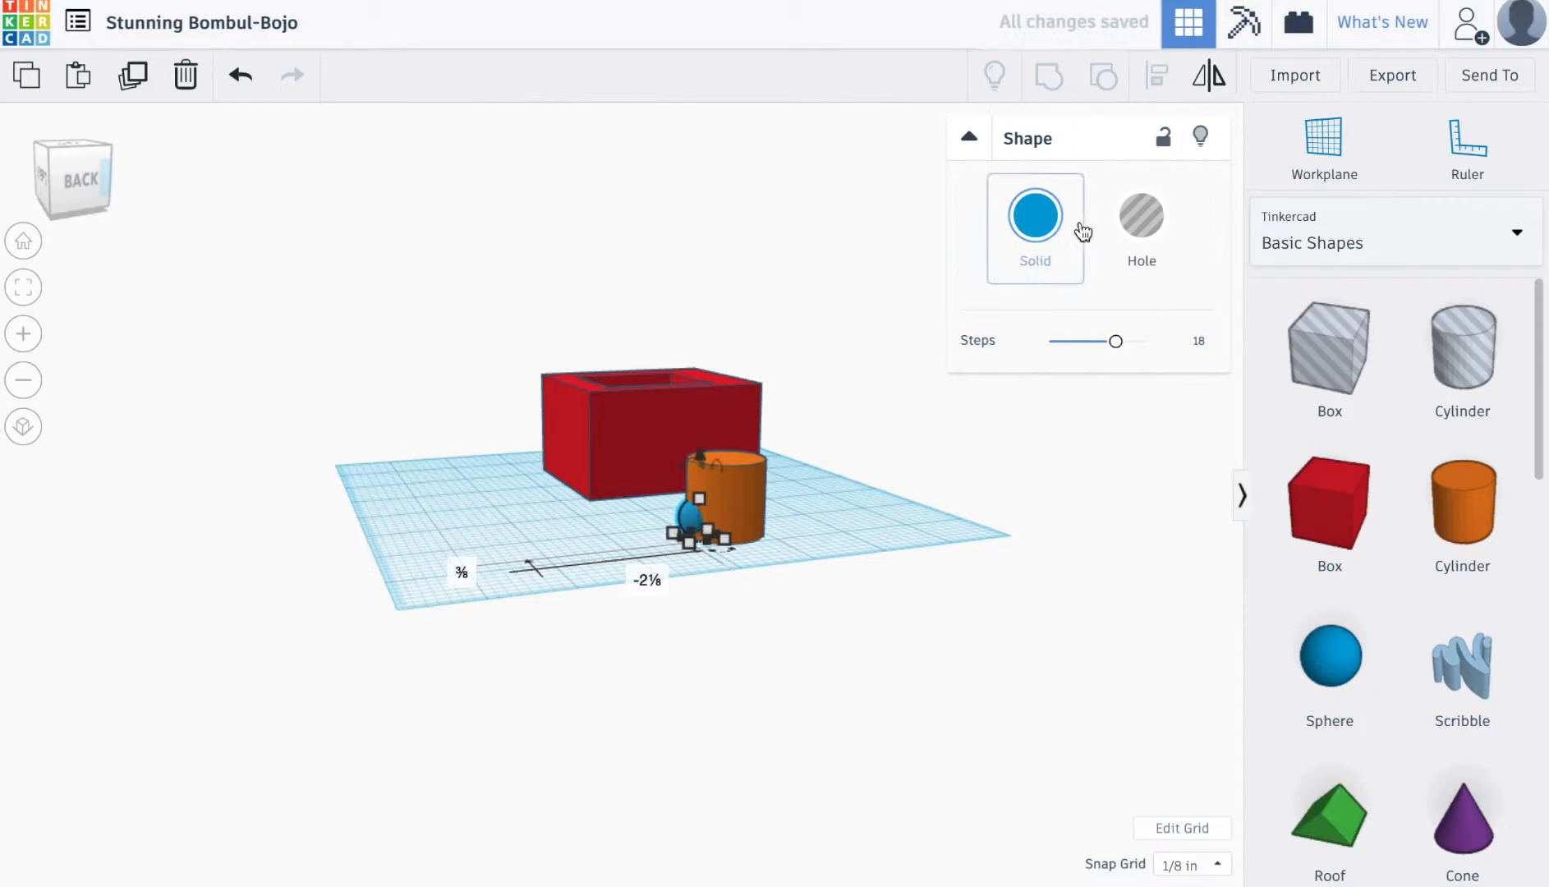
Step: Turn the cylinder into a see-through hole and raise the overlapping blue sphere ¼ in above the workplane
{"action": "left_click", "coordinate": [754, 494]}
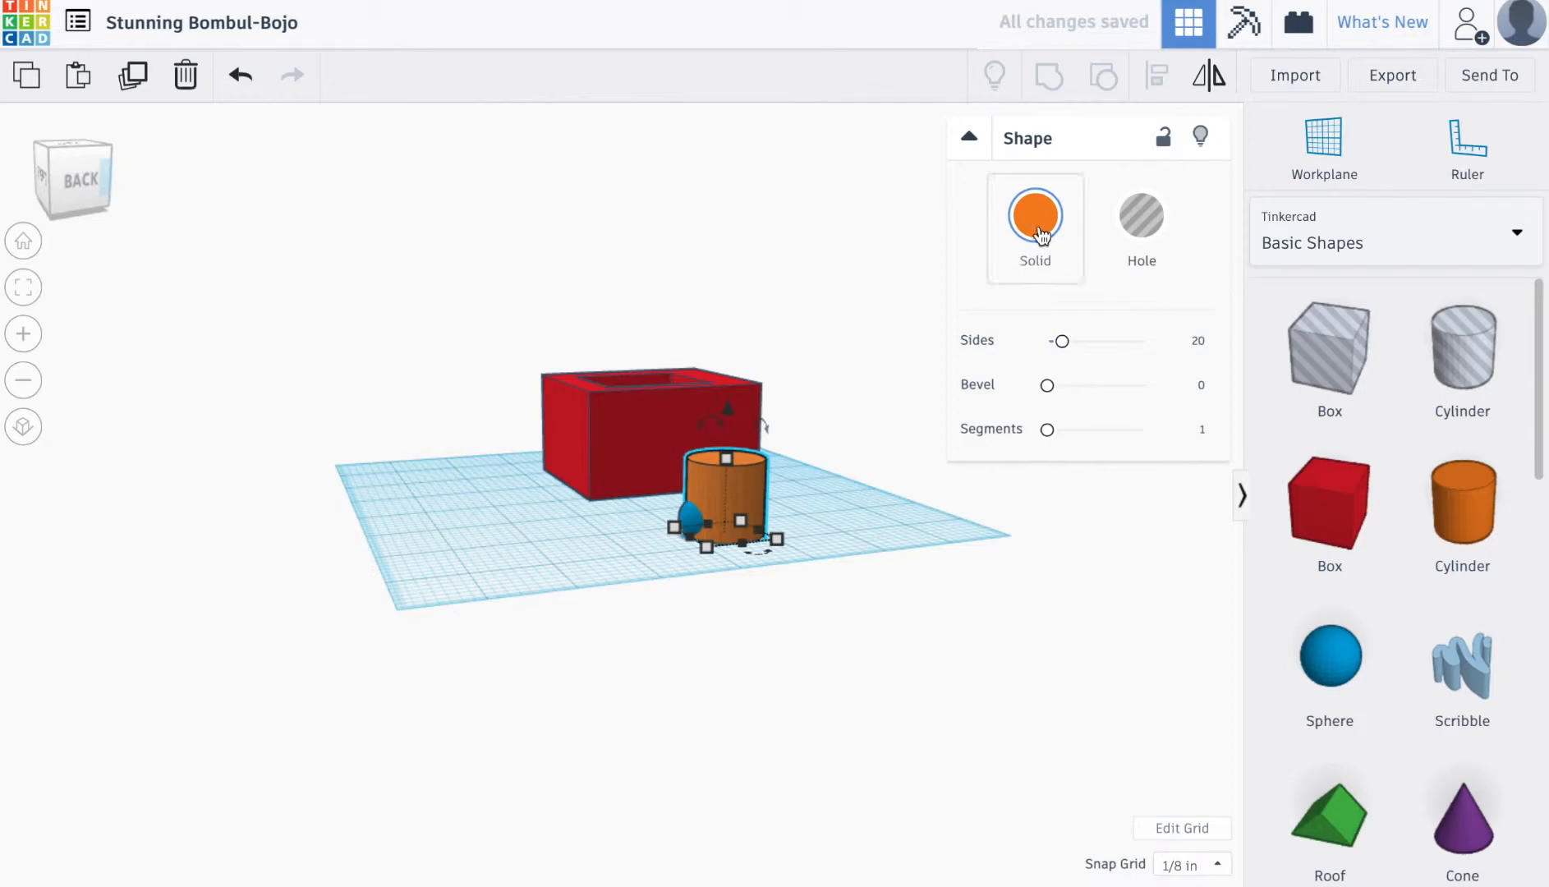
{"action": "left_click", "coordinate": [1142, 216]}
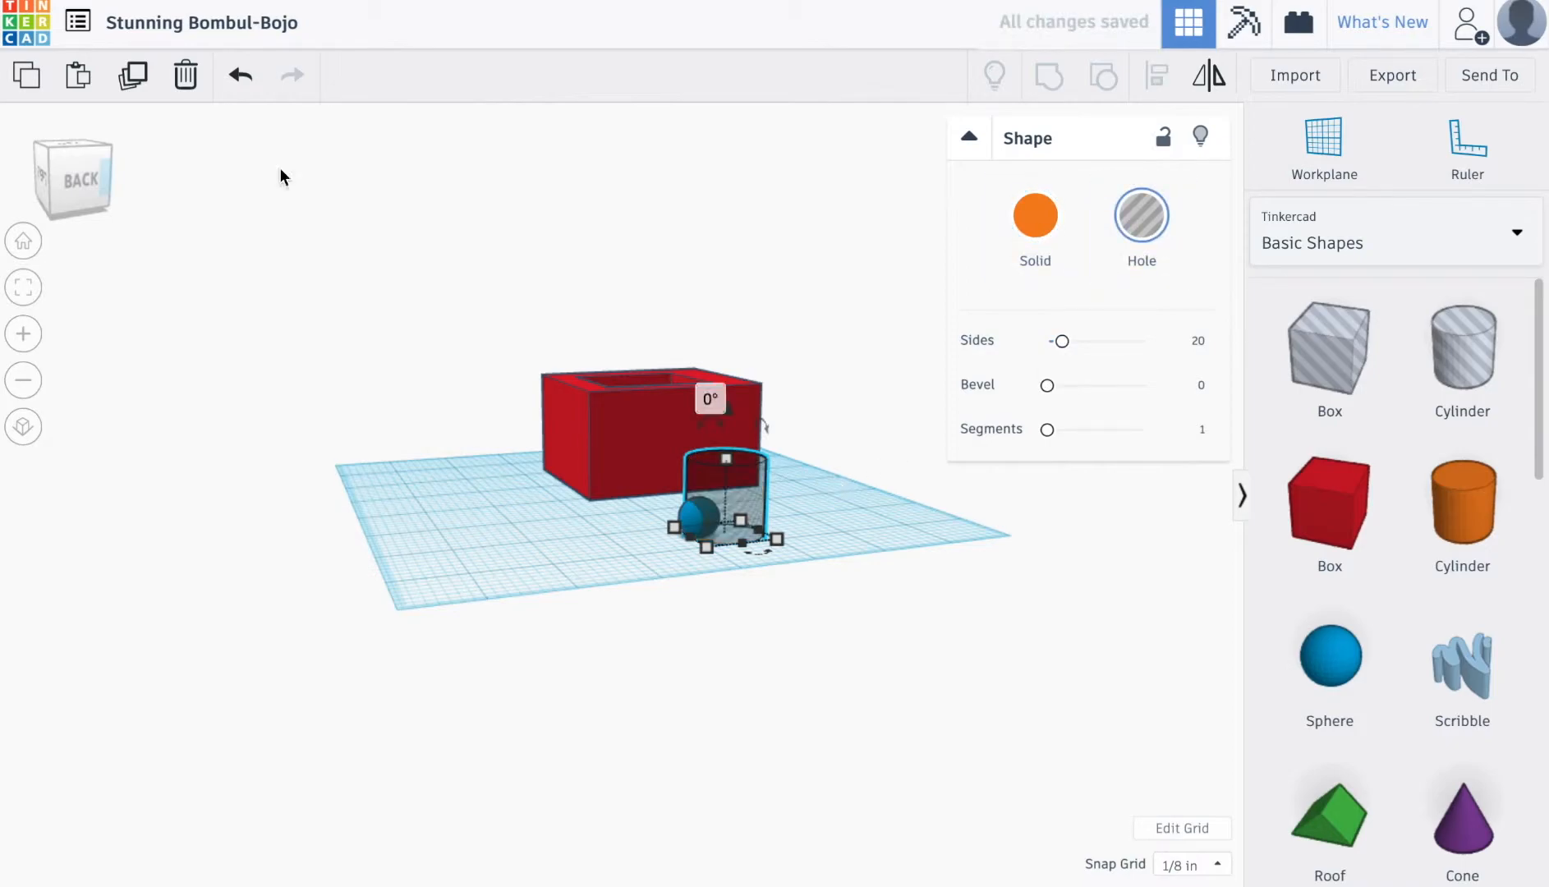
{"action": "left_click_drag", "start_coordinate": [75, 181], "coordinate": [69, 185]}
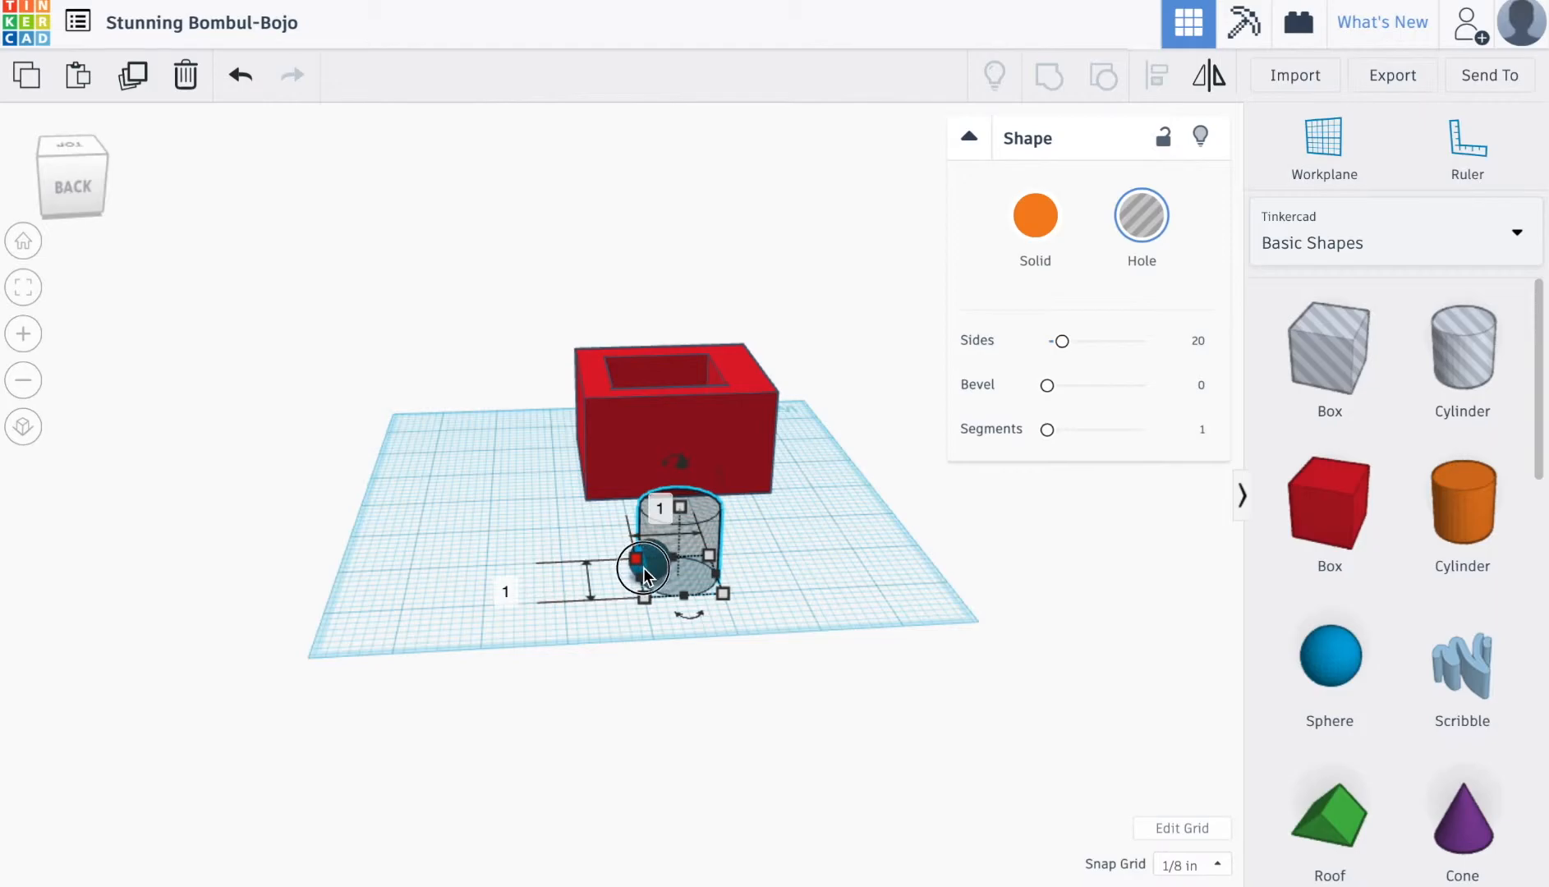
{"action": "scroll", "coordinate": [641, 568], "scroll_direction": "up", "scroll_amount": 8}
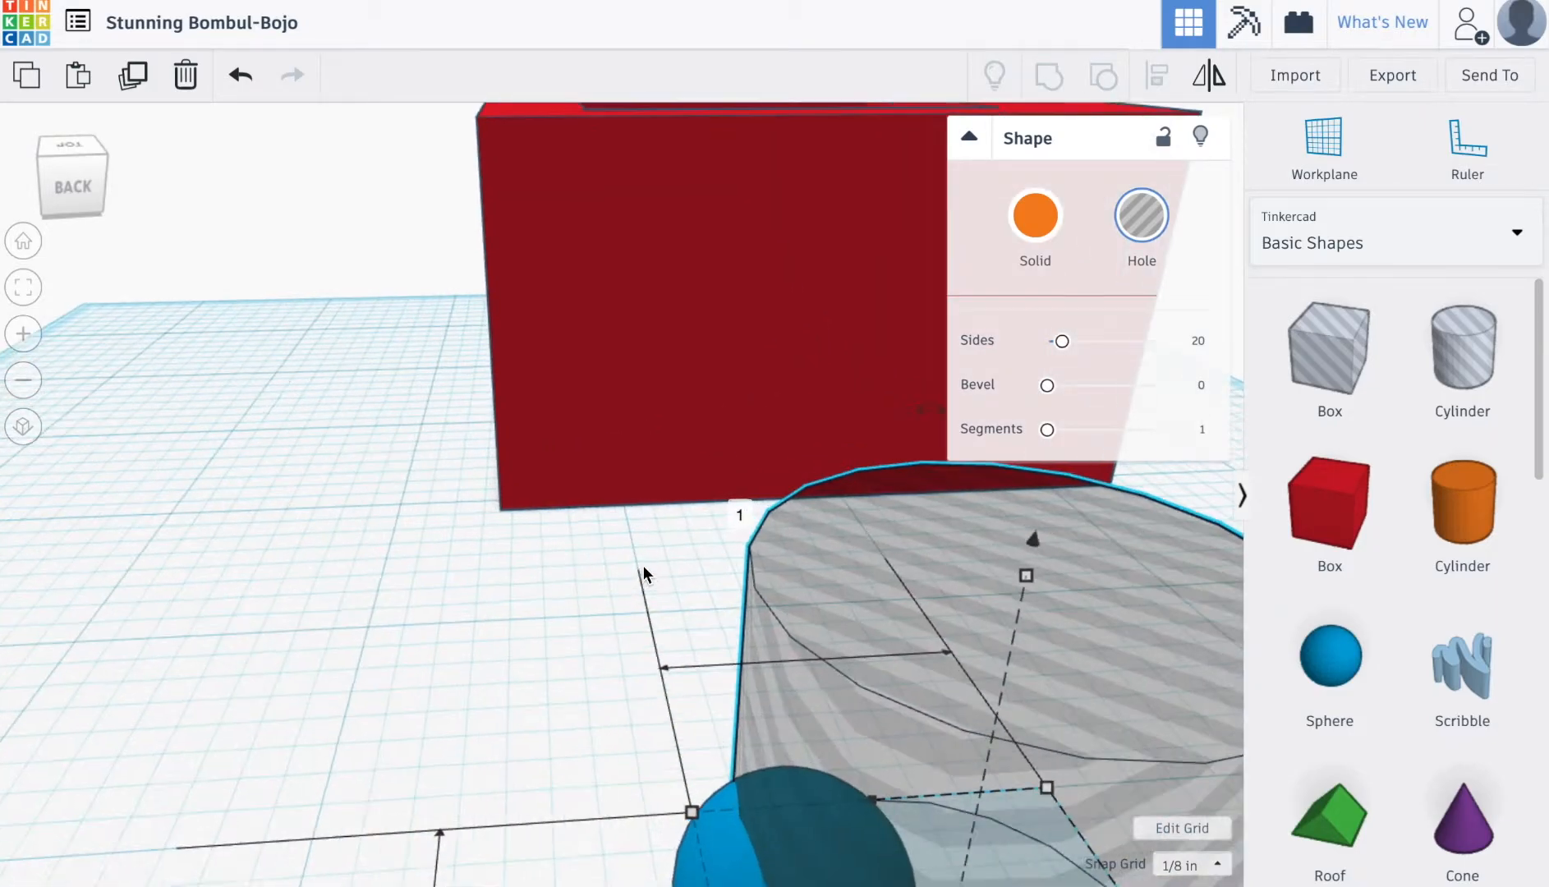
{"action": "left_click", "coordinate": [698, 772]}
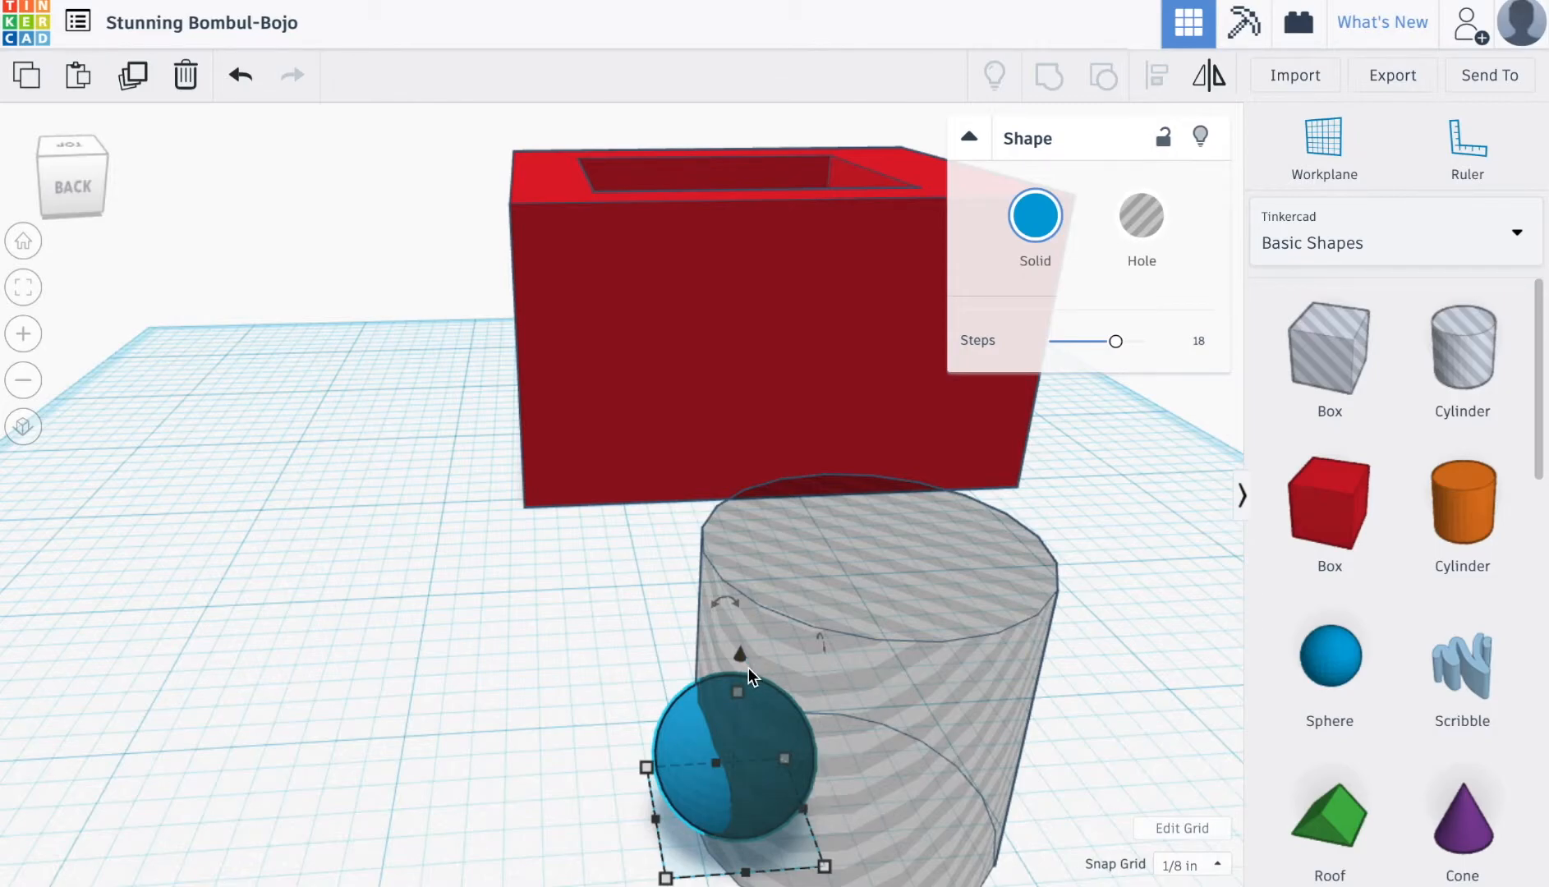
{"action": "left_click_drag", "start_coordinate": [741, 654], "coordinate": [743, 602]}
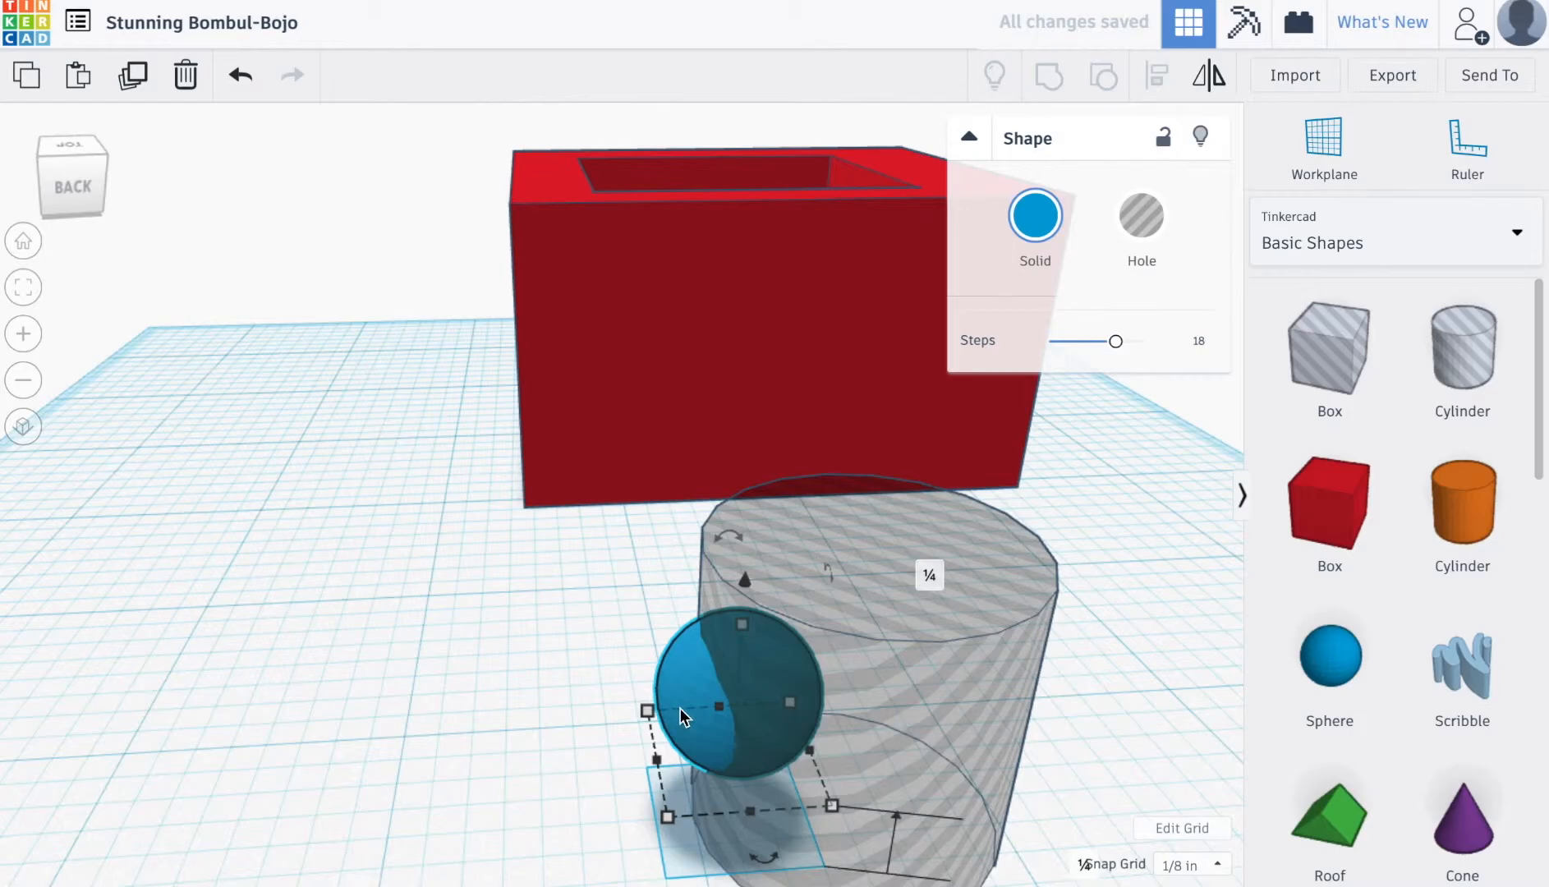
Step: Set the cylinder as an orange solid and the blue sphere as a hole
{"action": "left_click", "coordinate": [922, 691]}
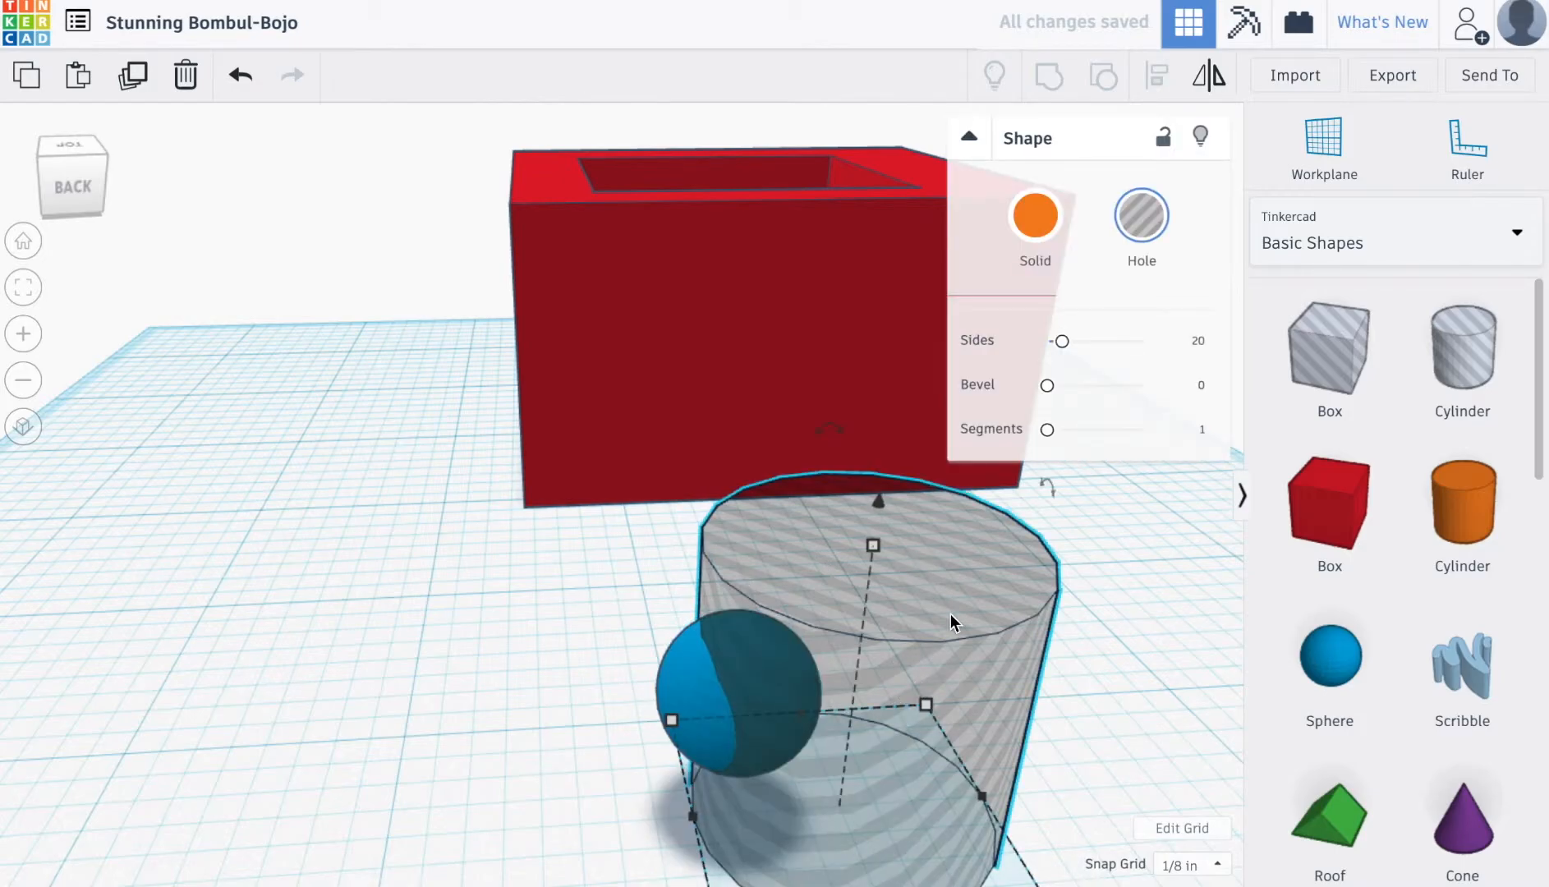
{"action": "left_click", "coordinate": [1037, 220]}
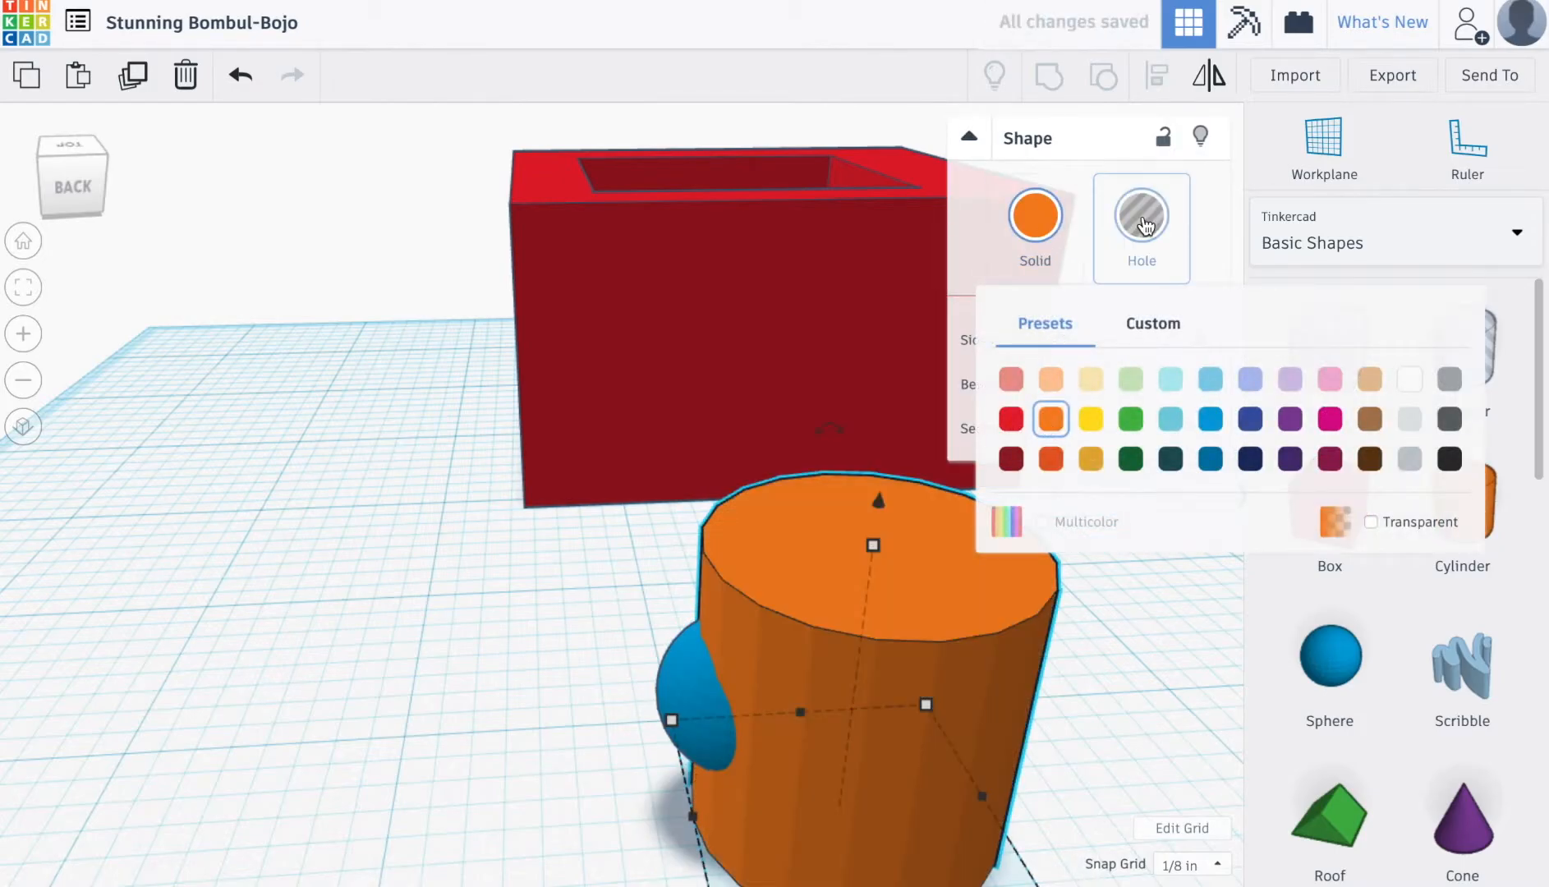
{"action": "left_click", "coordinate": [698, 681]}
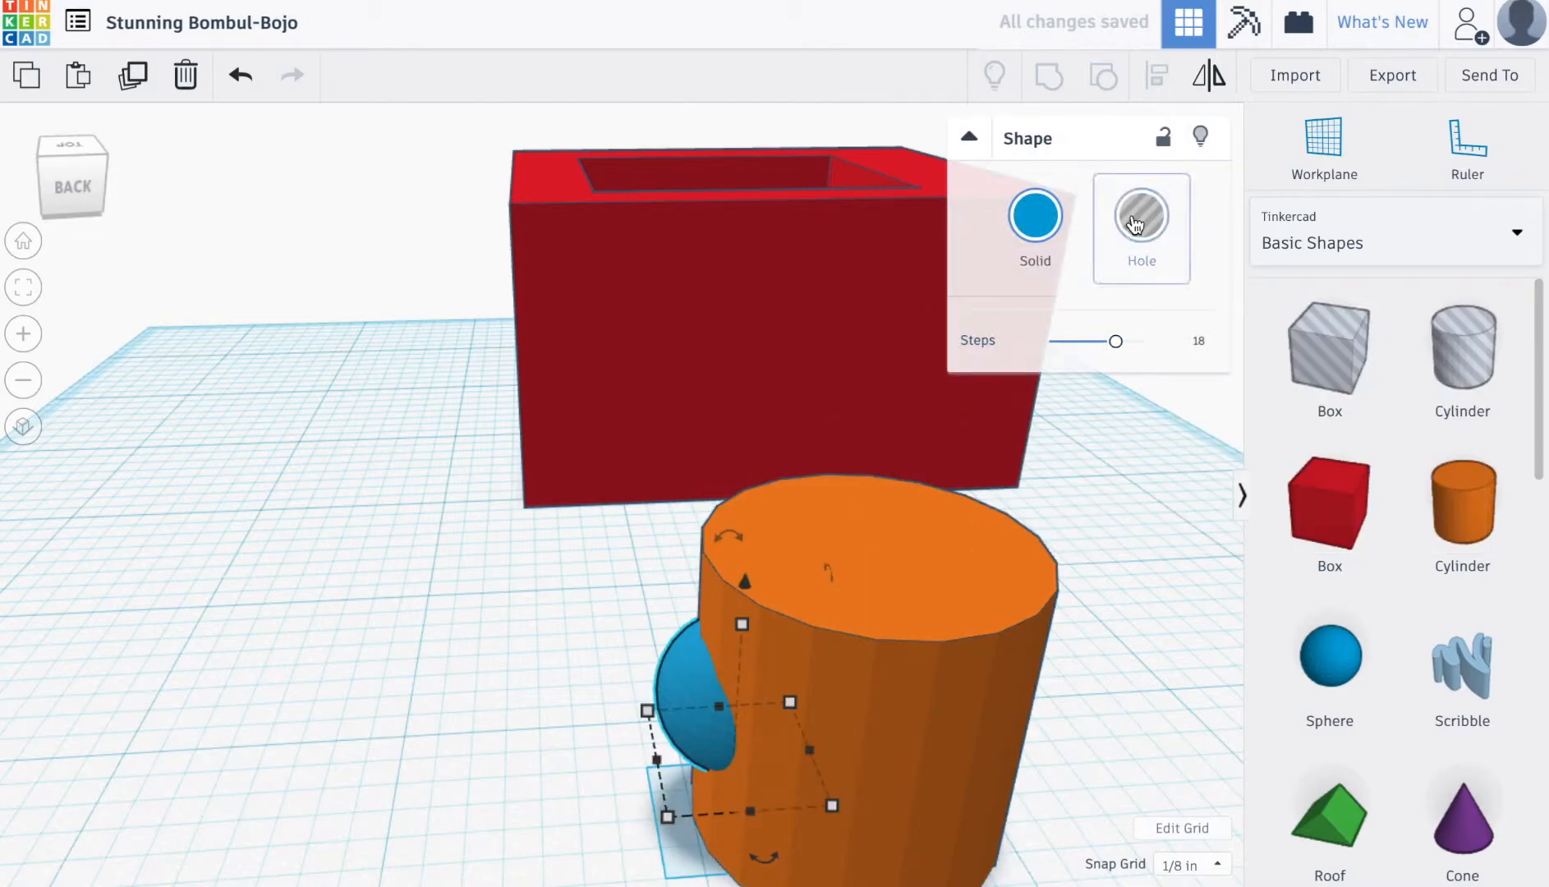
{"action": "left_click", "coordinate": [1138, 222]}
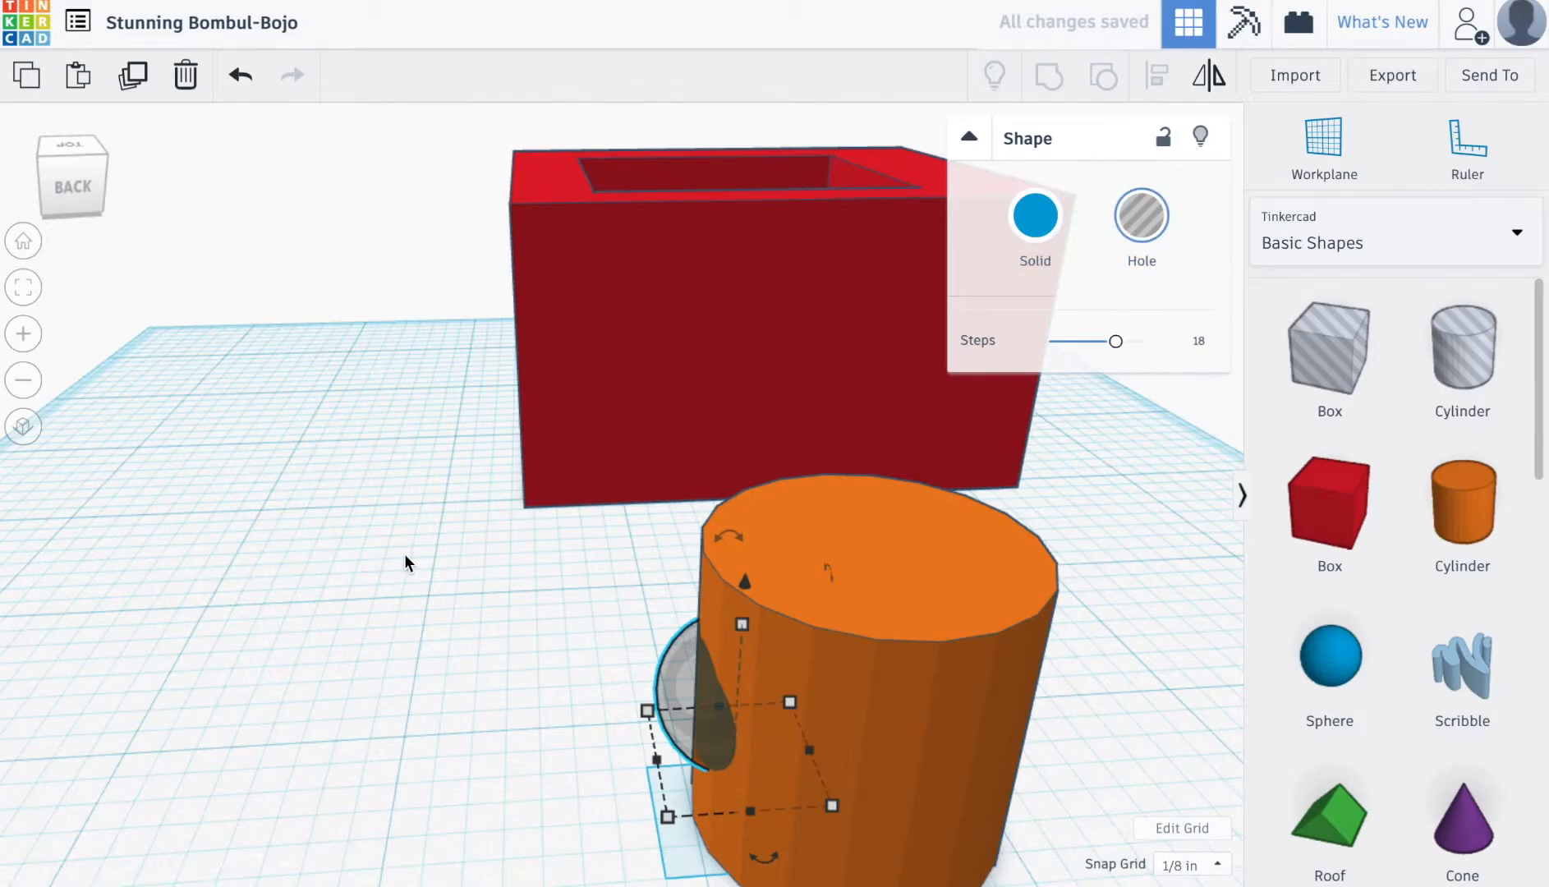
Step: Group the orange cylinder with the sphere hole to cut a round recess into the cylinder's side
{"action": "left_click", "coordinate": [471, 536]}
{"action": "scroll", "coordinate": [510, 516], "scroll_direction": "down", "scroll_amount": 2}
{"action": "scroll", "coordinate": [511, 516], "scroll_direction": "up", "scroll_amount": 2}
{"action": "scroll", "coordinate": [512, 516], "scroll_direction": "down", "scroll_amount": 2}
{"action": "scroll", "coordinate": [512, 516], "scroll_direction": "down", "scroll_amount": 3}
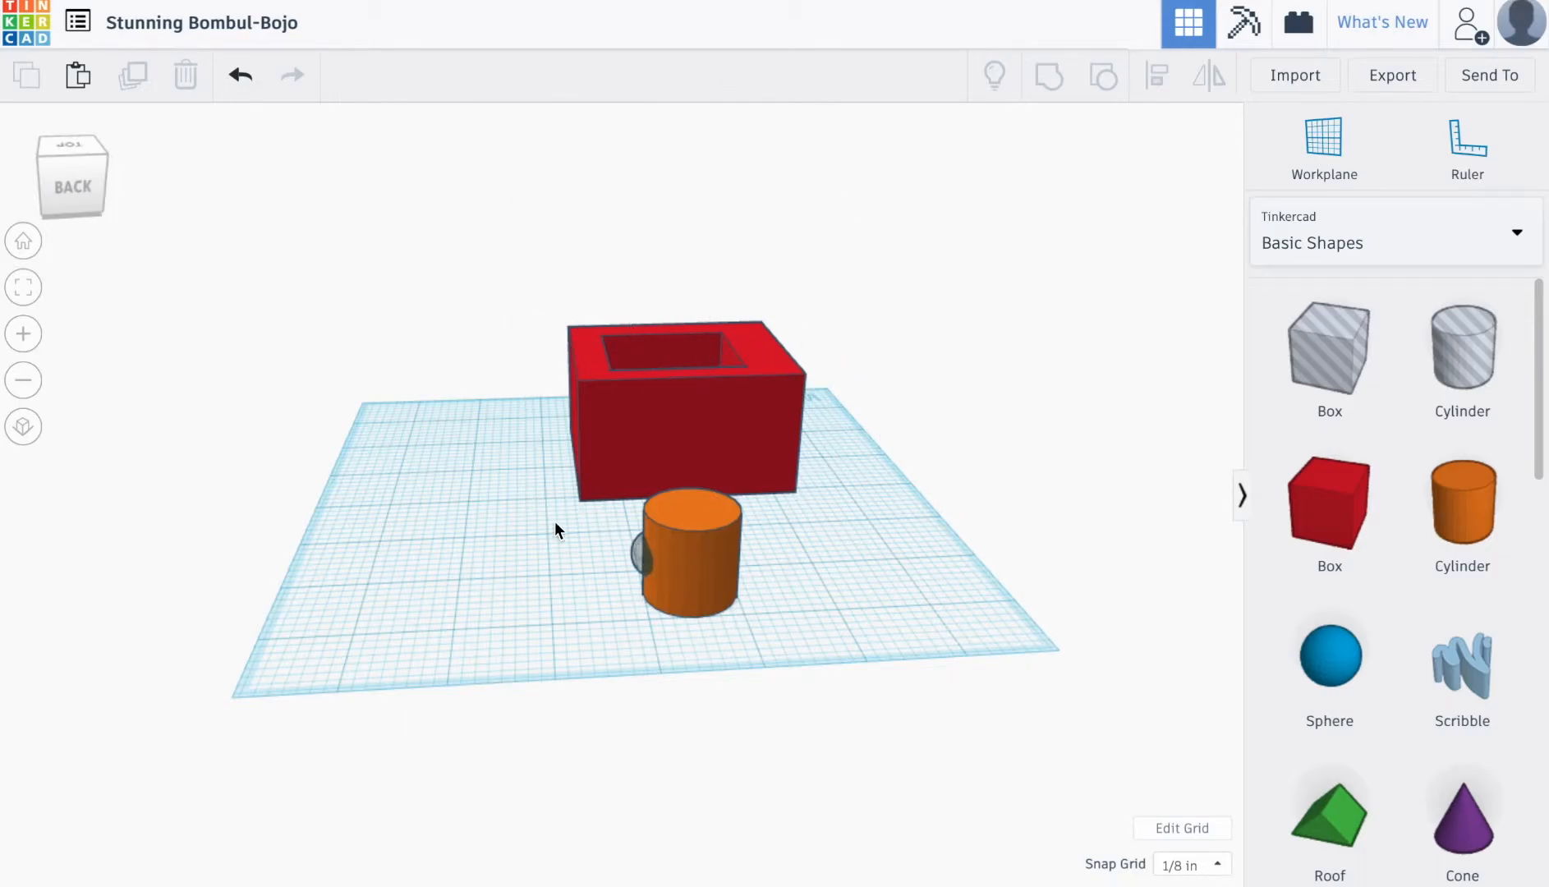
{"action": "left_click_drag", "start_coordinate": [583, 518], "coordinate": [763, 589]}
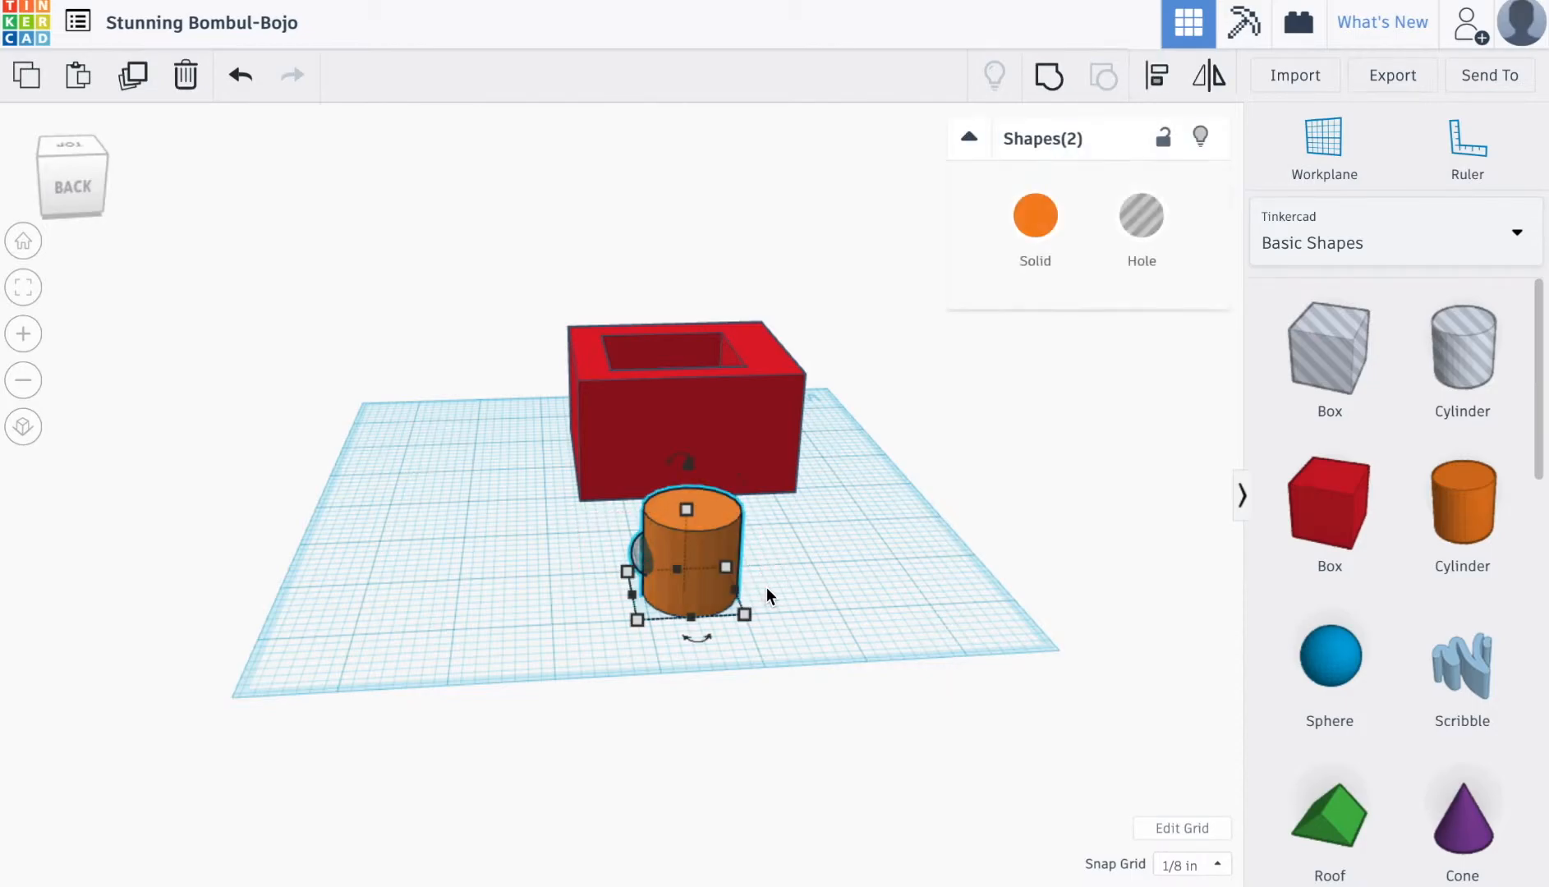
{"action": "left_click", "coordinate": [1055, 84]}
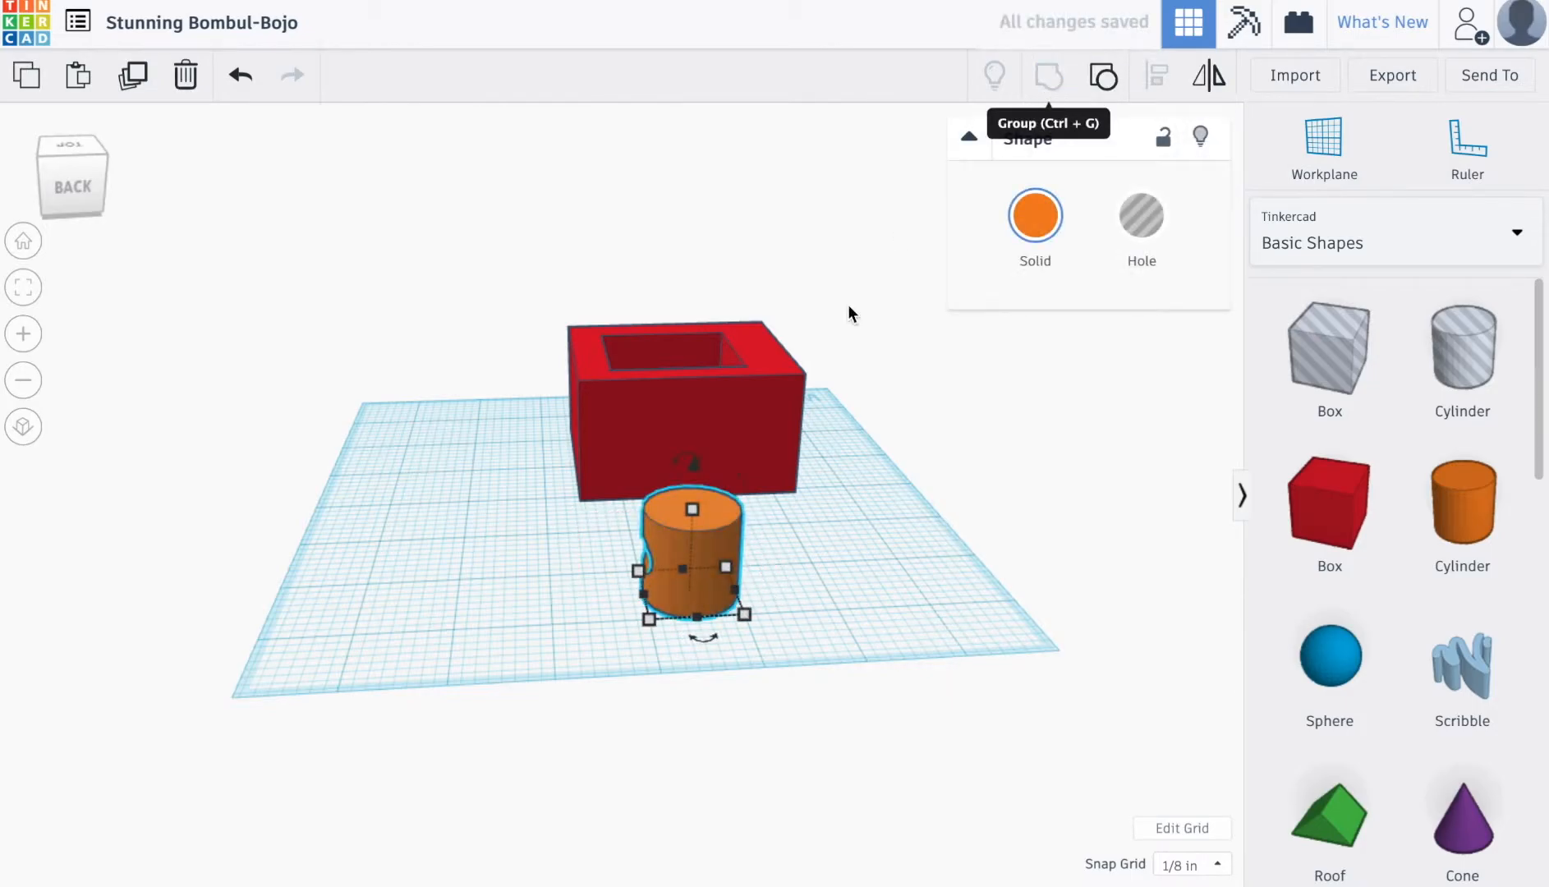
{"action": "mouse_move", "coordinate": [73, 186]}
{"action": "left_mouse_down"}
{"action": "mouse_move", "coordinate": [107, 183]}
{"action": "mouse_move", "coordinate": [94, 165]}
{"action": "mouse_move", "coordinate": [95, 185]}
{"action": "left_mouse_up"}
{"action": "mouse_move", "coordinate": [749, 566]}
{"action": "left_click", "coordinate": [908, 505]}
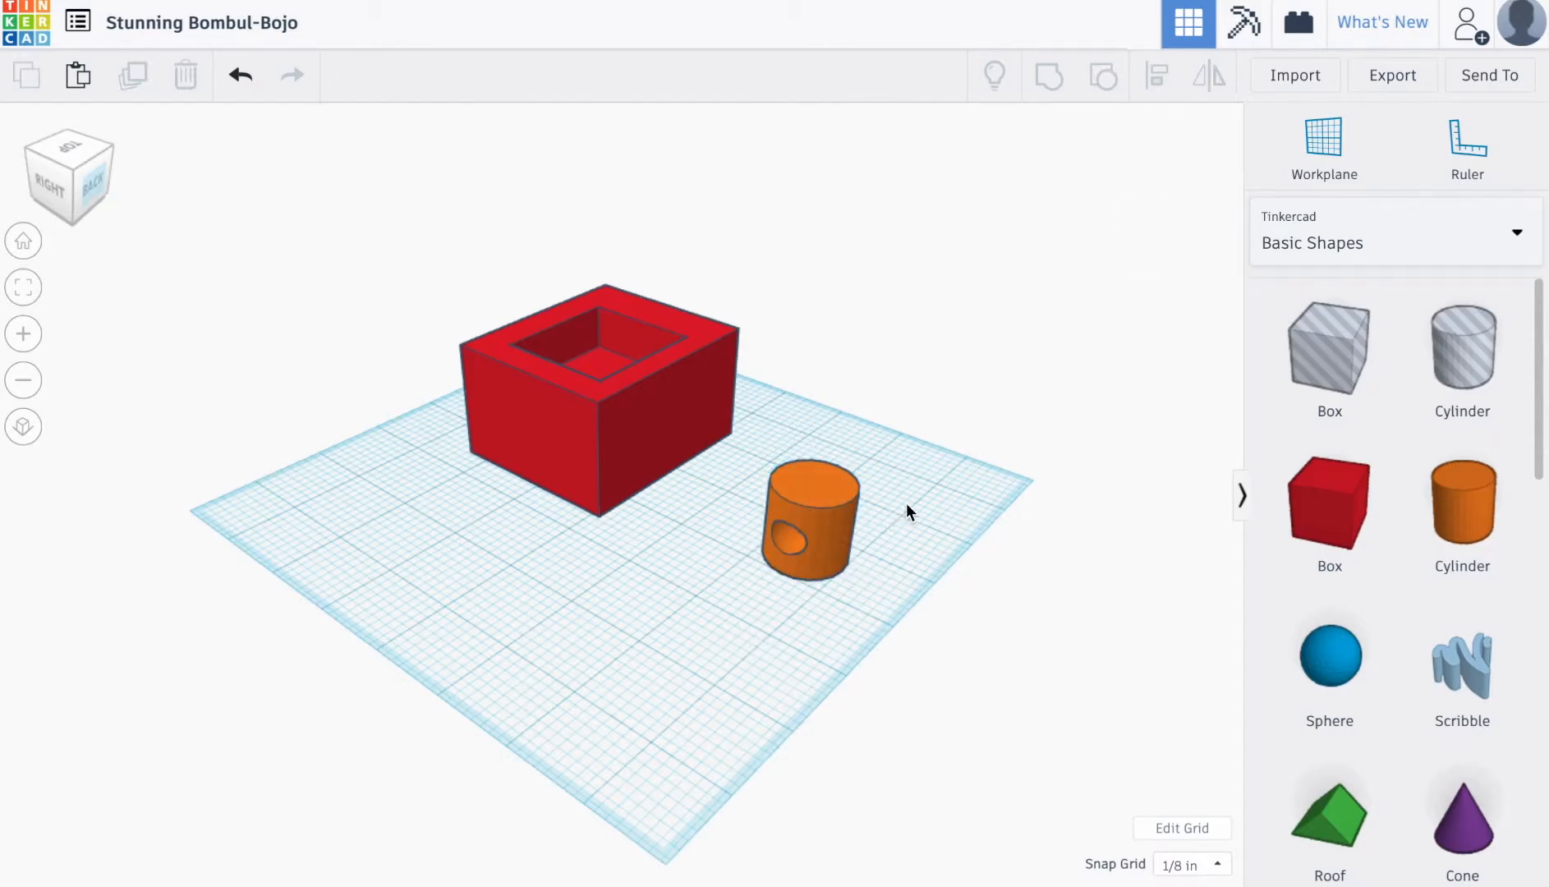
Step: Move the cut cylinder 3½ in and 1¼ in along the workplane to the side of the red box
{"action": "left_click_drag", "start_coordinate": [832, 518], "coordinate": [532, 452]}
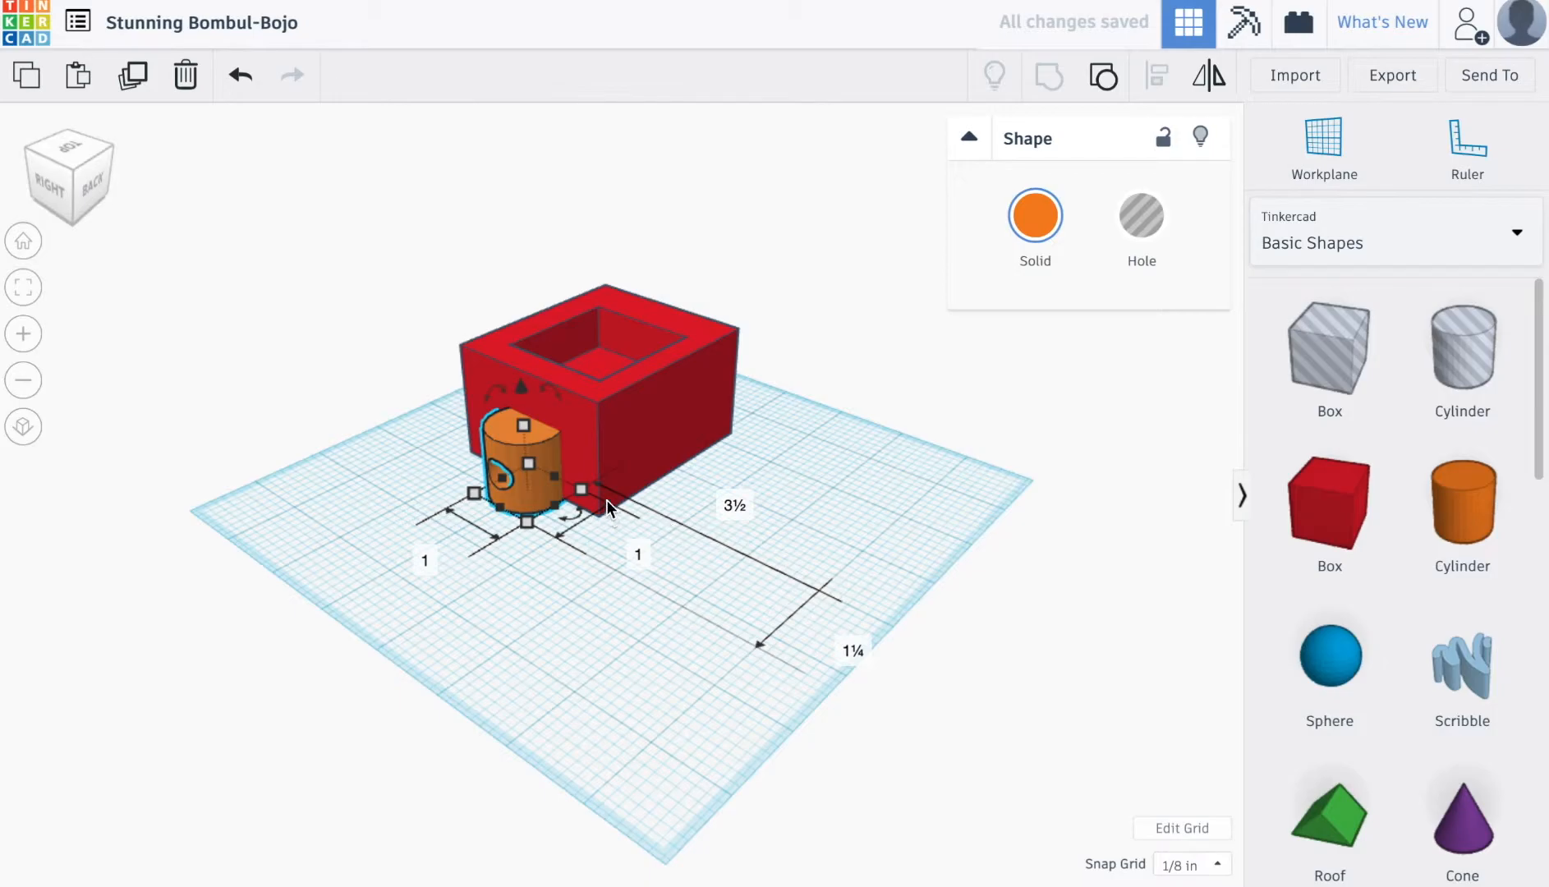
{"action": "left_click", "coordinate": [92, 188]}
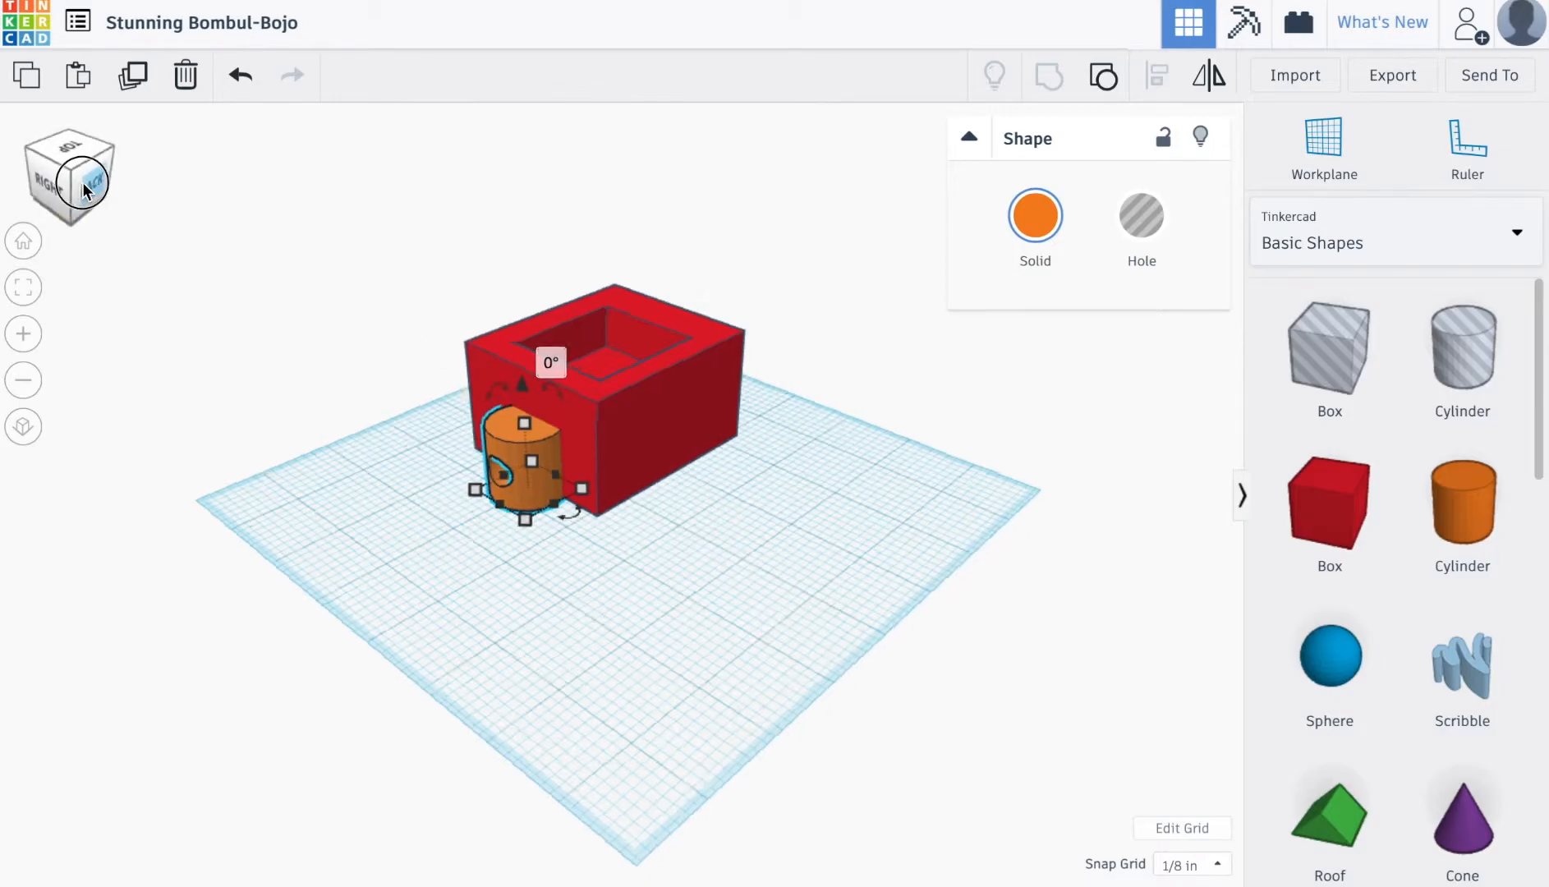
Step: Try grouping the cut orange cylinder with the red box into one solid
{"action": "left_click_drag", "start_coordinate": [389, 242], "coordinate": [970, 588]}
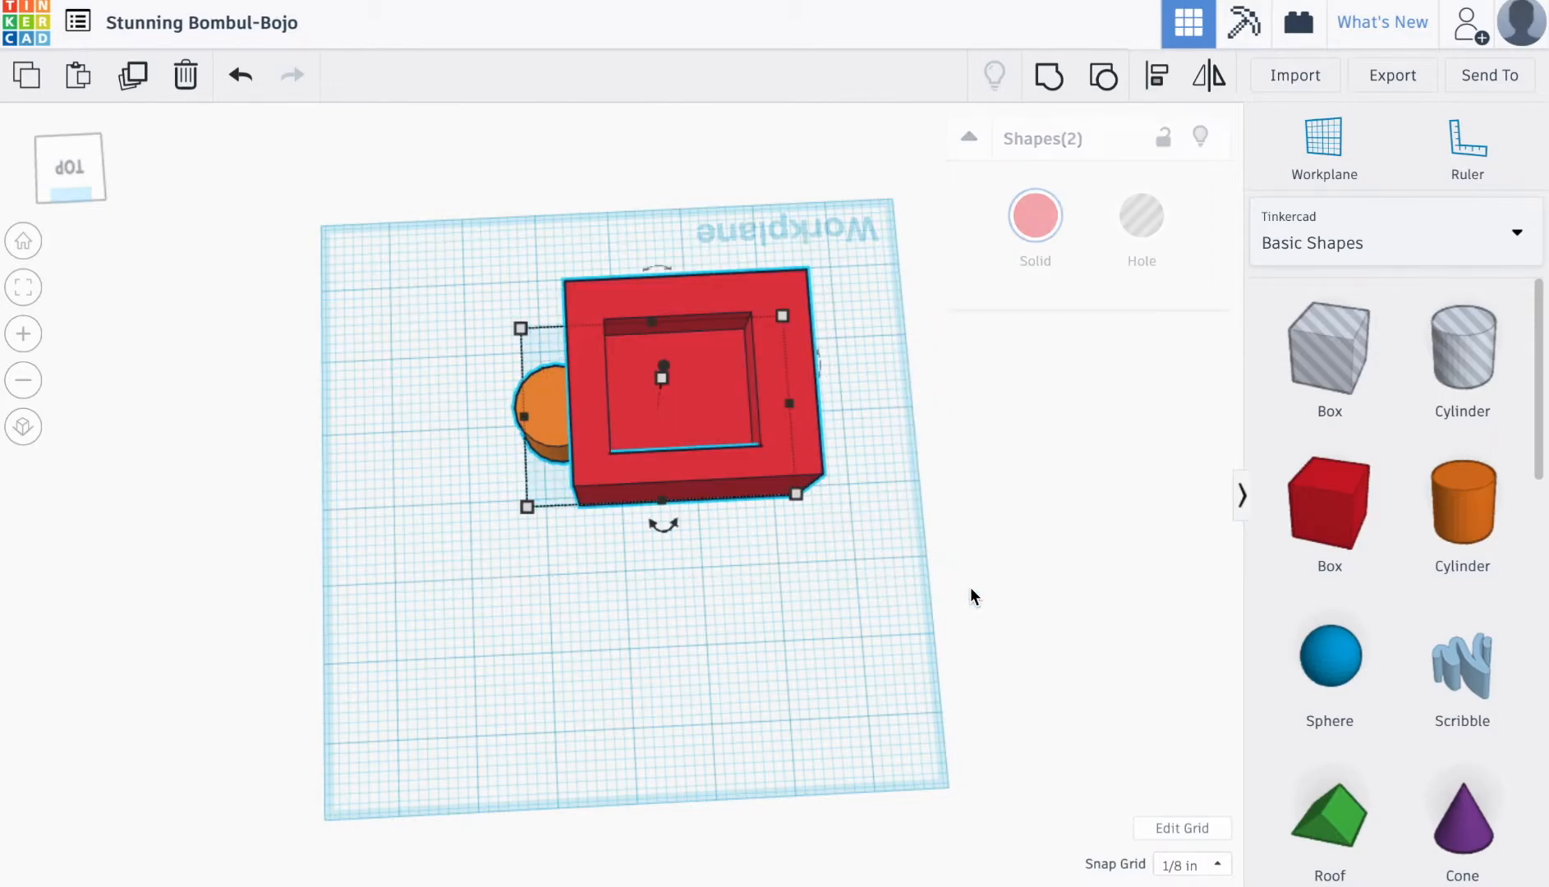
{"action": "left_click", "coordinate": [1060, 81]}
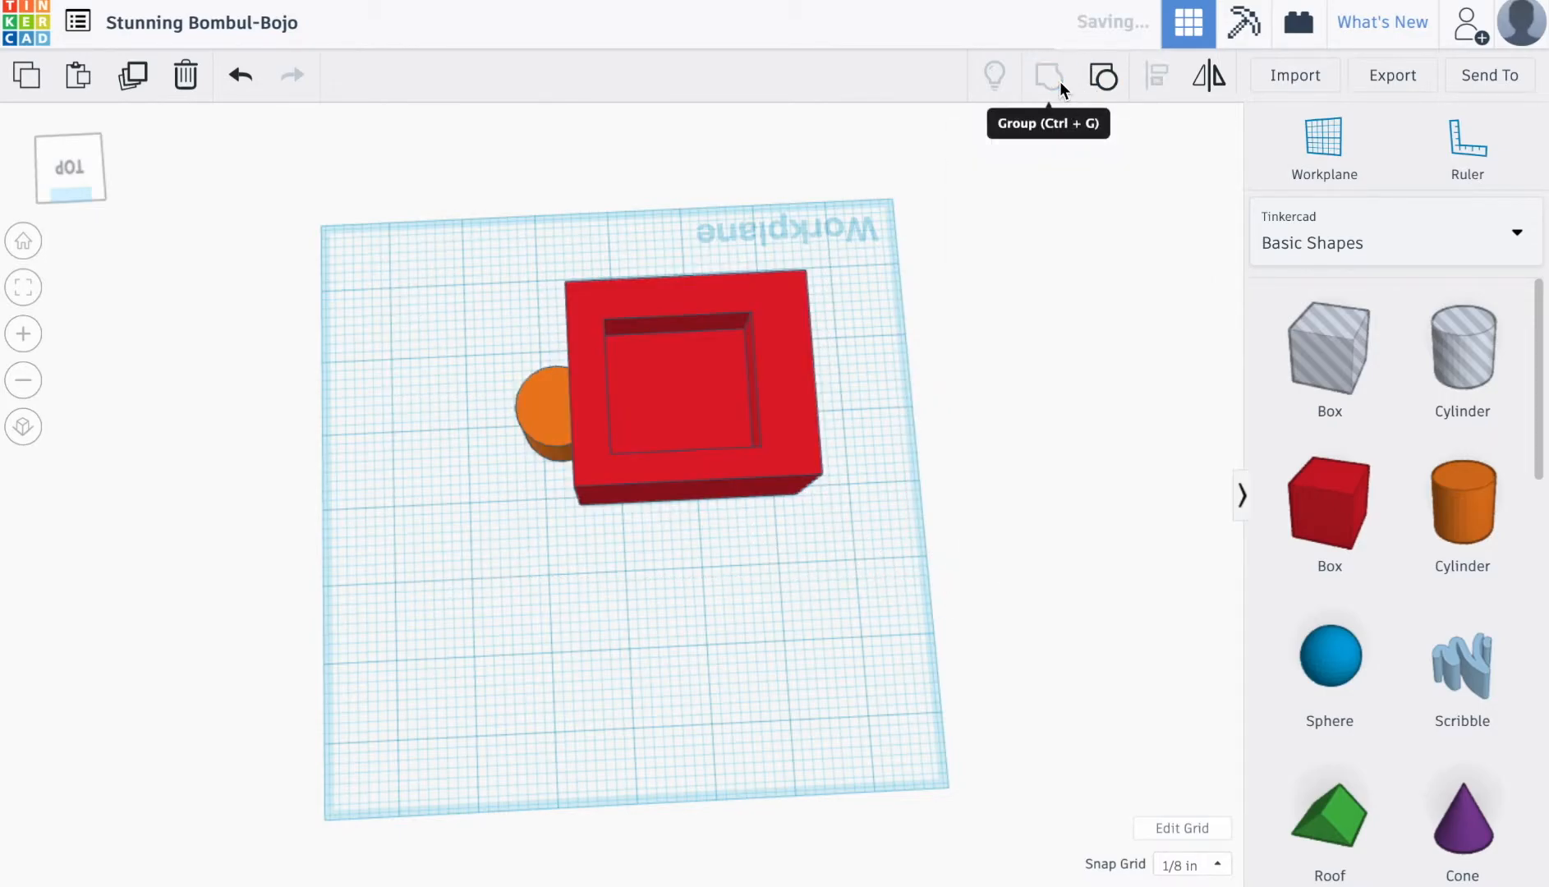
{"action": "left_click", "coordinate": [82, 164]}
{"action": "left_click_drag", "start_coordinate": [81, 160], "coordinate": [113, 155]}
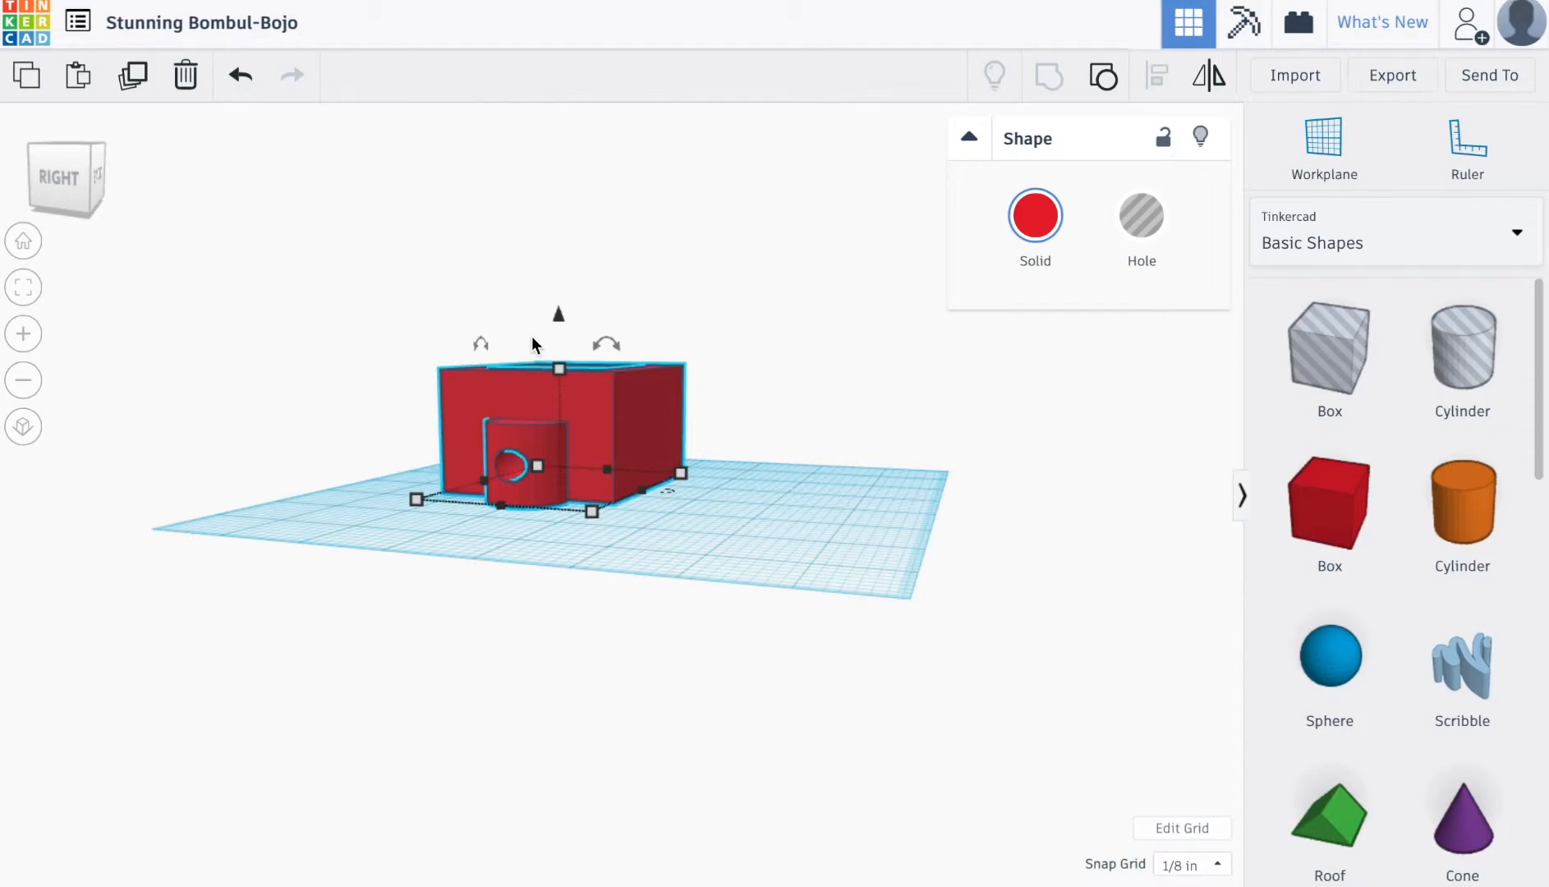
Step: Ungroup the combined part into the red box and the orange cylinder again
{"action": "left_click", "coordinate": [327, 270]}
{"action": "left_click_drag", "start_coordinate": [326, 270], "coordinate": [789, 565]}
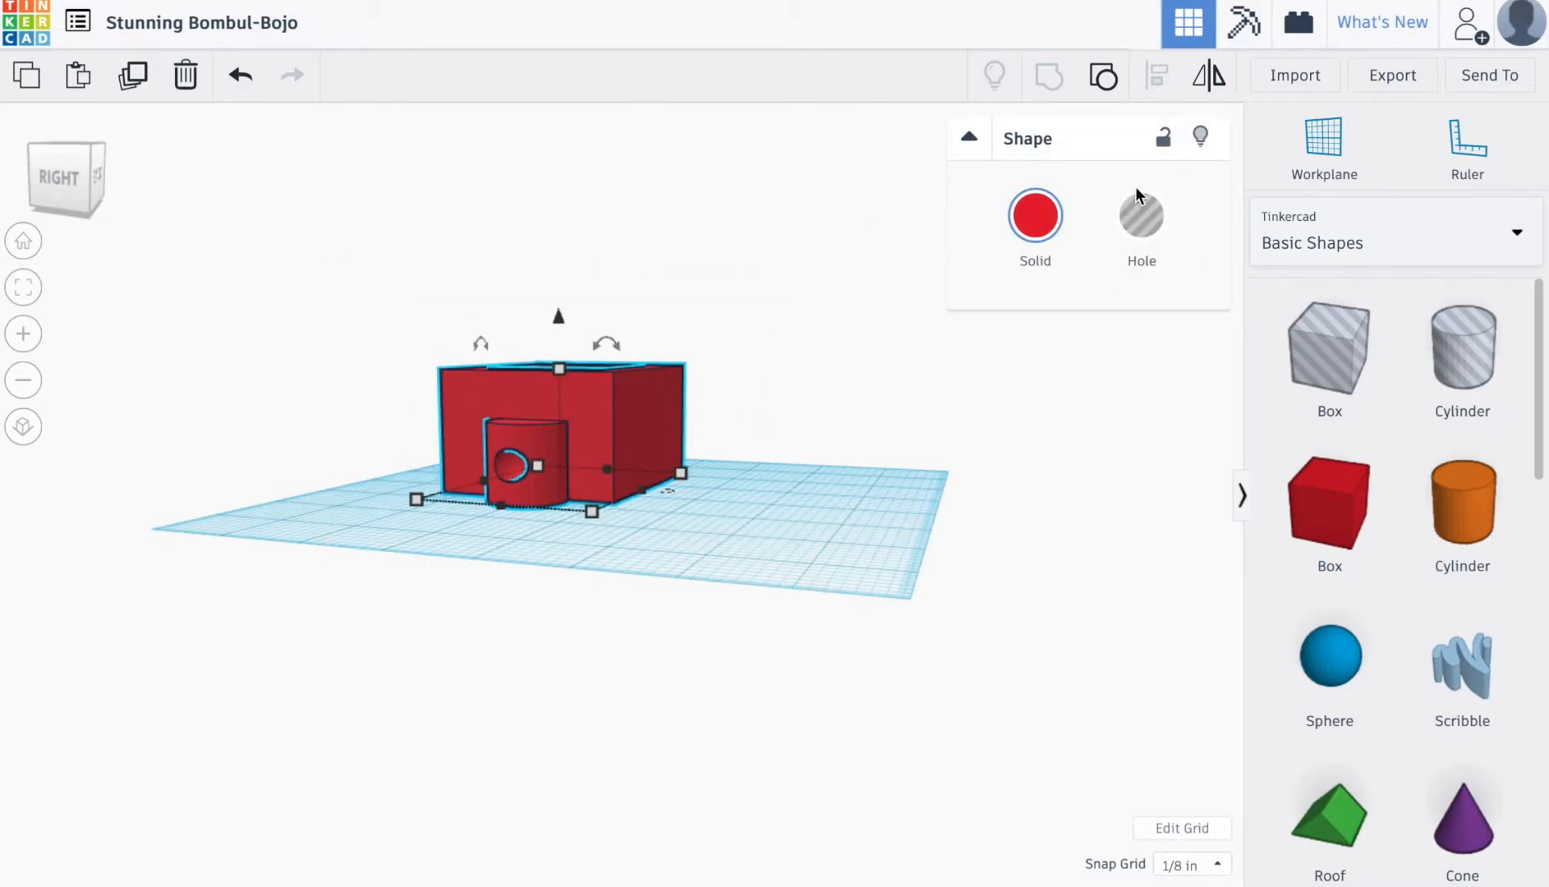
{"action": "left_click", "coordinate": [1104, 78]}
Step: Pull the cut cylinder away from the red box, set it back against the same side and raise it ½ in
{"action": "mouse_move", "coordinate": [545, 465]}
{"action": "left_mouse_down"}
{"action": "mouse_move", "coordinate": [555, 440]}
{"action": "mouse_move", "coordinate": [542, 483]}
{"action": "mouse_move", "coordinate": [553, 476]}
{"action": "left_mouse_up"}
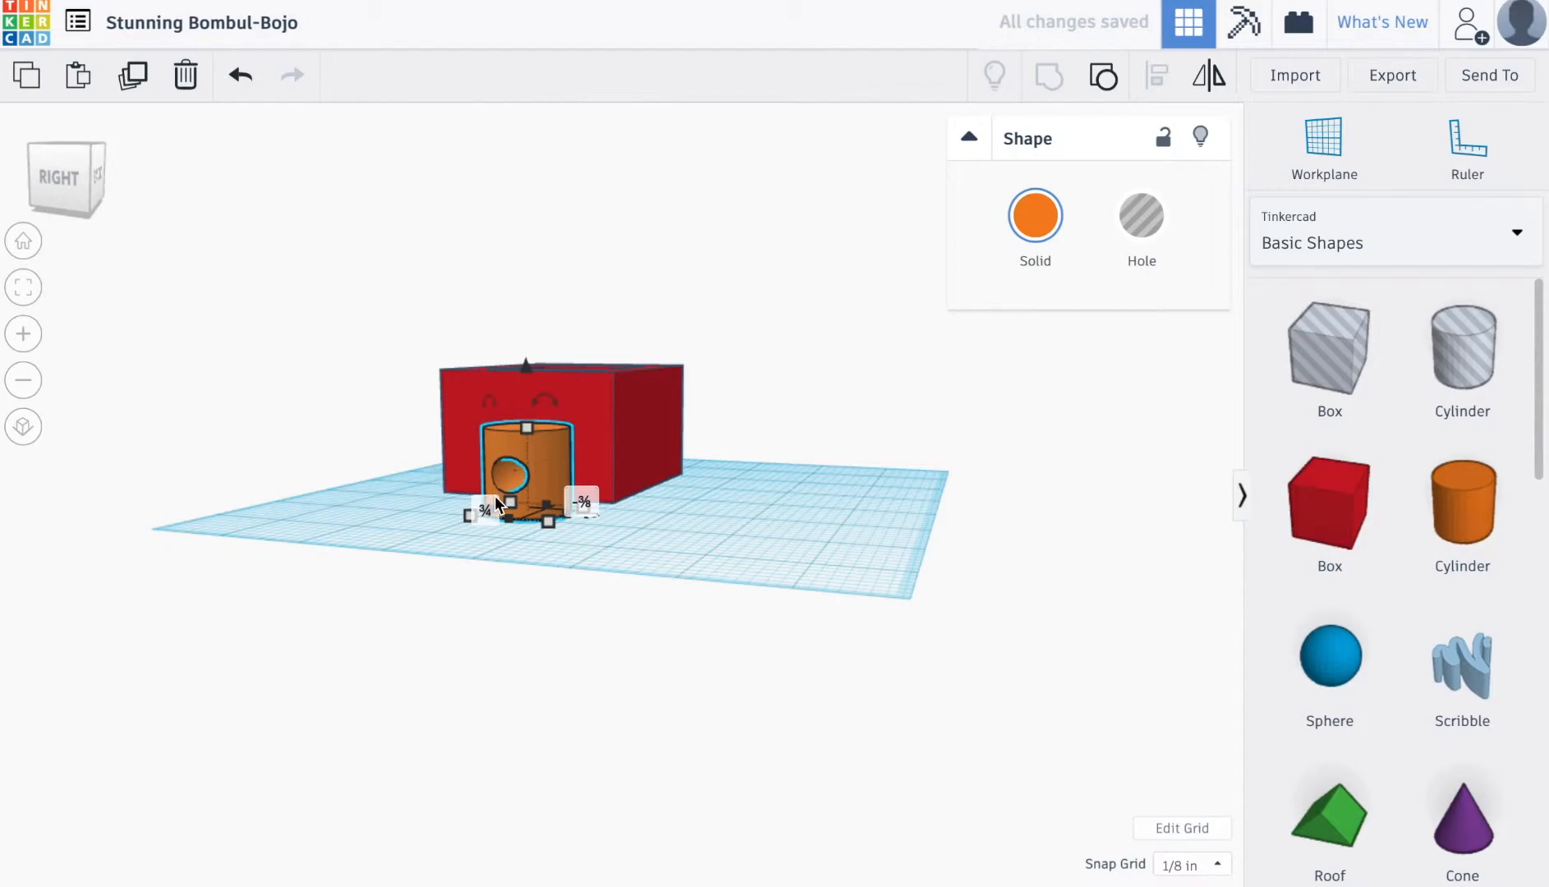
{"action": "left_click_drag", "start_coordinate": [536, 517], "coordinate": [840, 498]}
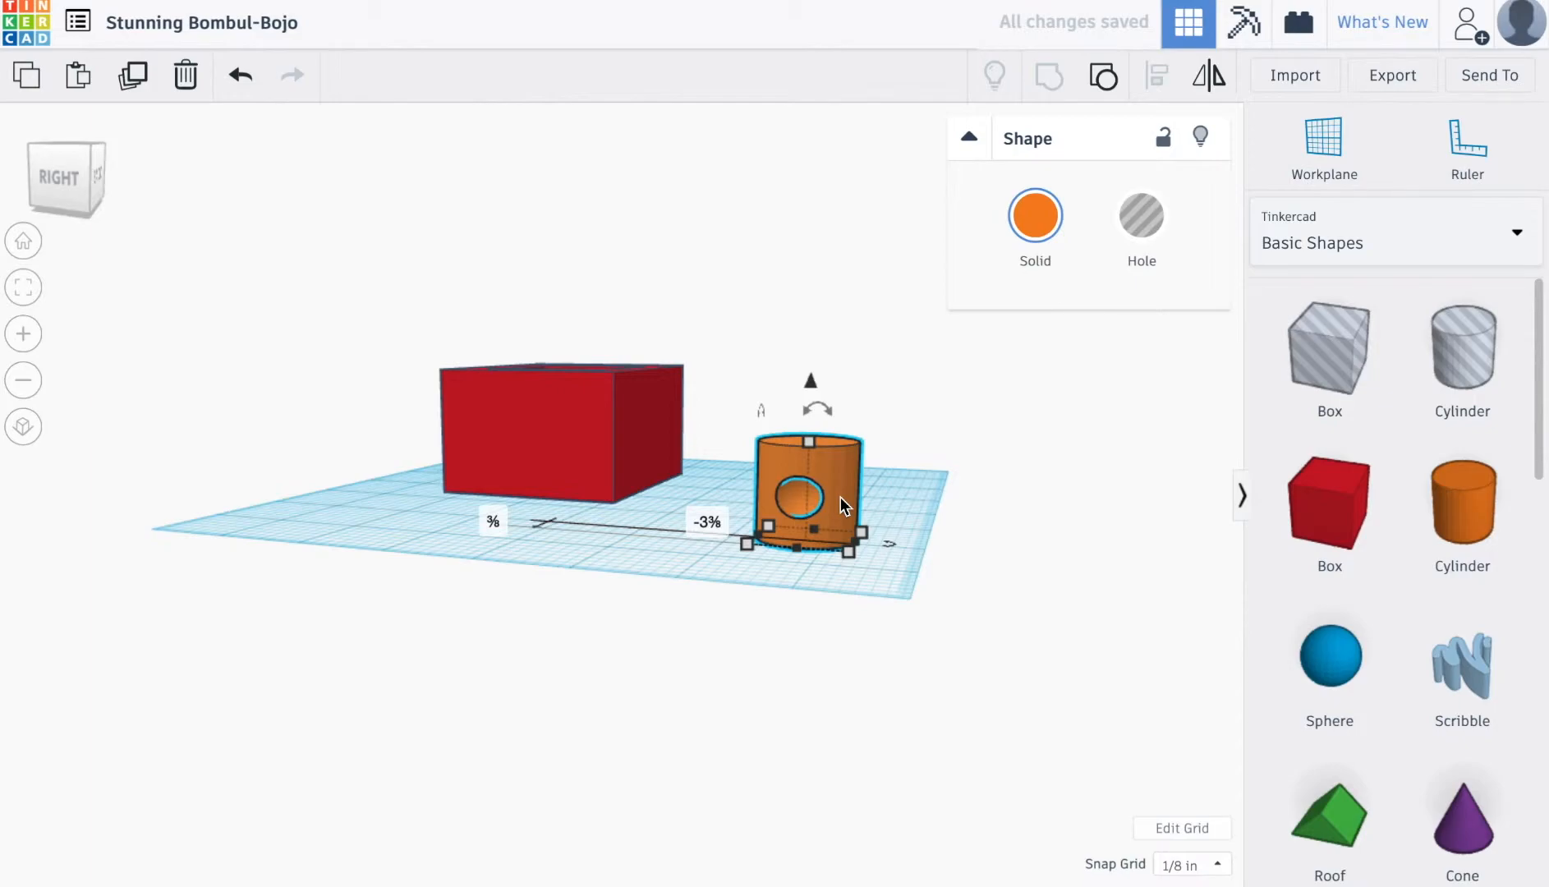
{"action": "left_click_drag", "start_coordinate": [838, 491], "coordinate": [532, 469]}
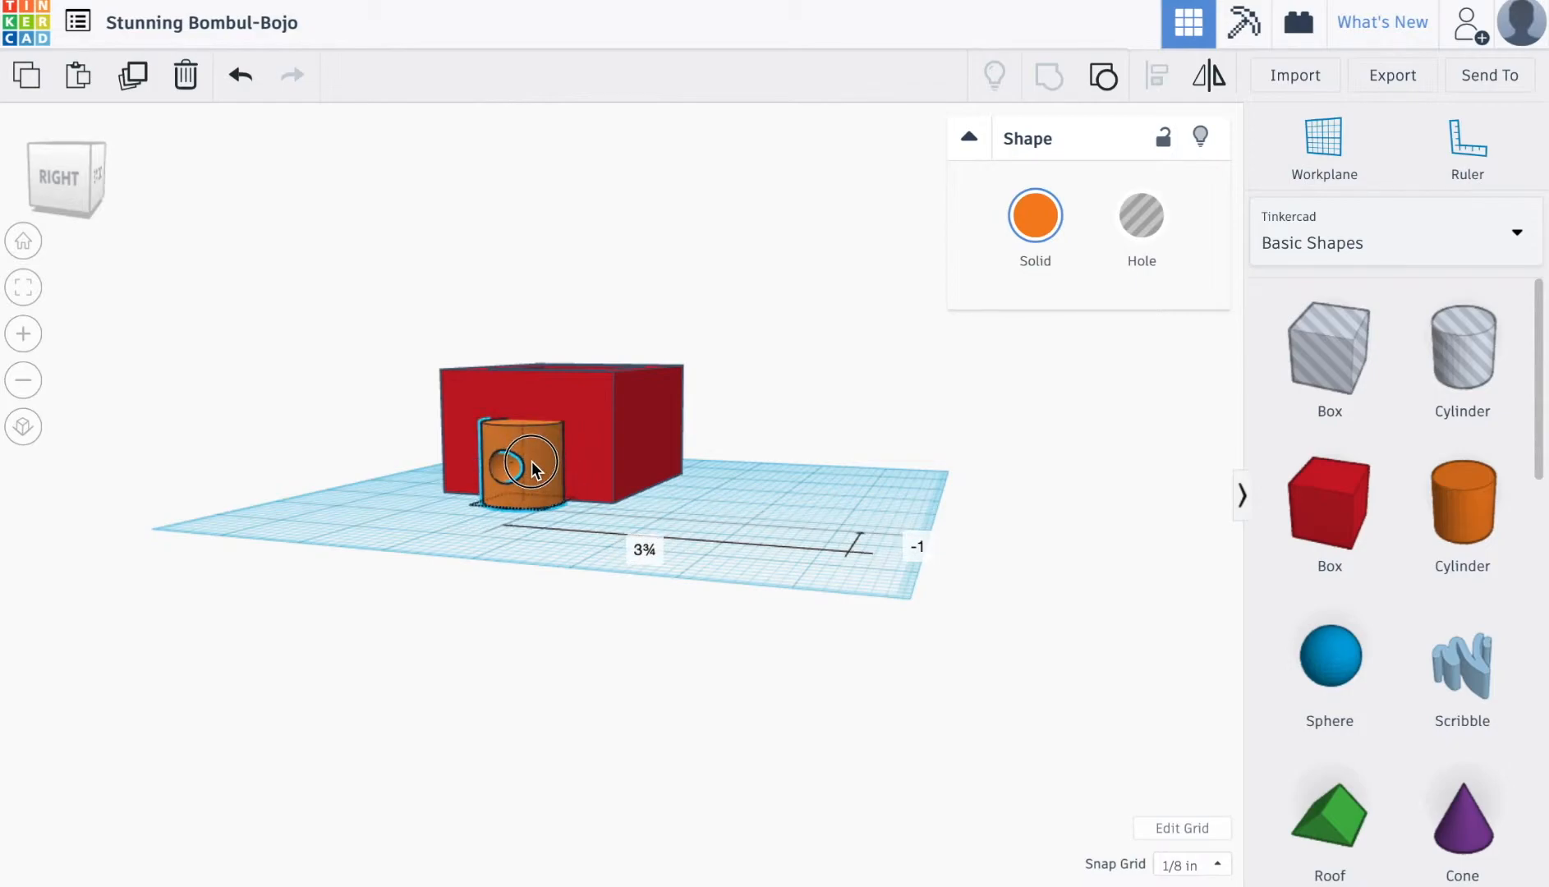
{"action": "left_click_drag", "start_coordinate": [519, 384], "coordinate": [530, 347]}
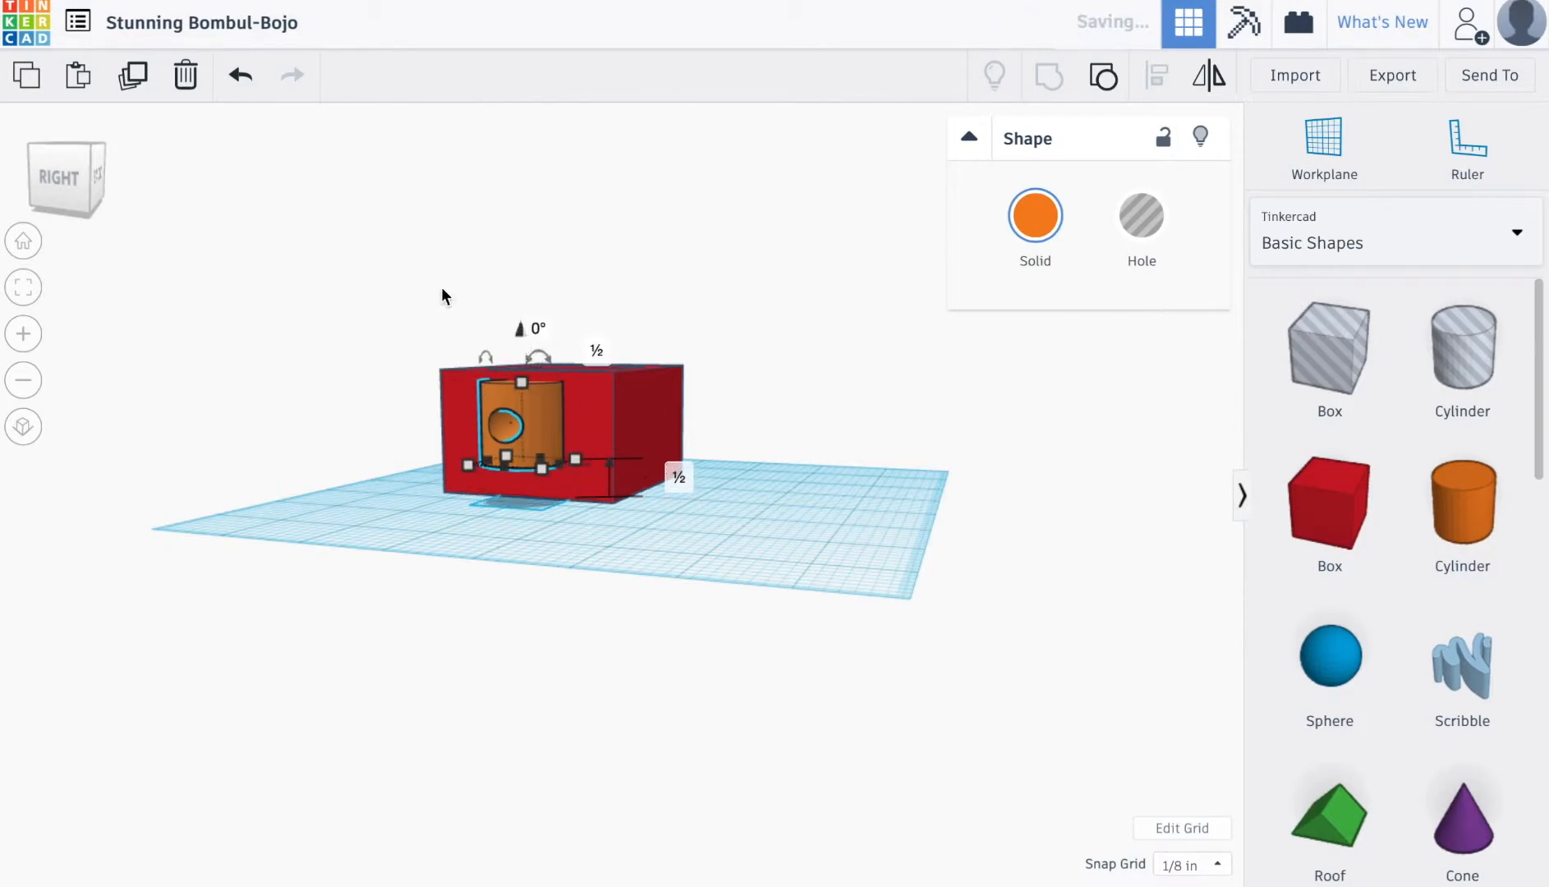
Step: Group the raised cylinder with the red box into one solid
{"action": "left_click_drag", "start_coordinate": [323, 244], "coordinate": [886, 629]}
{"action": "left_click", "coordinate": [1051, 82]}
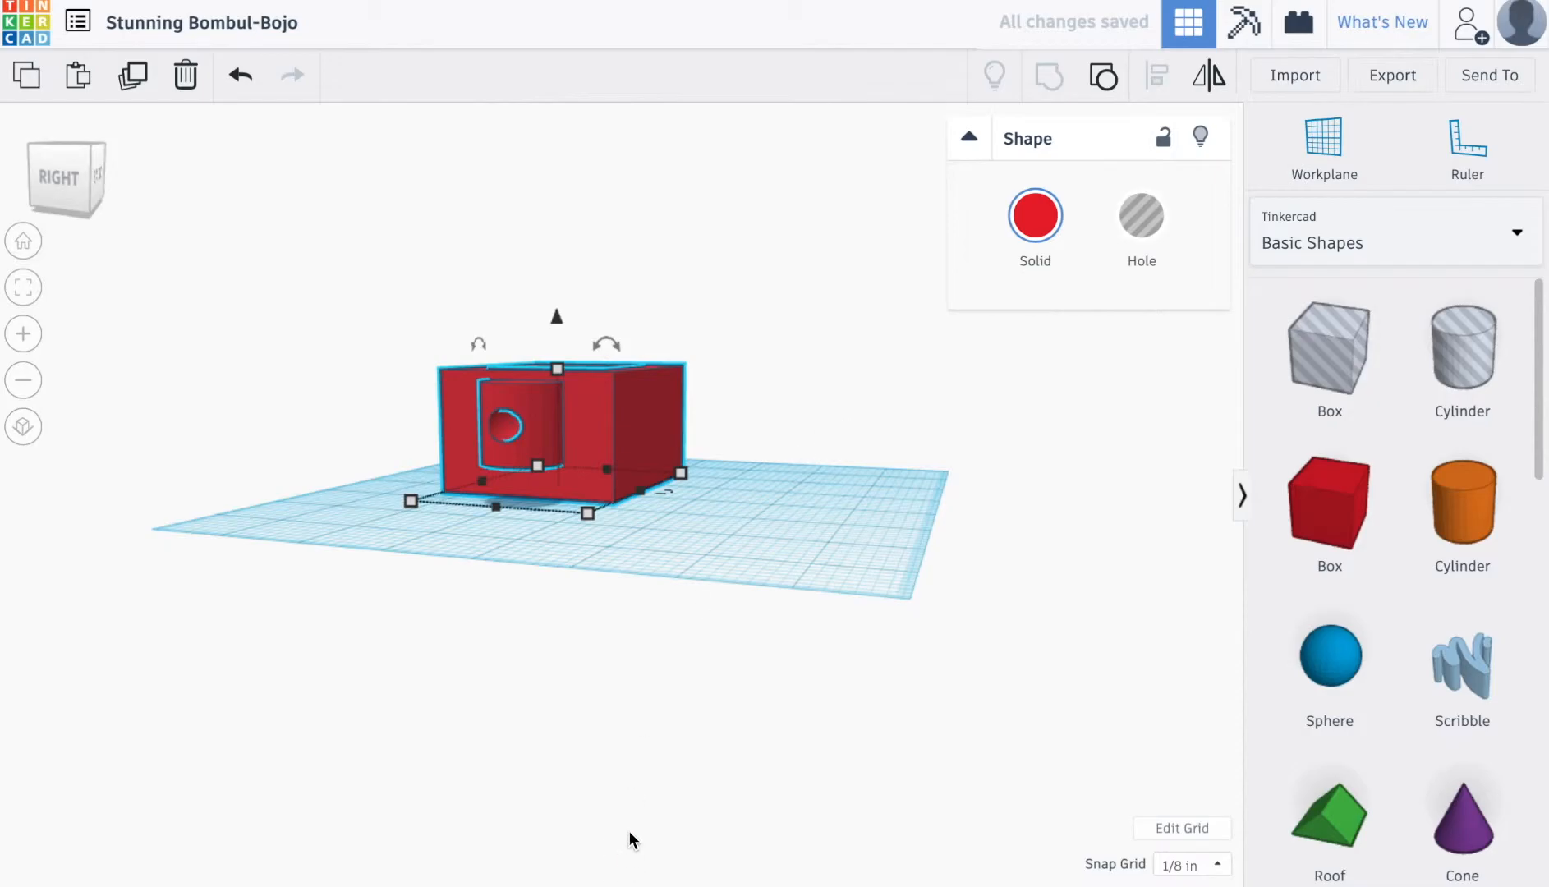
{"action": "left_click", "coordinate": [631, 805]}
{"action": "left_click_drag", "start_coordinate": [84, 167], "coordinate": [253, 197]}
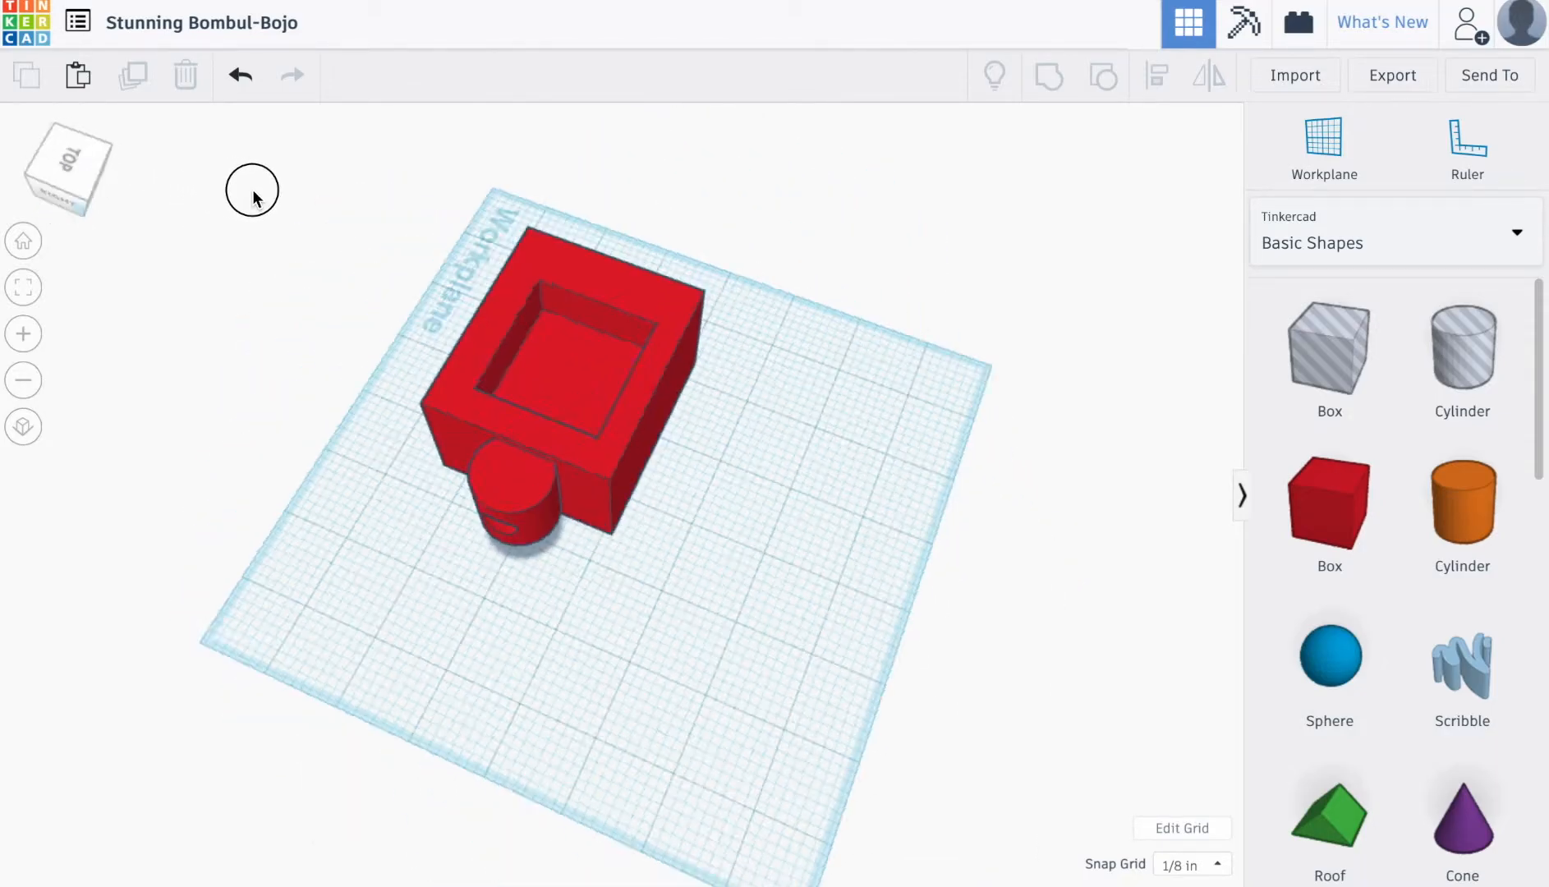
Step: Place a Scribble on the workplane and draw a closed heart outline about 1.35 by 1.31 in
{"action": "left_click", "coordinate": [1486, 681]}
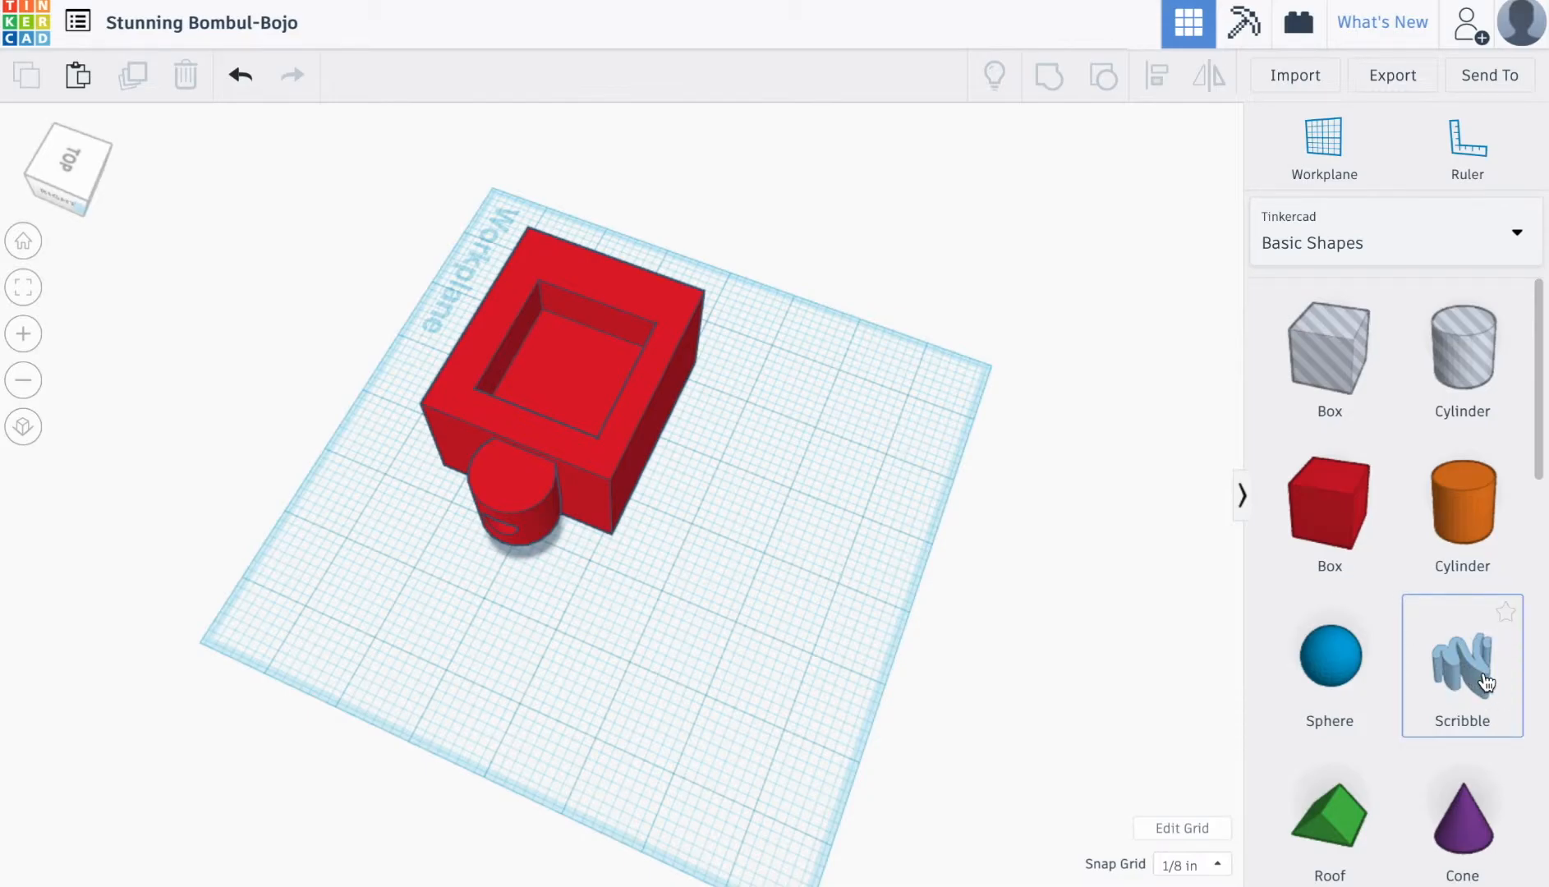
{"action": "left_click", "coordinate": [1482, 678]}
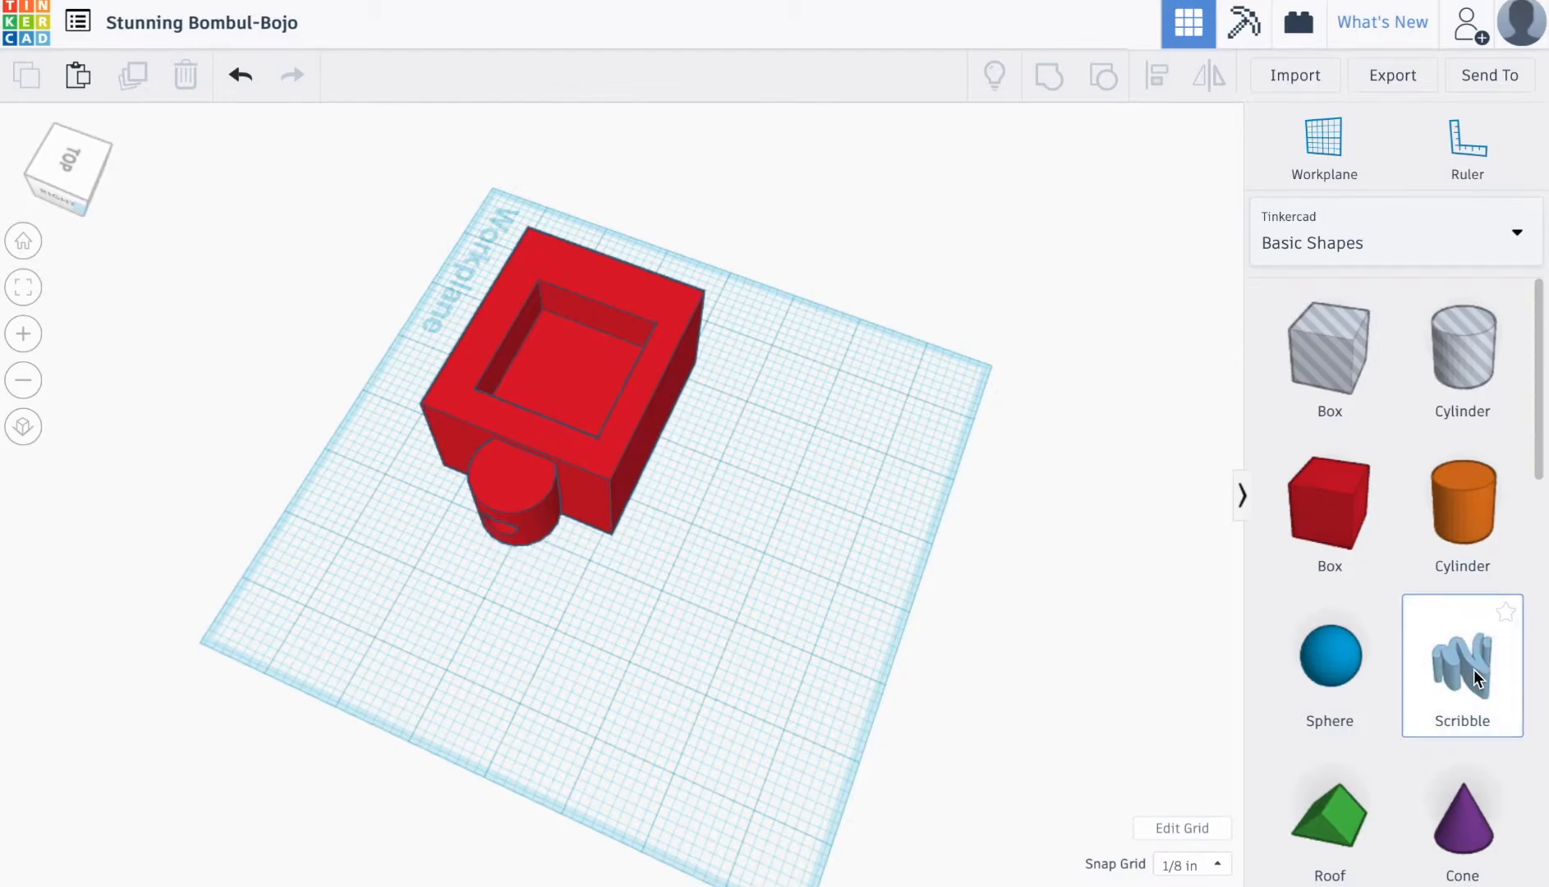
{"action": "left_click", "coordinate": [1467, 670]}
{"action": "left_click", "coordinate": [1349, 672]}
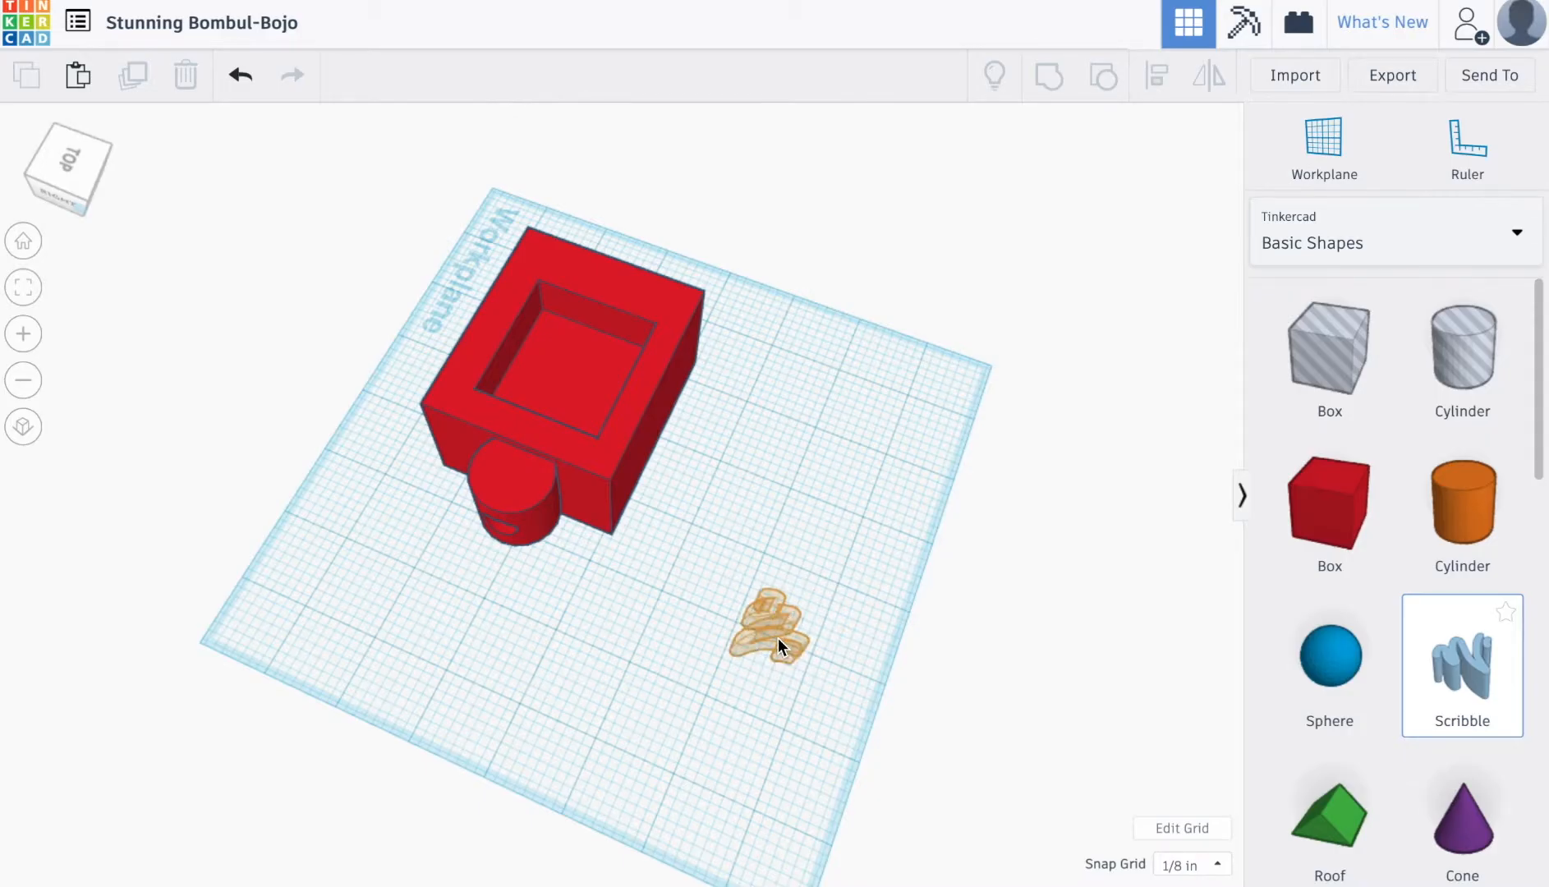
{"action": "left_click", "coordinate": [778, 638]}
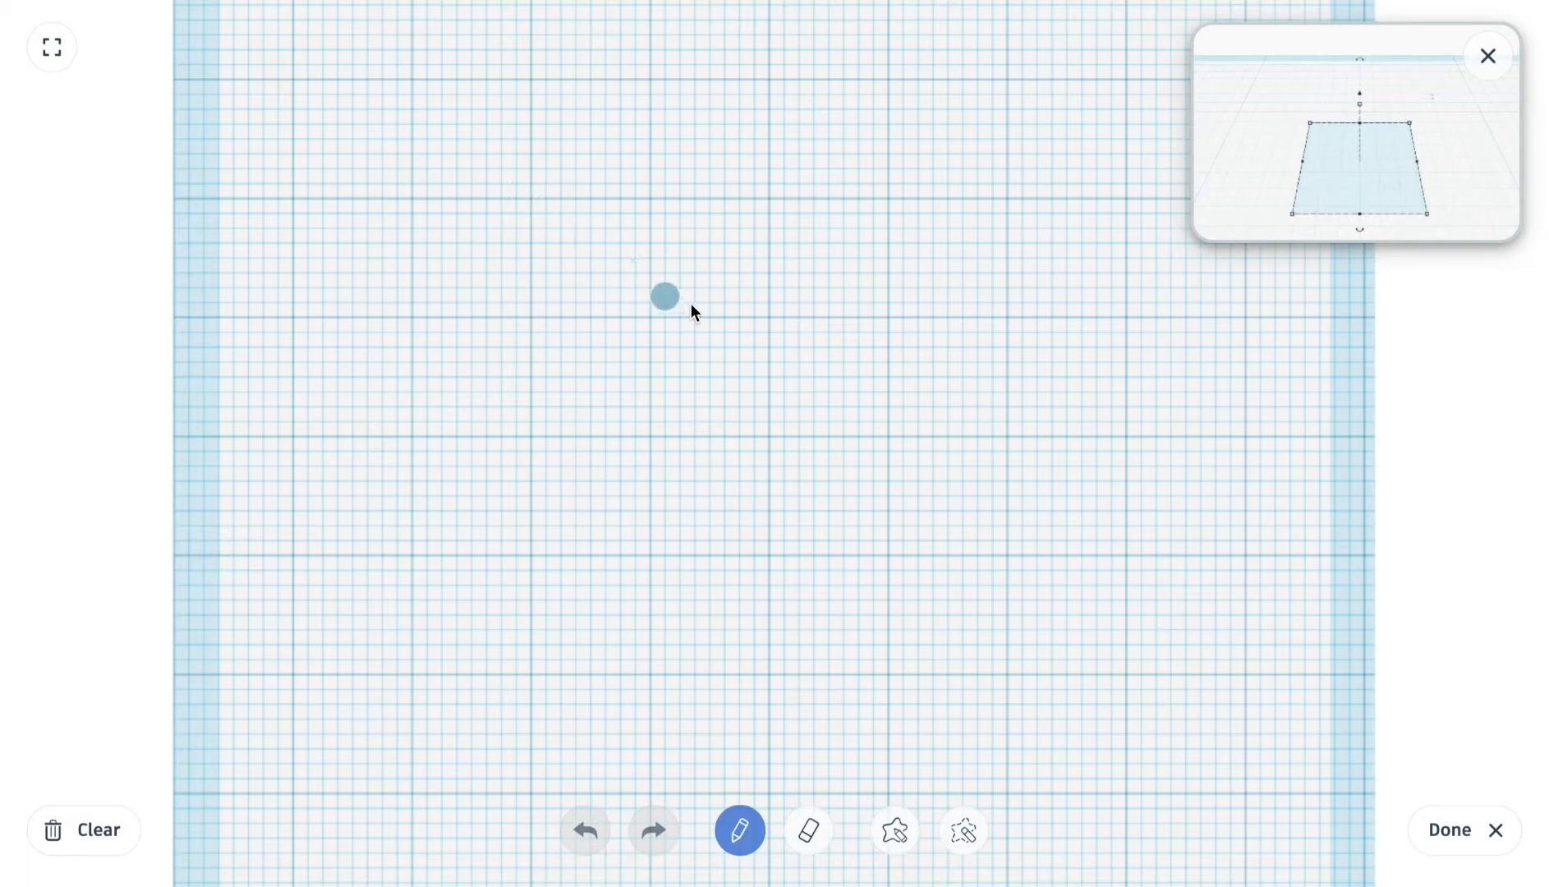
{"action": "mouse_move", "coordinate": [706, 316]}
{"action": "left_mouse_down"}
{"action": "mouse_move", "coordinate": [581, 221]}
{"action": "mouse_move", "coordinate": [501, 232]}
{"action": "mouse_move", "coordinate": [503, 319]}
{"action": "mouse_move", "coordinate": [657, 543]}
{"action": "mouse_move", "coordinate": [840, 646]}
{"action": "mouse_move", "coordinate": [926, 509]}
{"action": "mouse_move", "coordinate": [957, 292]}
{"action": "mouse_move", "coordinate": [944, 186]}
{"action": "mouse_move", "coordinate": [833, 211]}
{"action": "mouse_move", "coordinate": [716, 321]}
{"action": "left_mouse_up"}
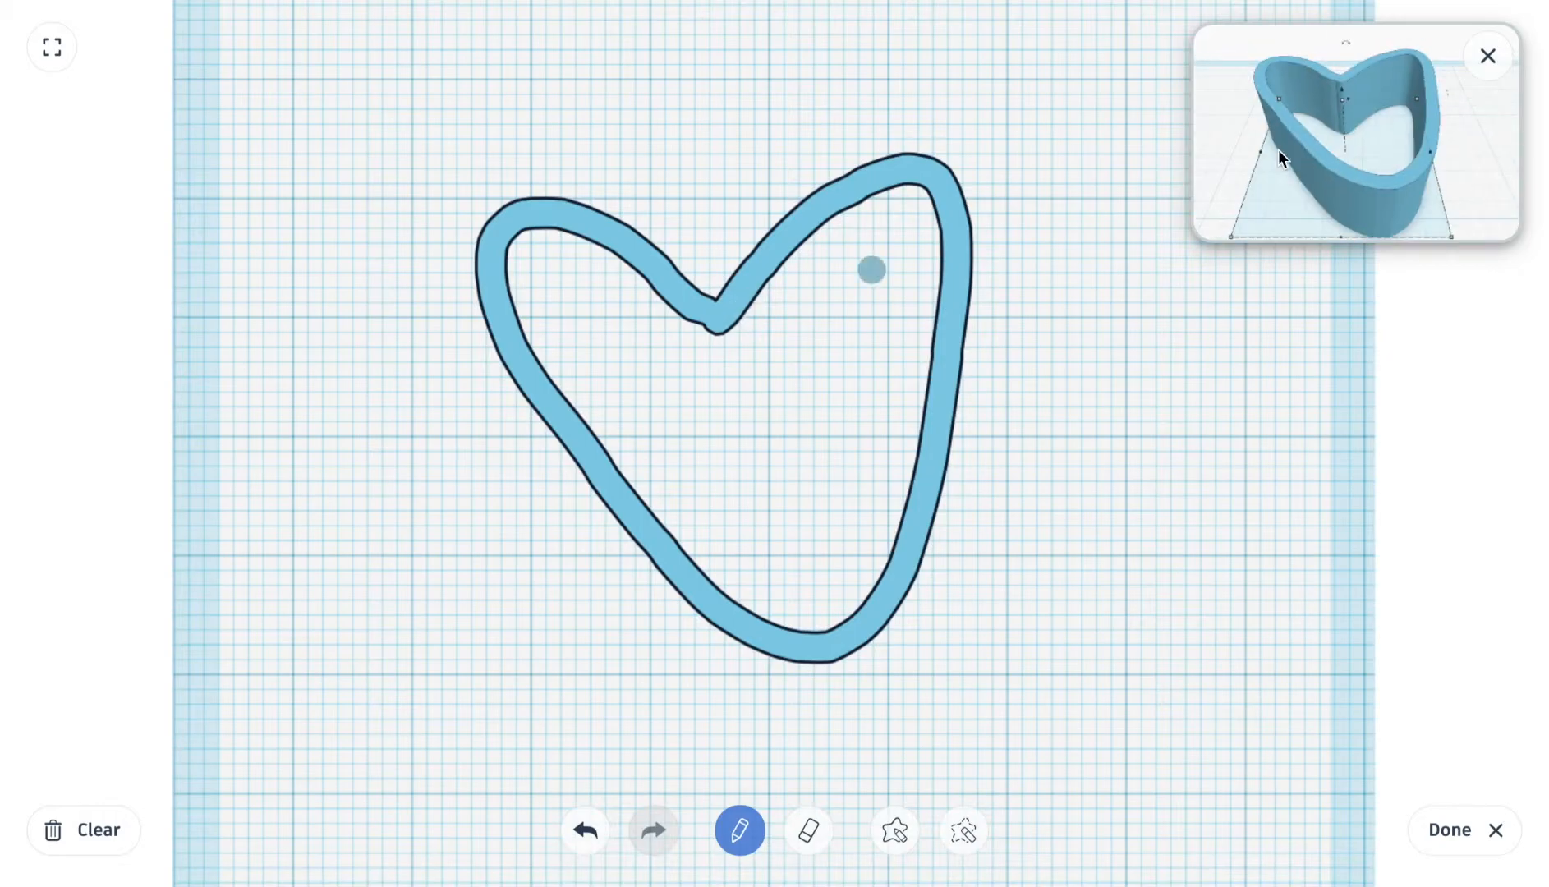
{"action": "left_click", "coordinate": [1447, 824]}
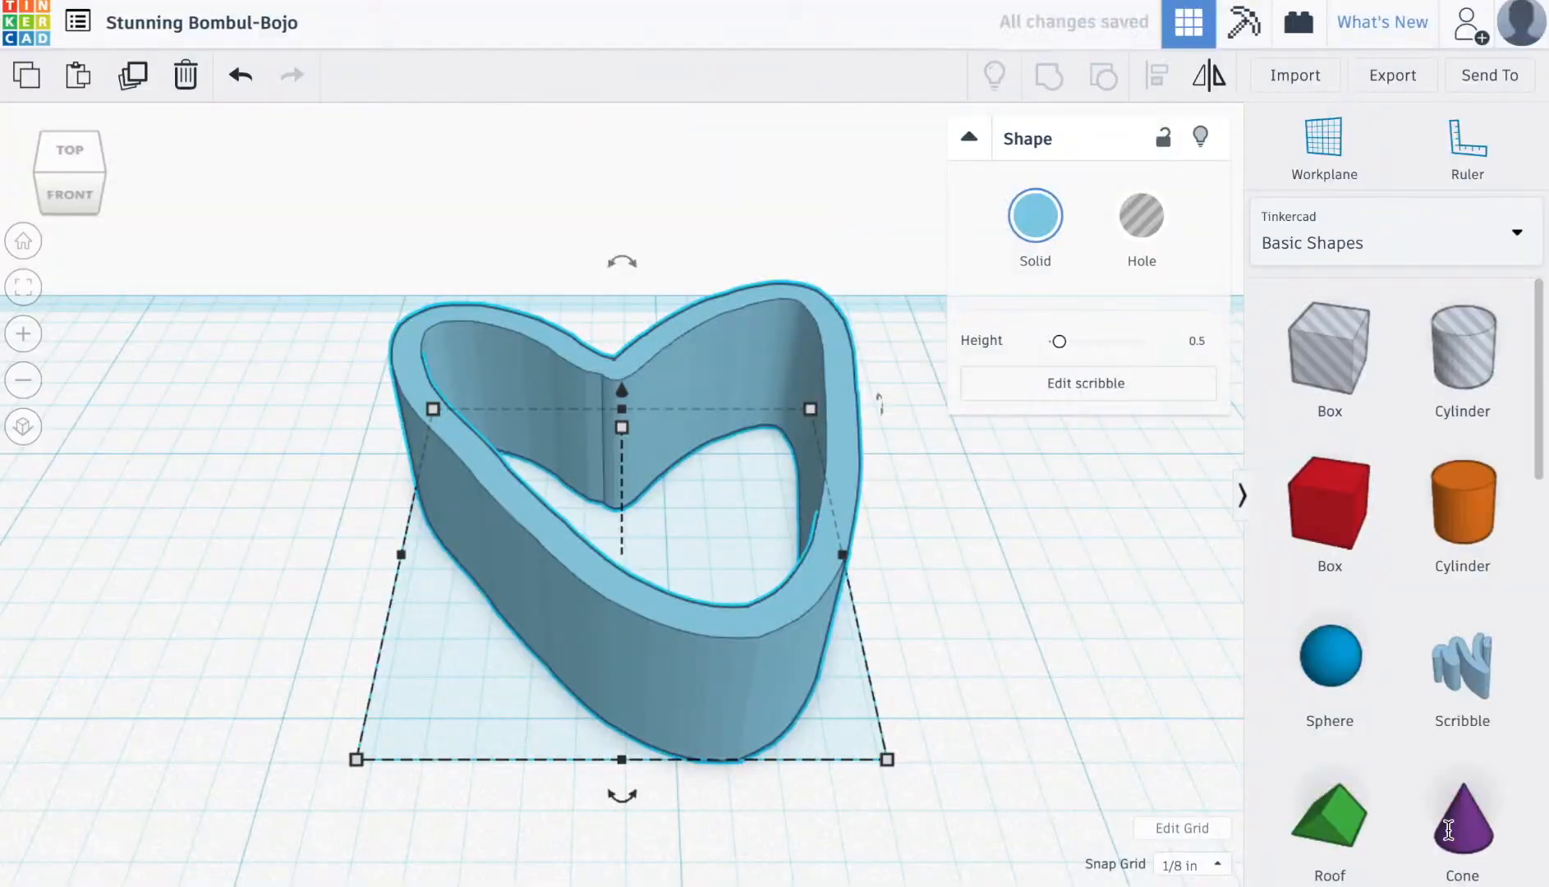
Step: Rotate the blue heart scribble upright and move it to the front face of the red box
{"action": "scroll", "coordinate": [1060, 622], "scroll_direction": "up", "scroll_amount": 3}
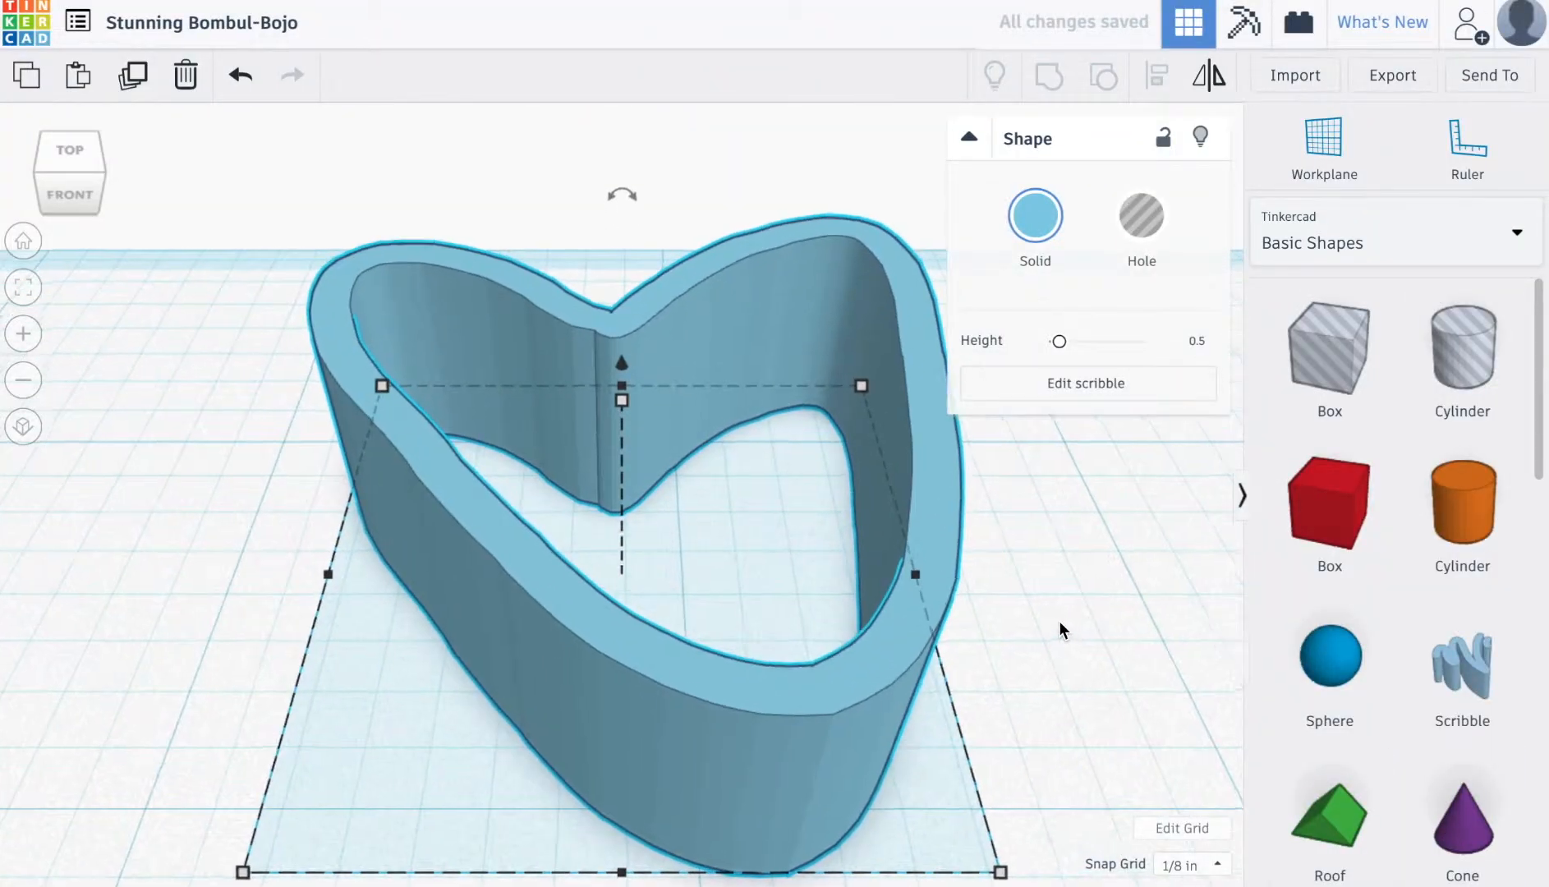
{"action": "scroll", "coordinate": [1059, 620], "scroll_direction": "down", "scroll_amount": 5}
{"action": "scroll", "coordinate": [1058, 629], "scroll_direction": "down", "scroll_amount": 5}
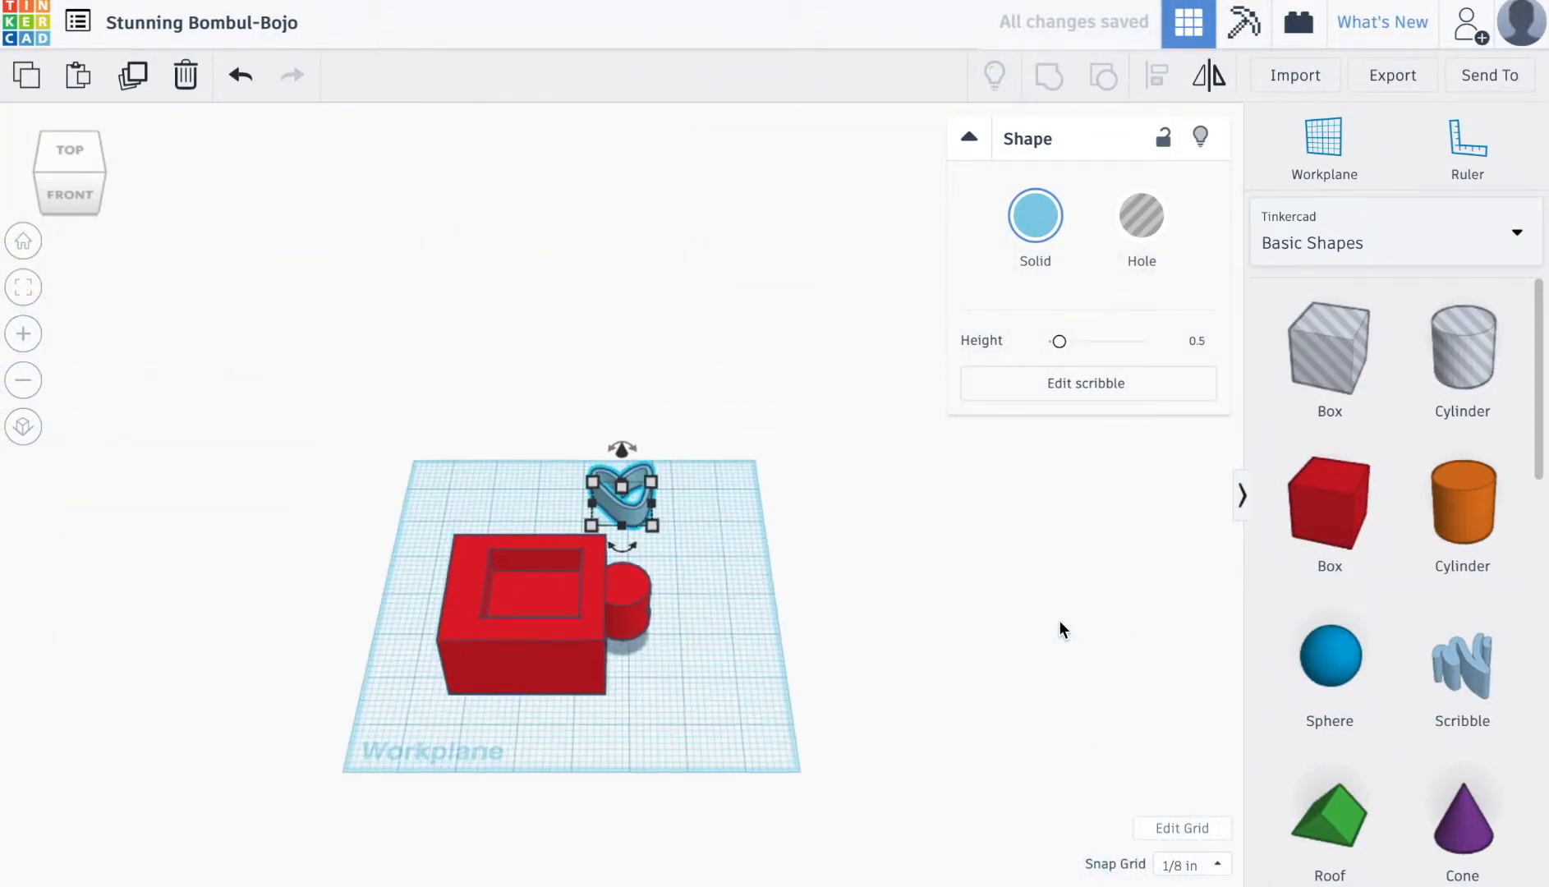
{"action": "mouse_move", "coordinate": [82, 171]}
{"action": "left_mouse_down"}
{"action": "mouse_move", "coordinate": [49, 168]}
{"action": "mouse_move", "coordinate": [66, 177]}
{"action": "left_mouse_up"}
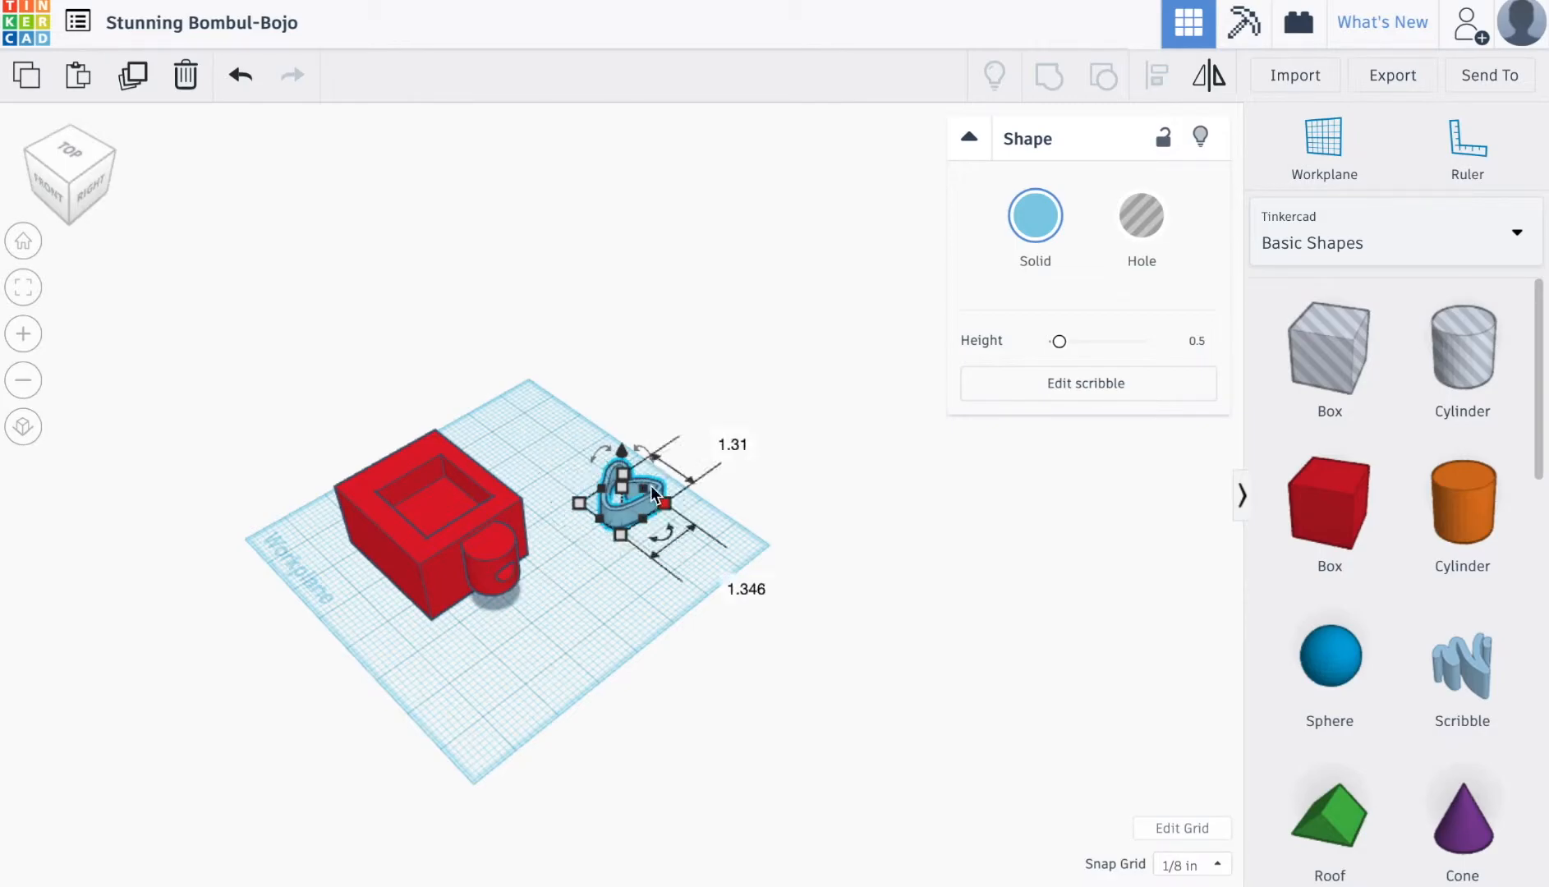
{"action": "left_click", "coordinate": [599, 442]}
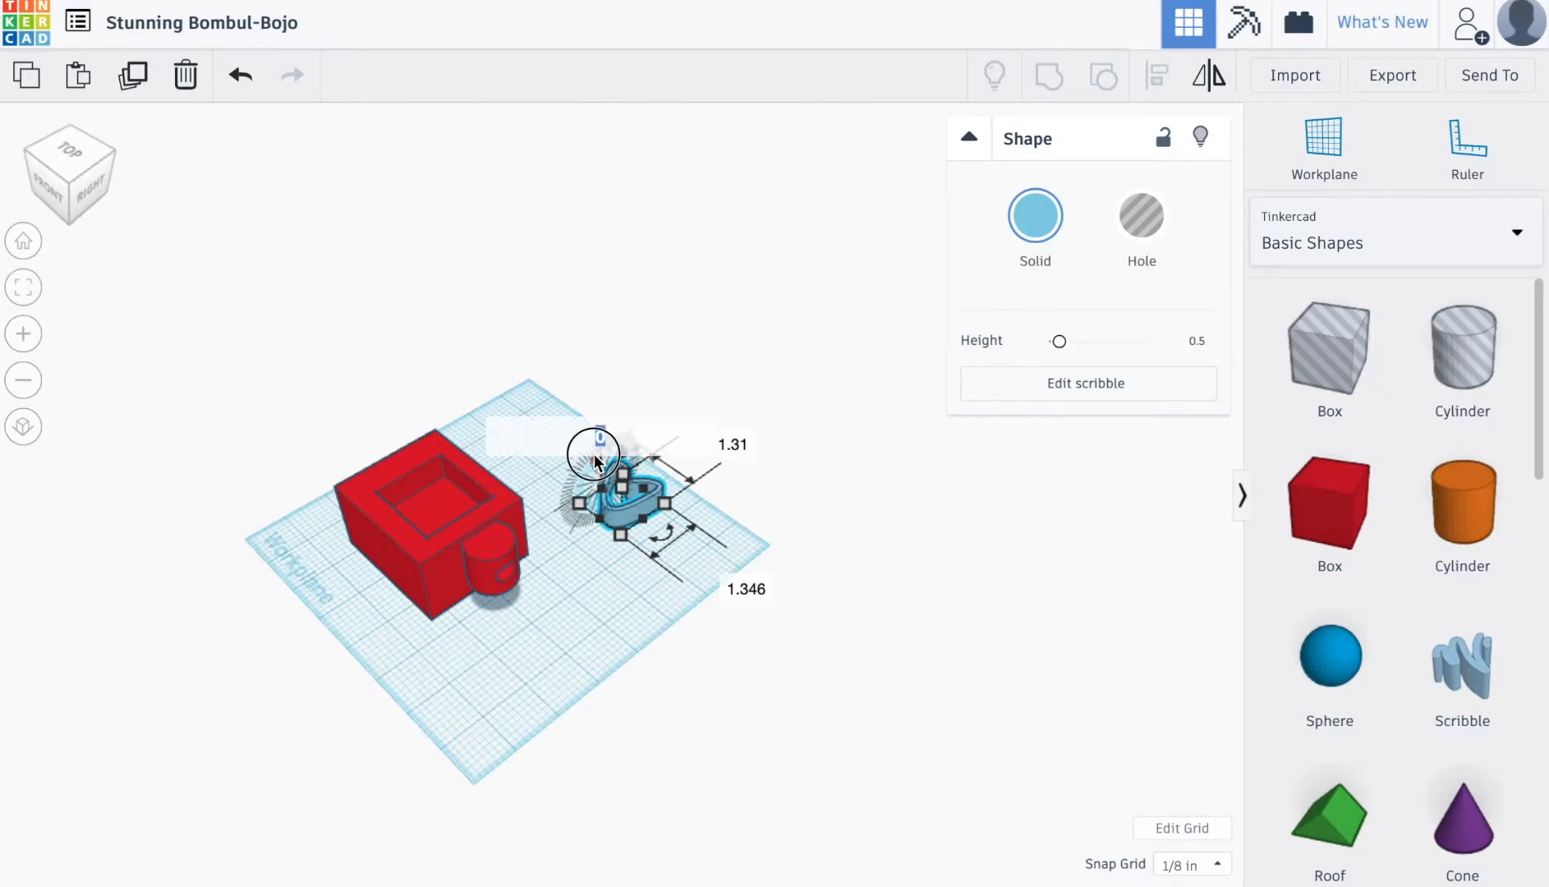
{"action": "left_click_drag", "start_coordinate": [592, 460], "coordinate": [384, 569]}
Step: Shift the upright heart ½ in along the box's front face and raise it above the workplane
{"action": "left_click", "coordinate": [86, 176]}
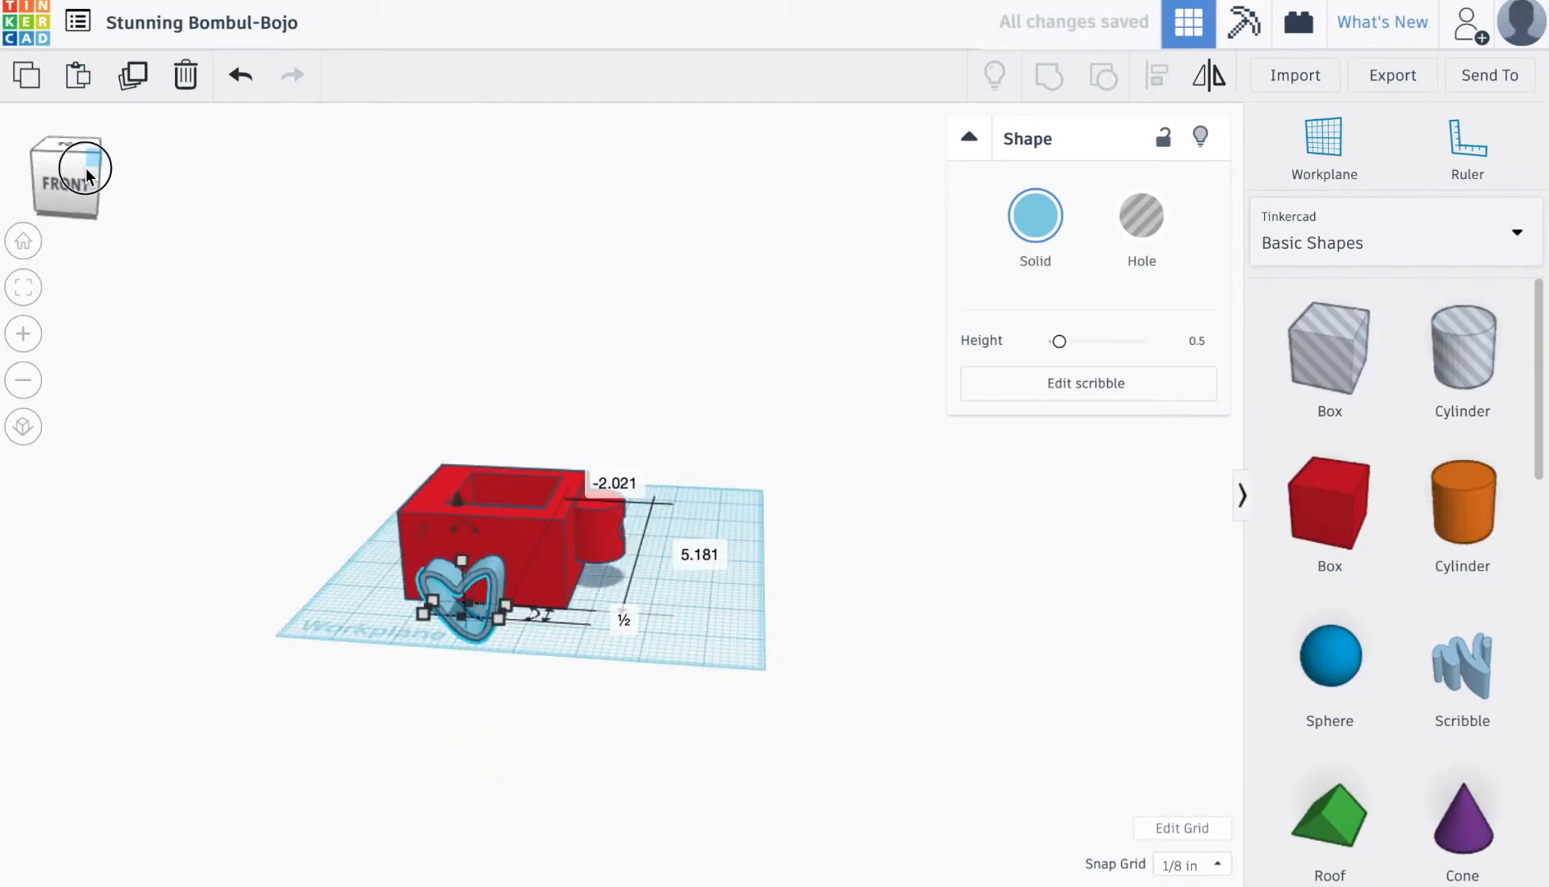
{"action": "left_click_drag", "start_coordinate": [496, 539], "coordinate": [458, 545]}
{"action": "left_click_drag", "start_coordinate": [96, 190], "coordinate": [65, 184]}
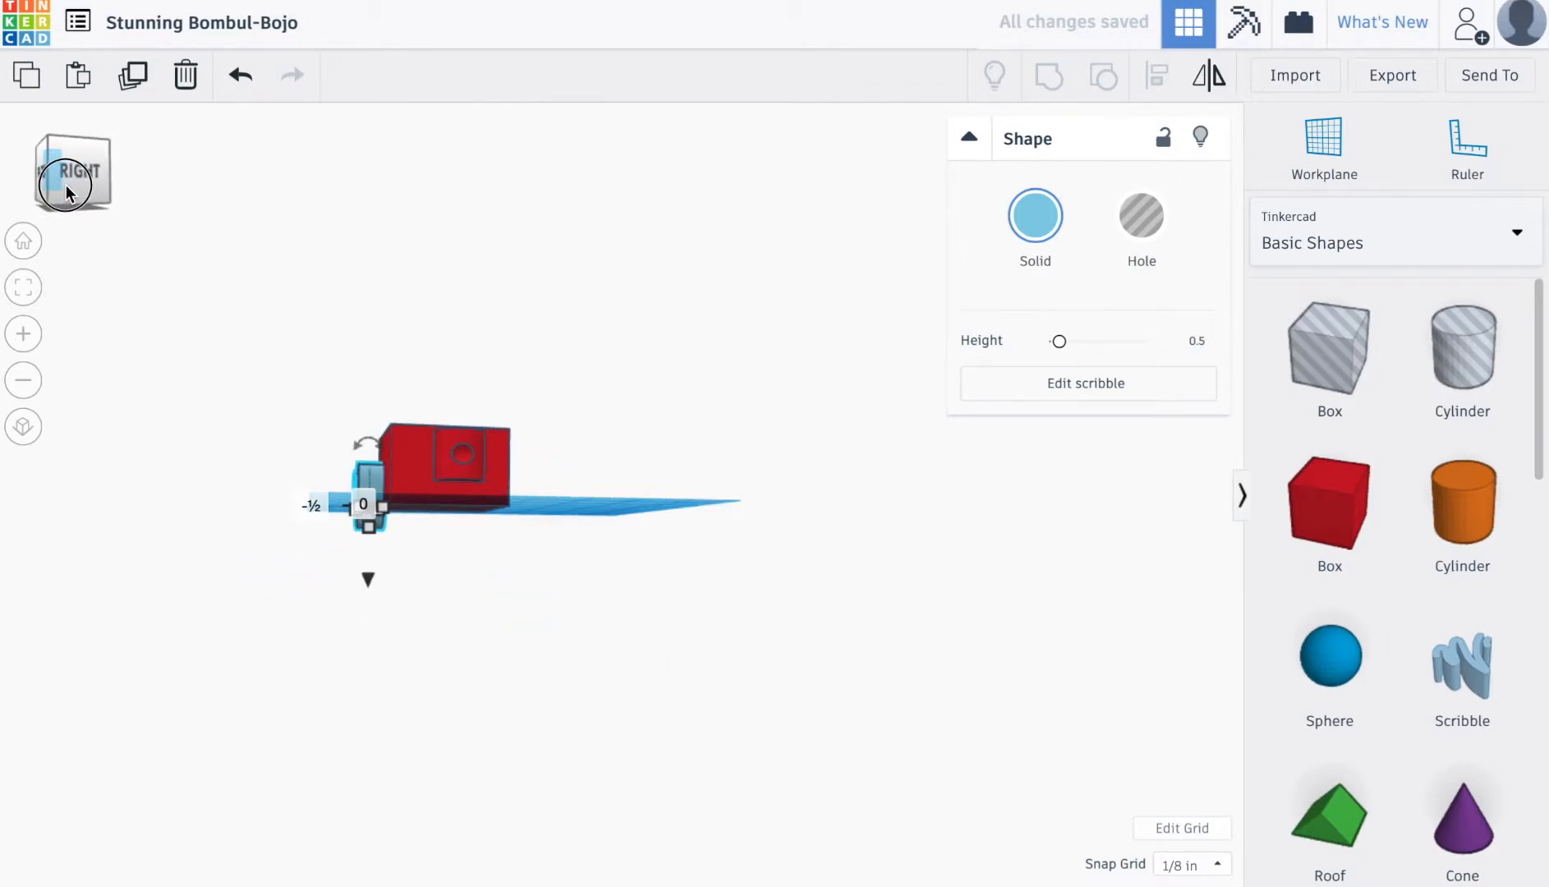
{"action": "left_click_drag", "start_coordinate": [365, 578], "coordinate": [367, 554]}
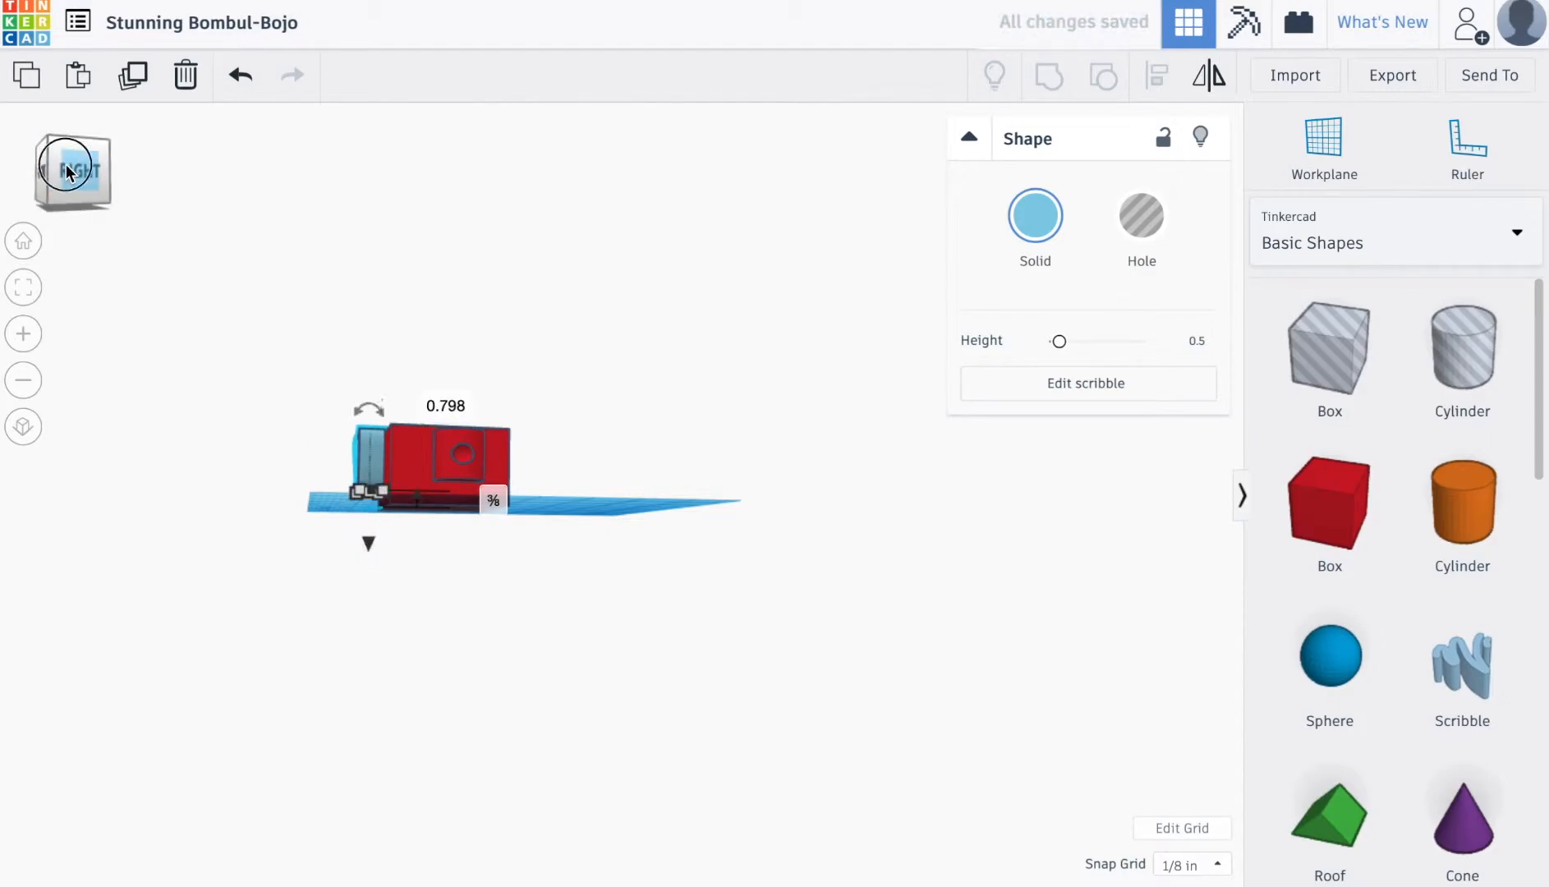
Step: Group the blue heart with the red box and cylinder part into one solid
{"action": "left_click", "coordinate": [88, 181]}
{"action": "left_click_drag", "start_coordinate": [86, 175], "coordinate": [107, 169]}
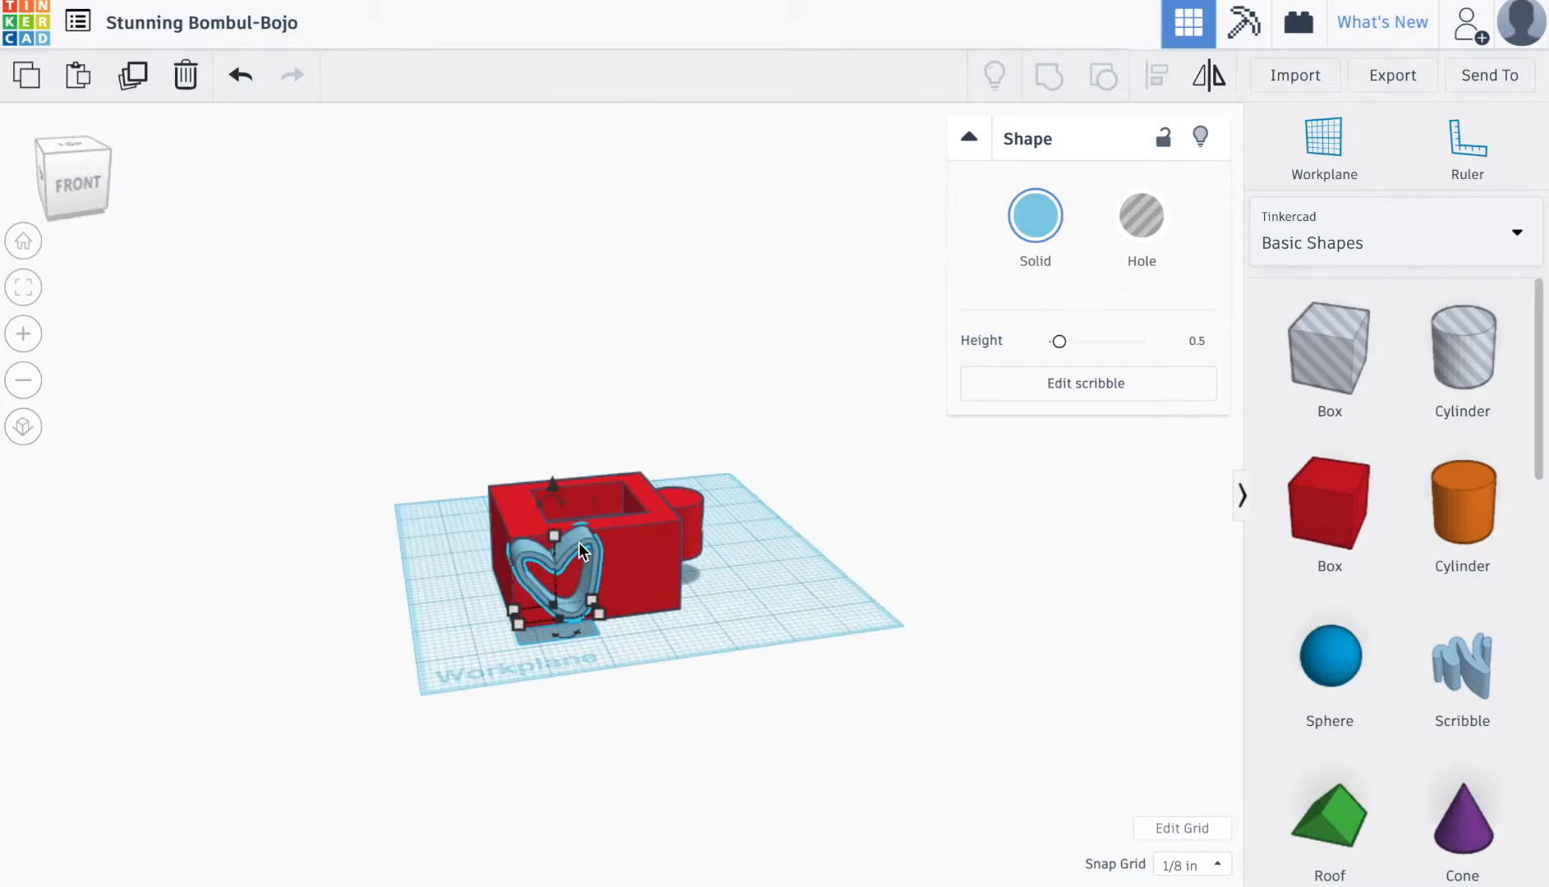
{"action": "left_click_drag", "start_coordinate": [441, 448], "coordinate": [837, 663]}
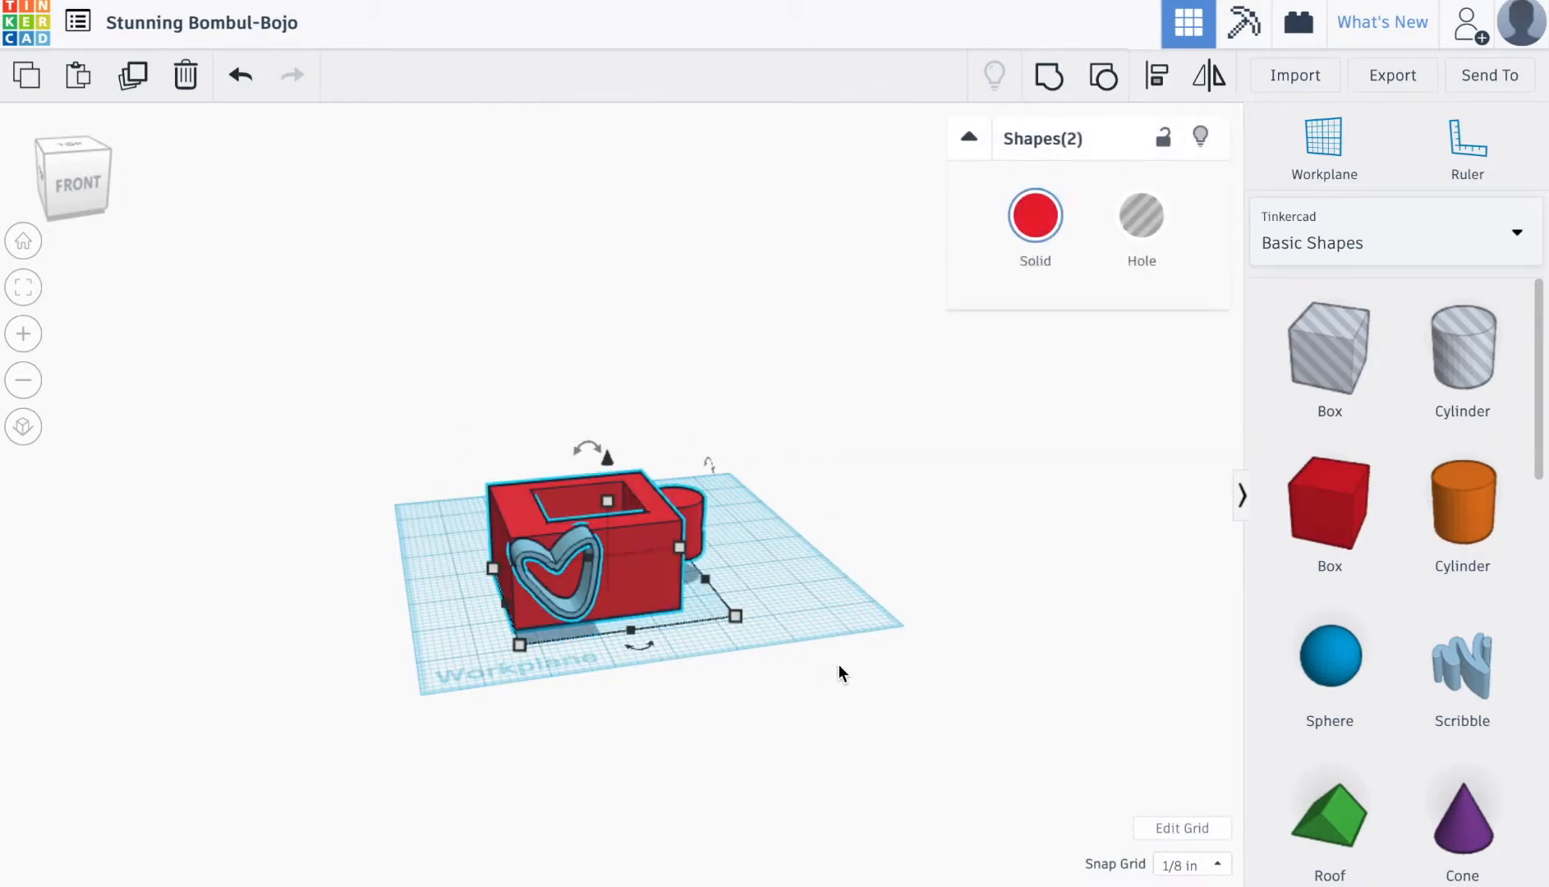
{"action": "left_click", "coordinate": [1051, 74]}
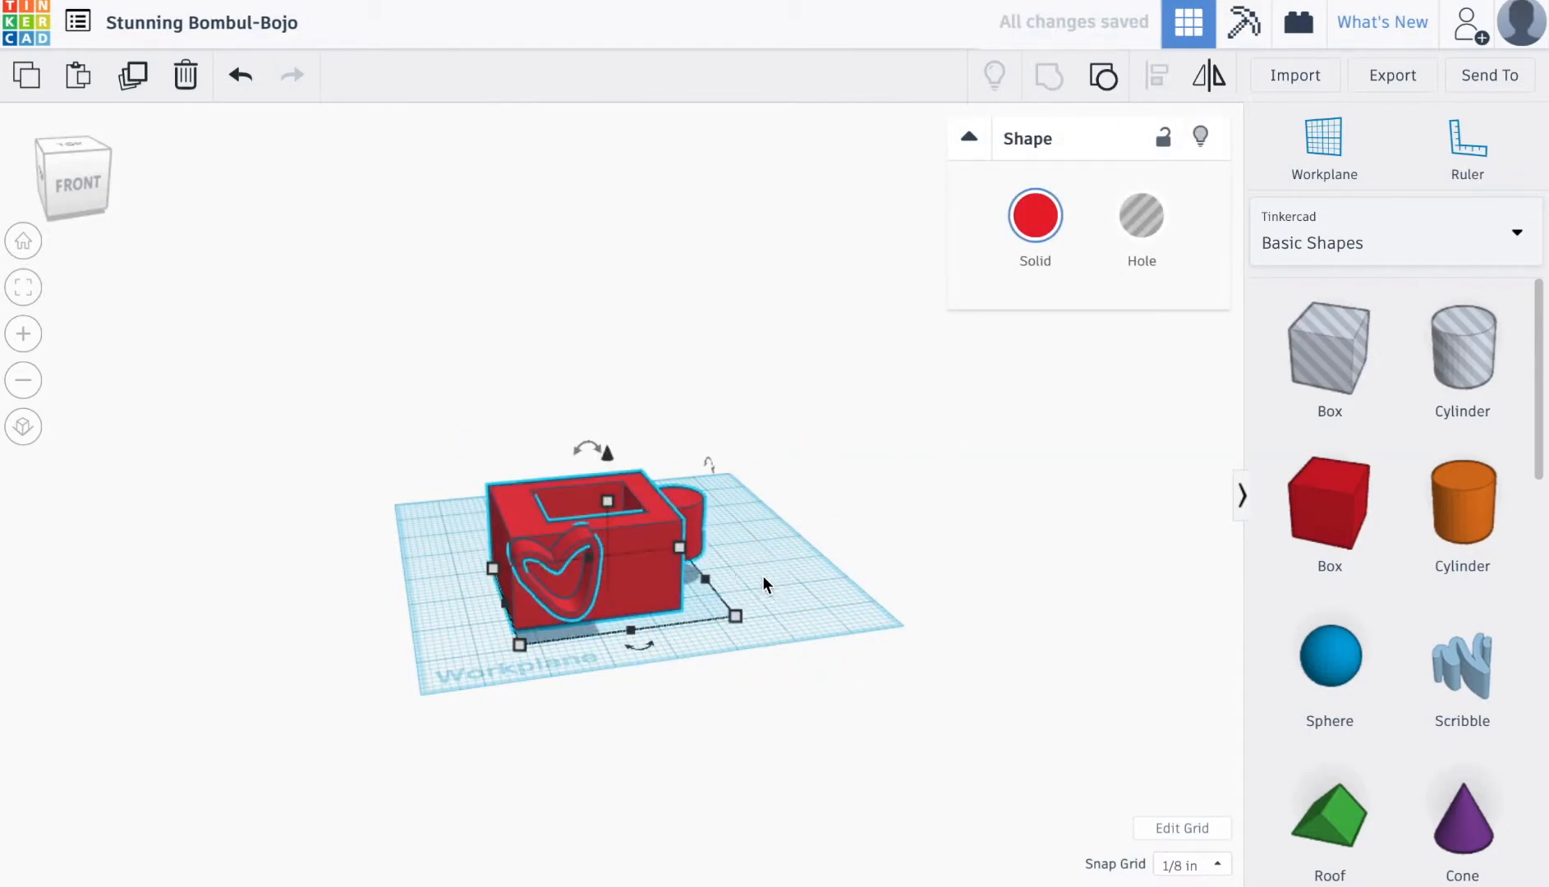
{"action": "left_click", "coordinate": [959, 556]}
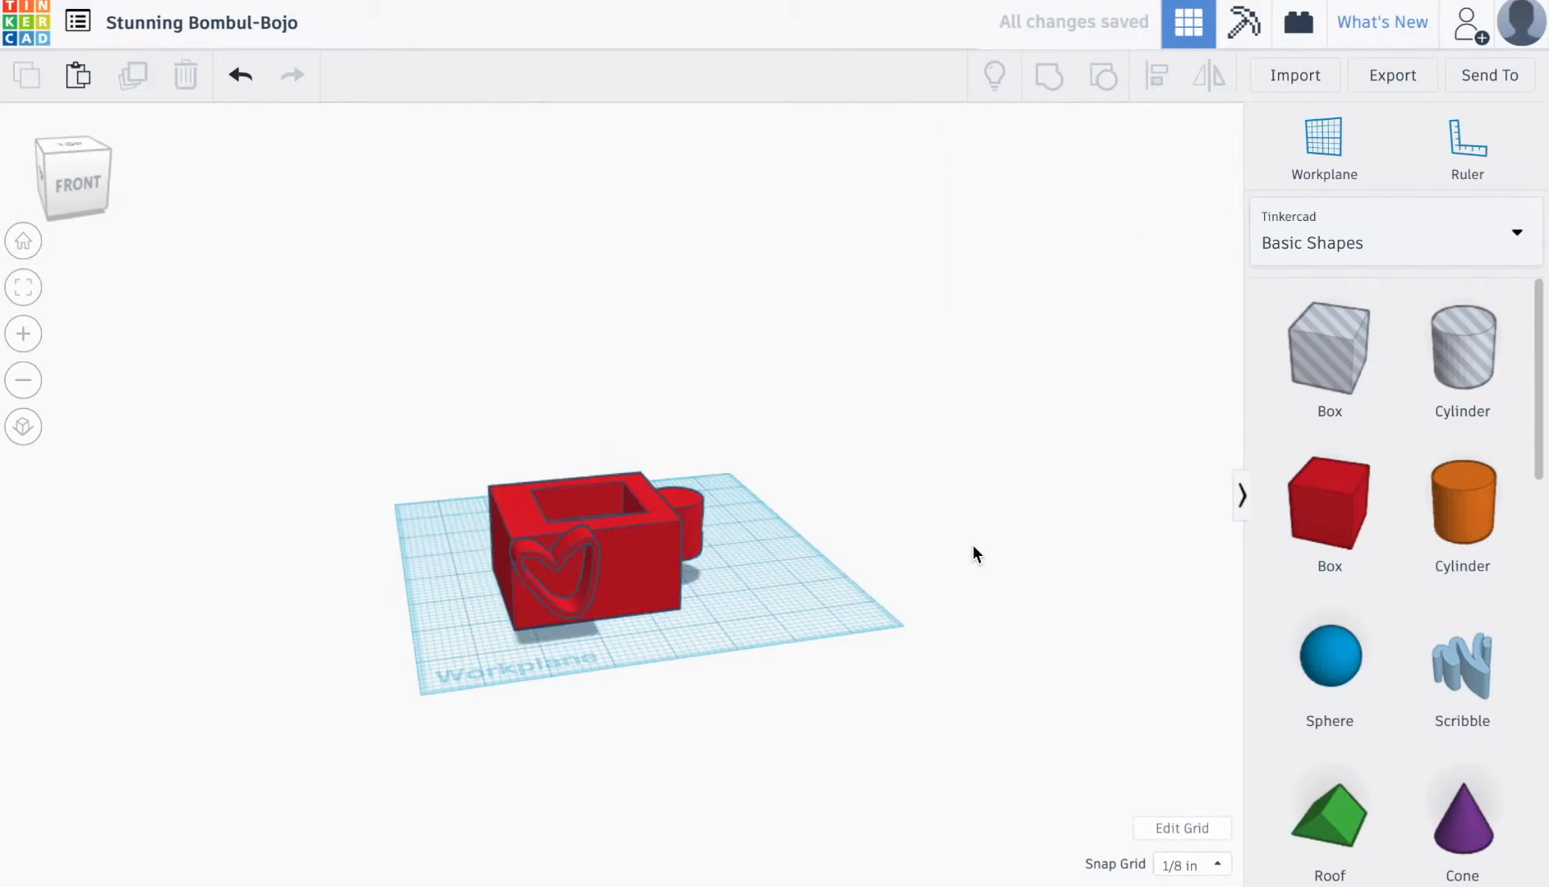